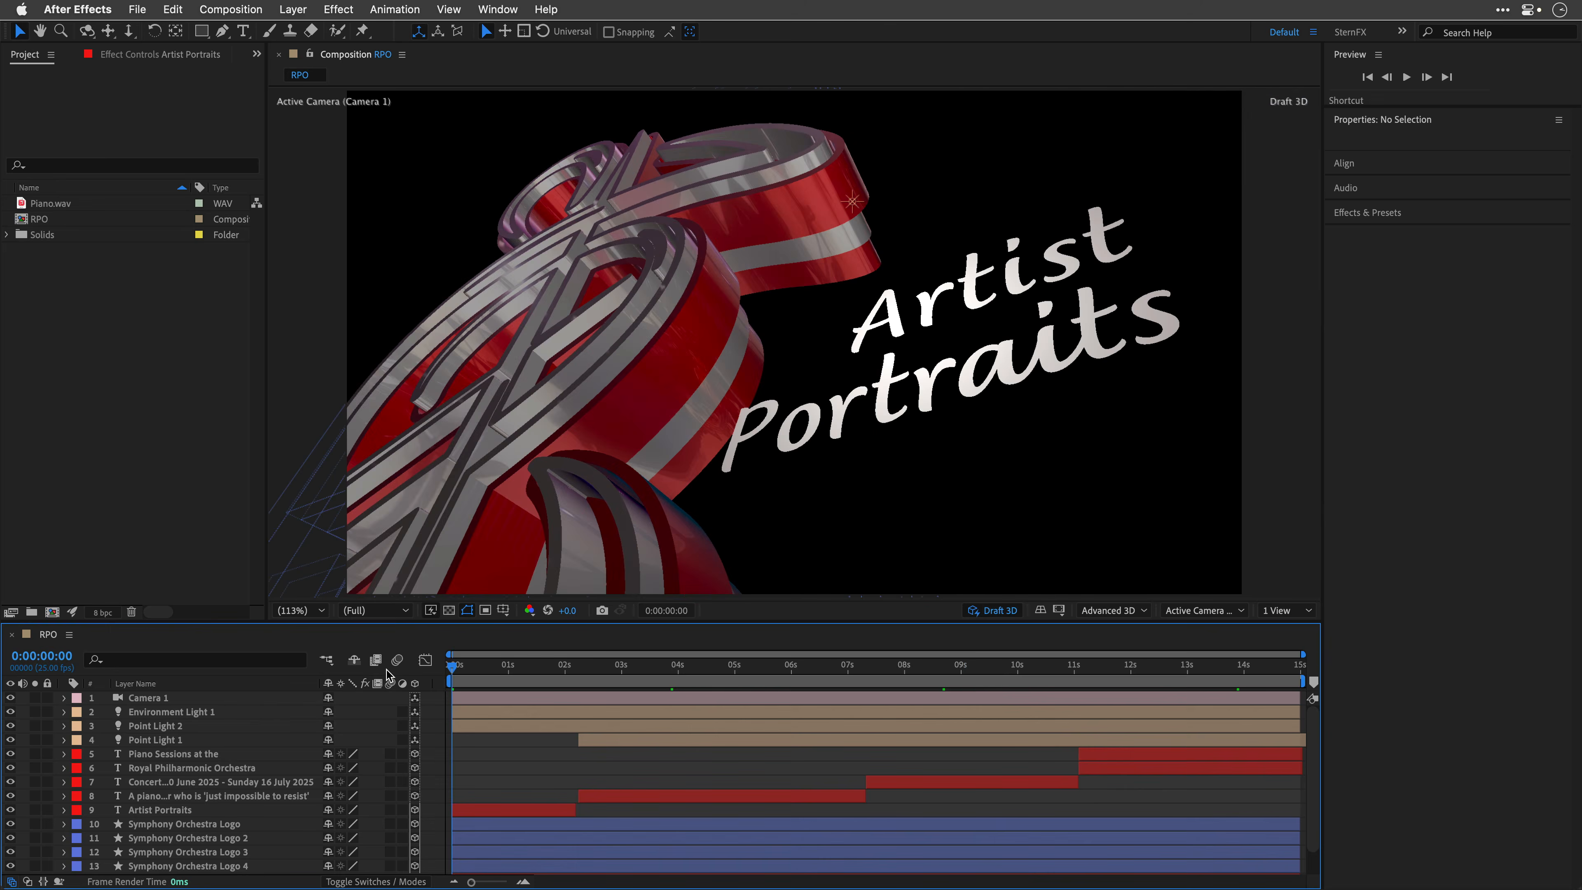
Step: Browse the alternate glyphs of the Dolce font in the Glyphs panel
left_click(133, 814)
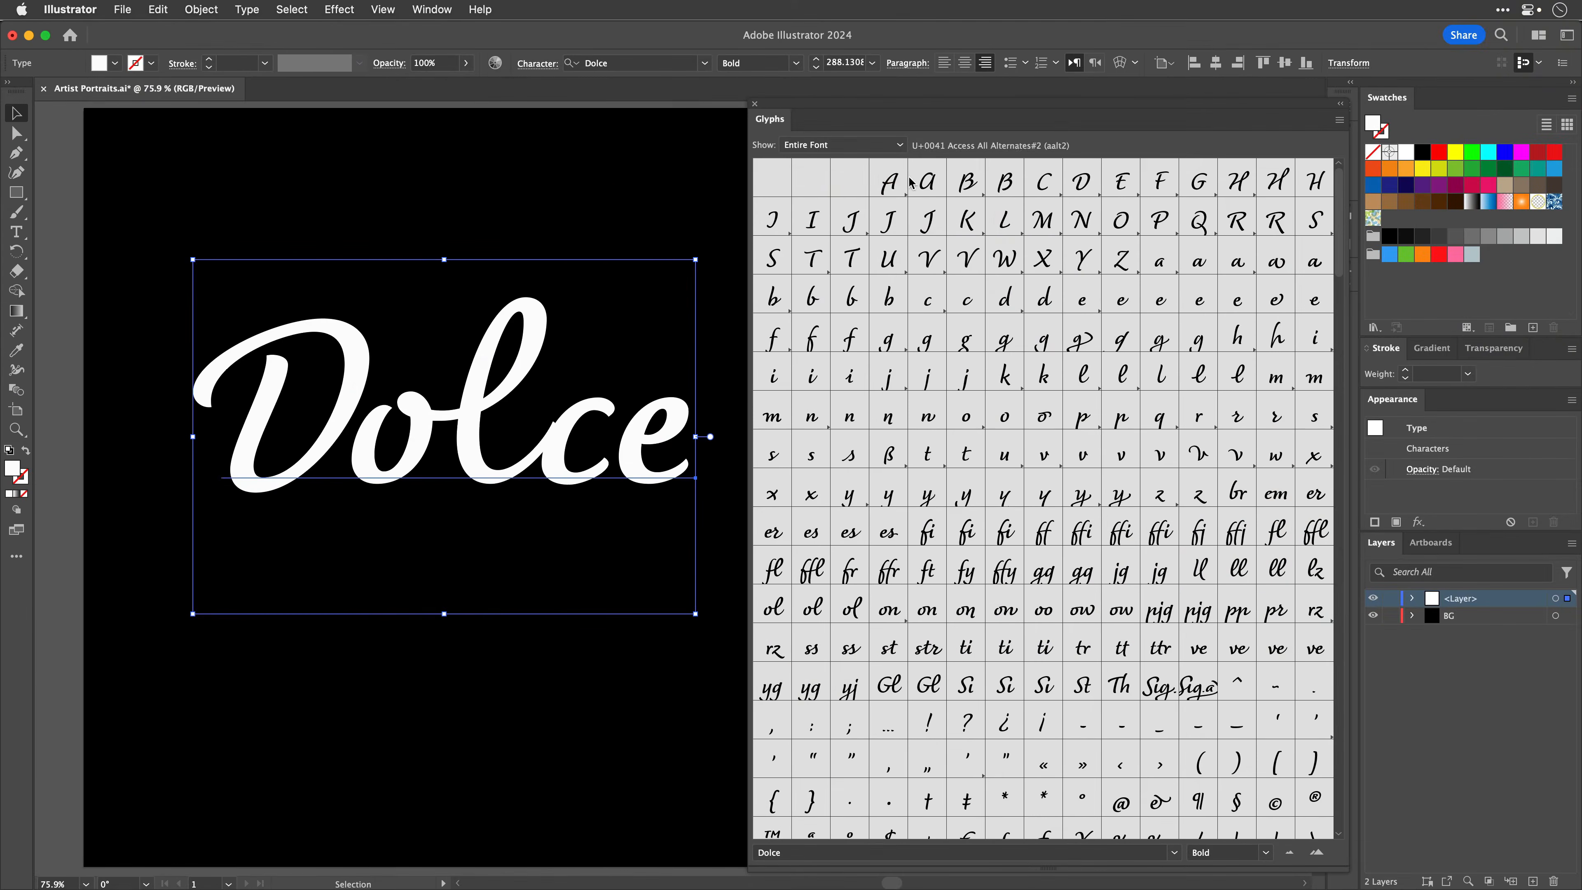
left_click(898, 178)
left_click(971, 174)
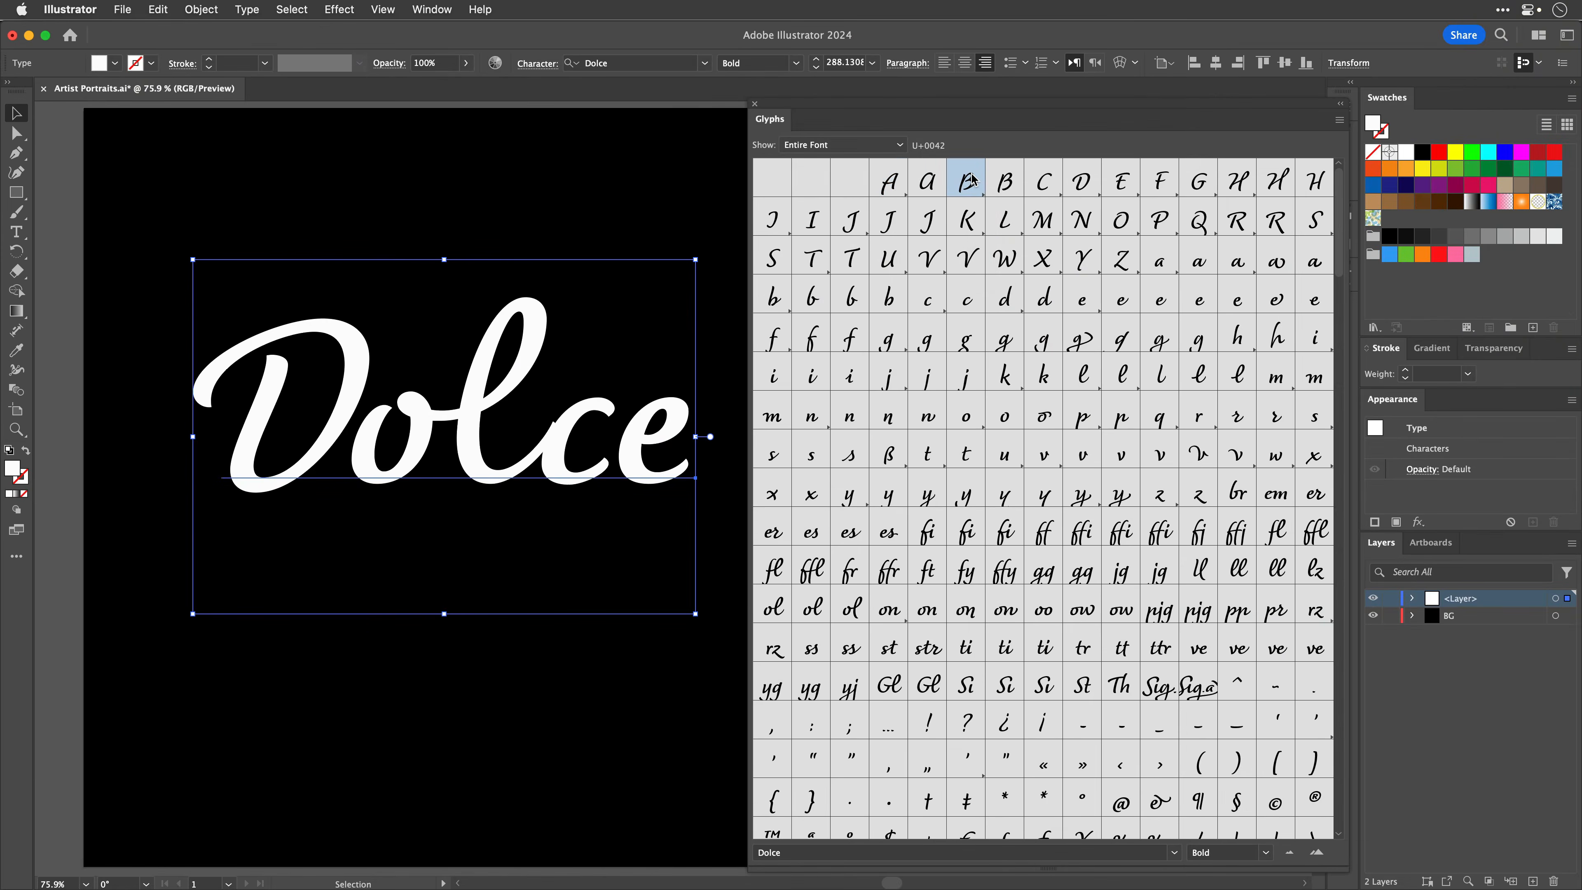
left_click(1081, 181)
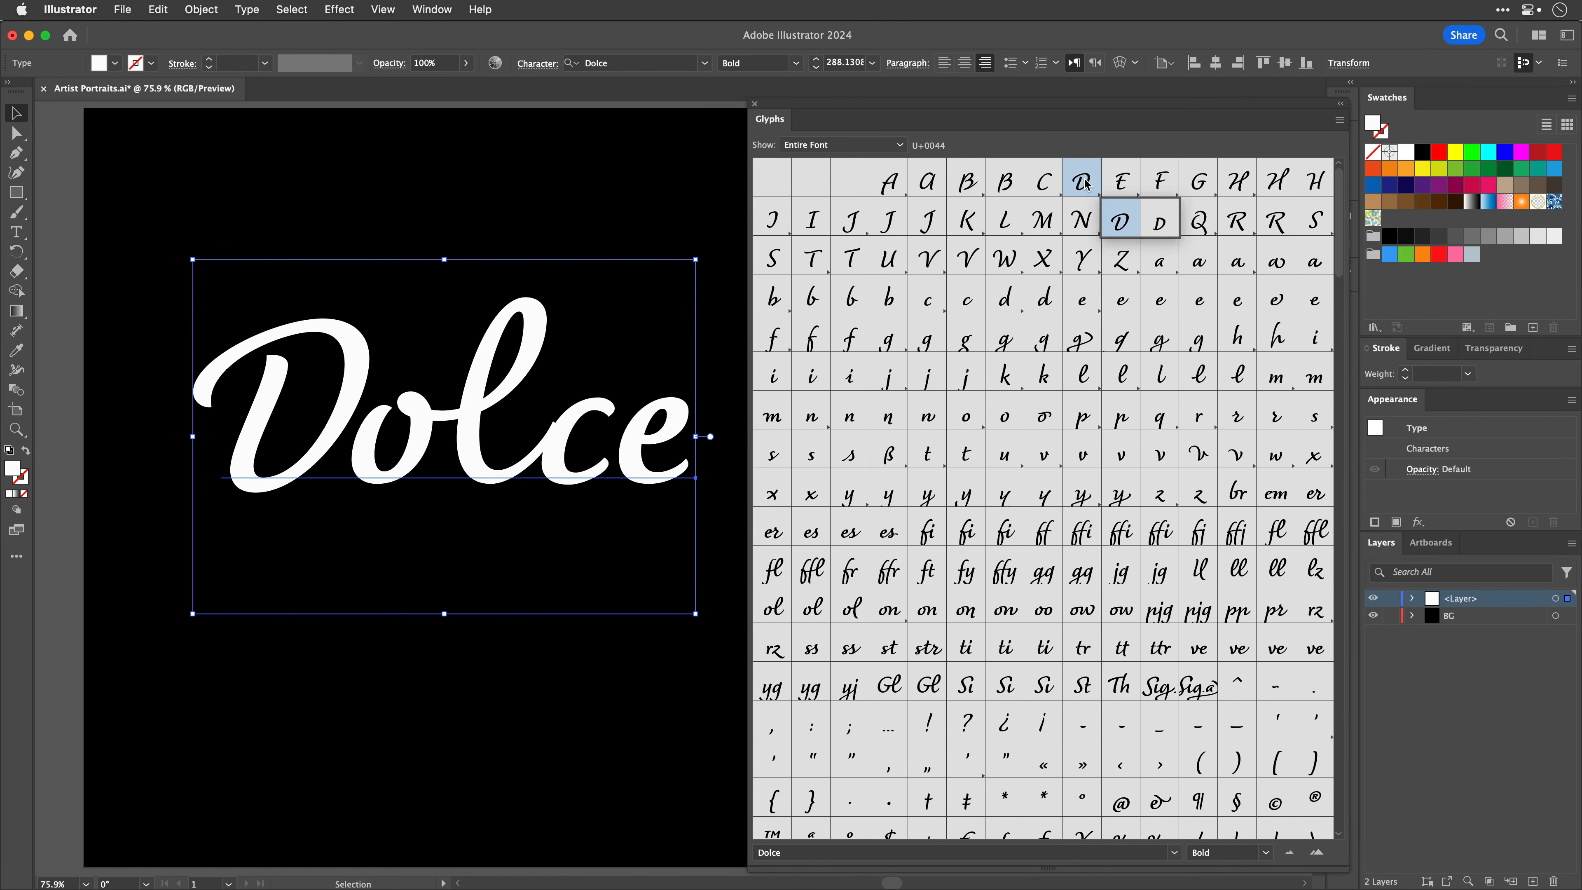
left_click(1083, 303)
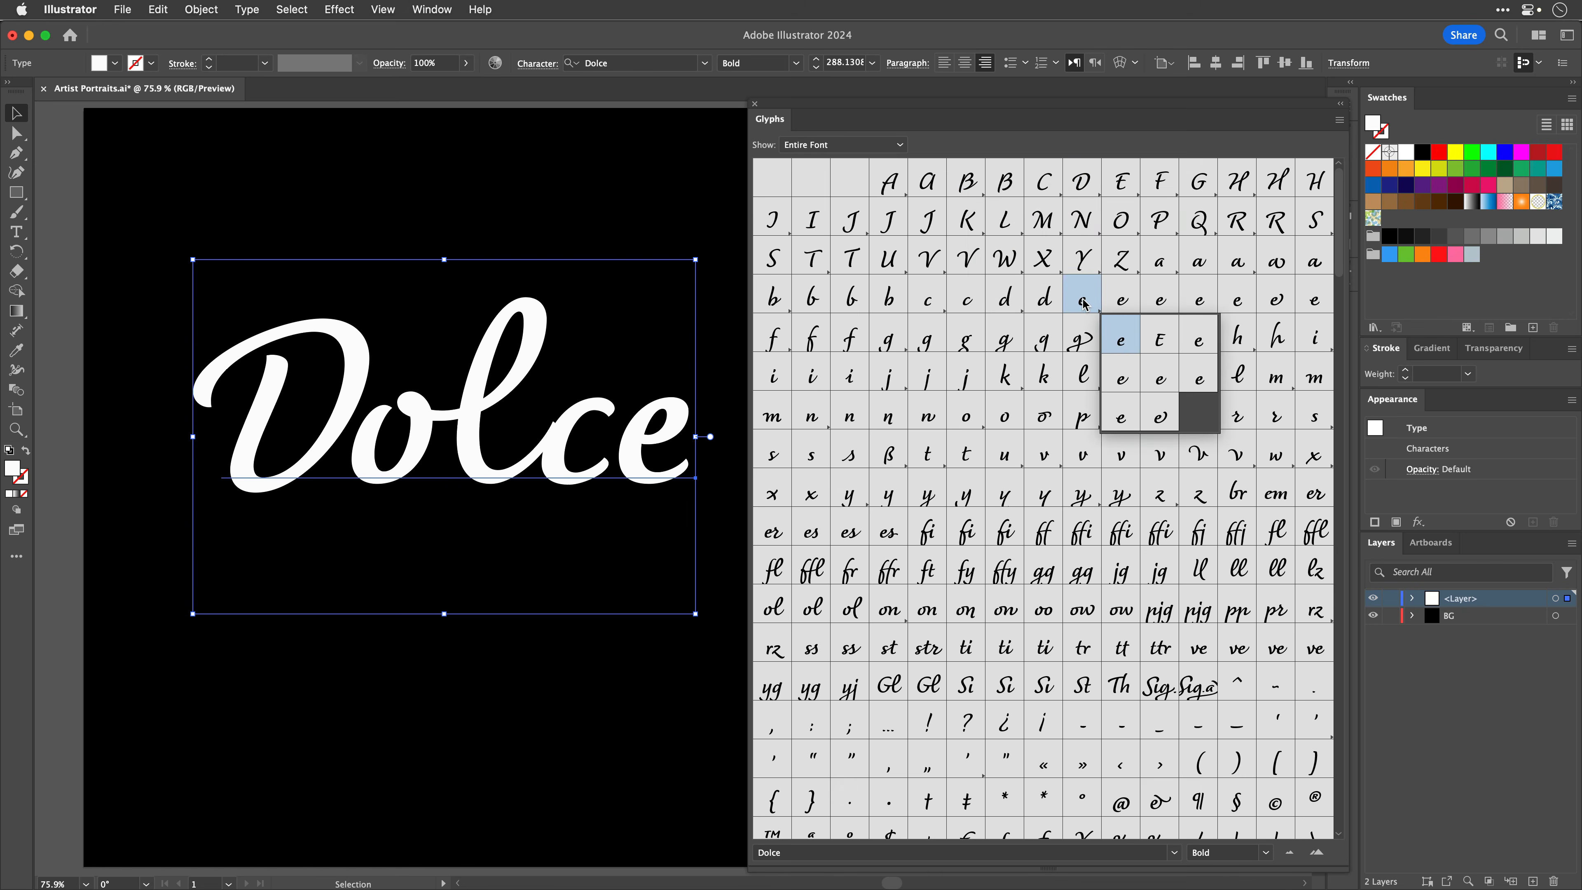
left_click(927, 260)
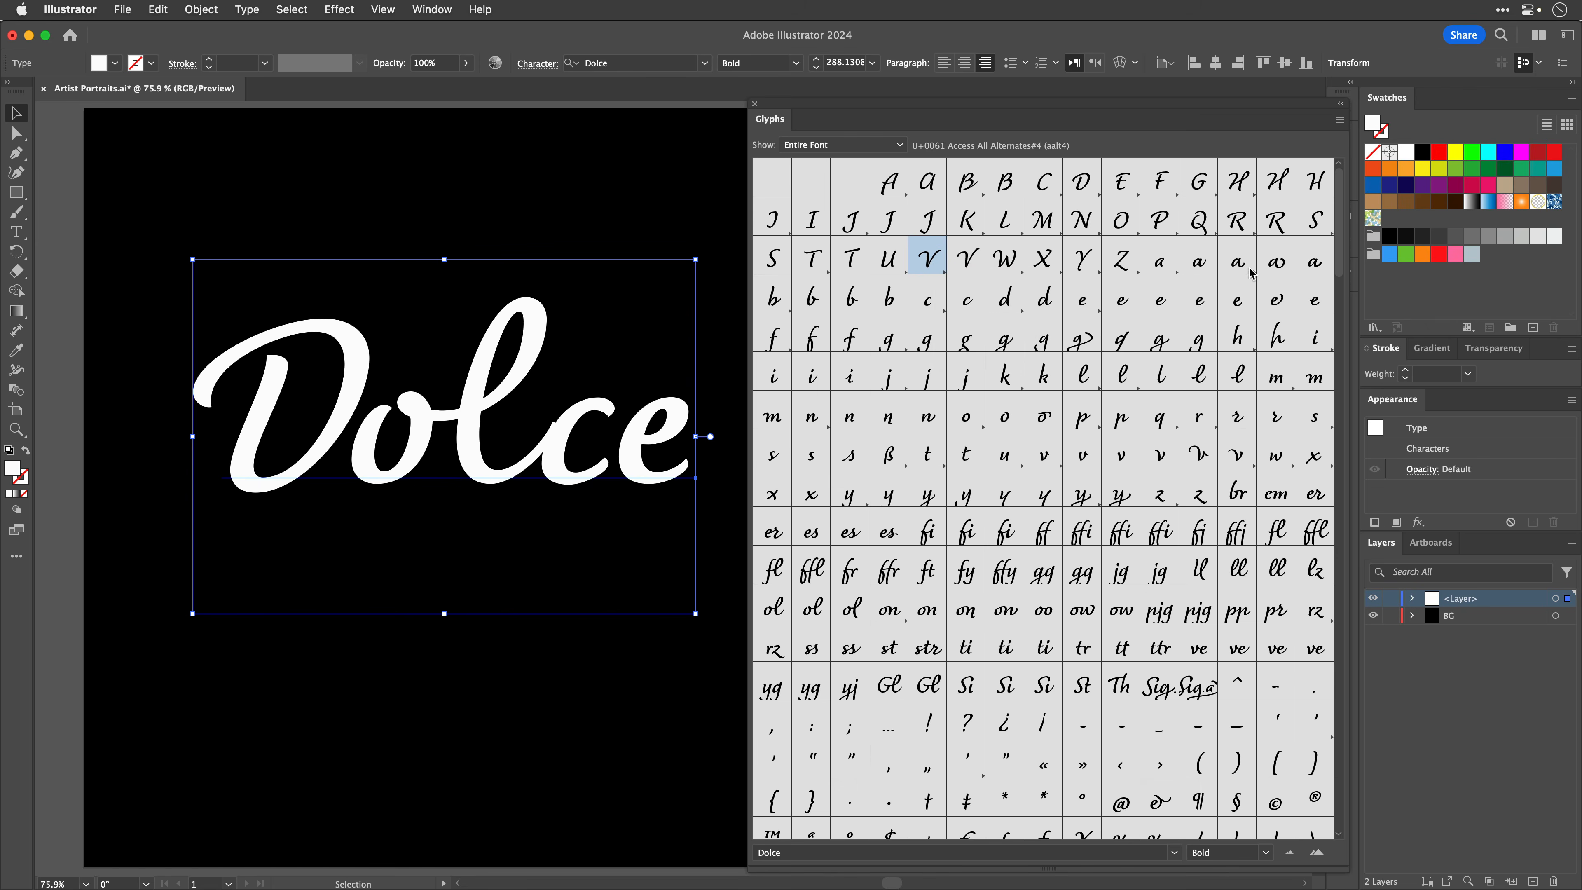
left_click(1247, 229)
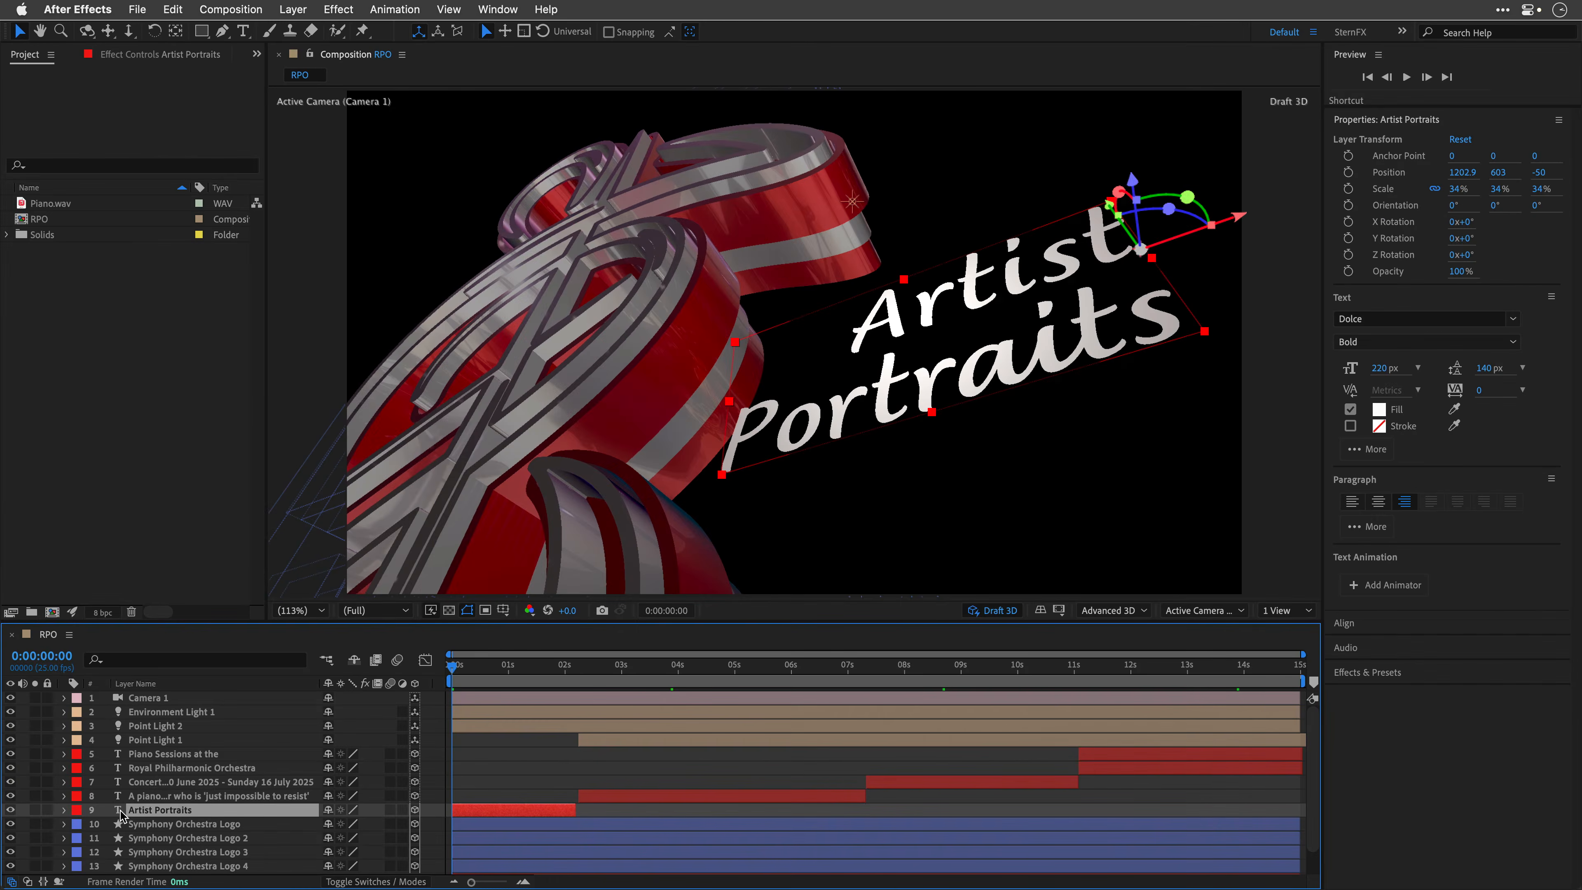
Step: Copy the text of the Artist Portraits layer
double_click(119, 811)
key("cmd+c")
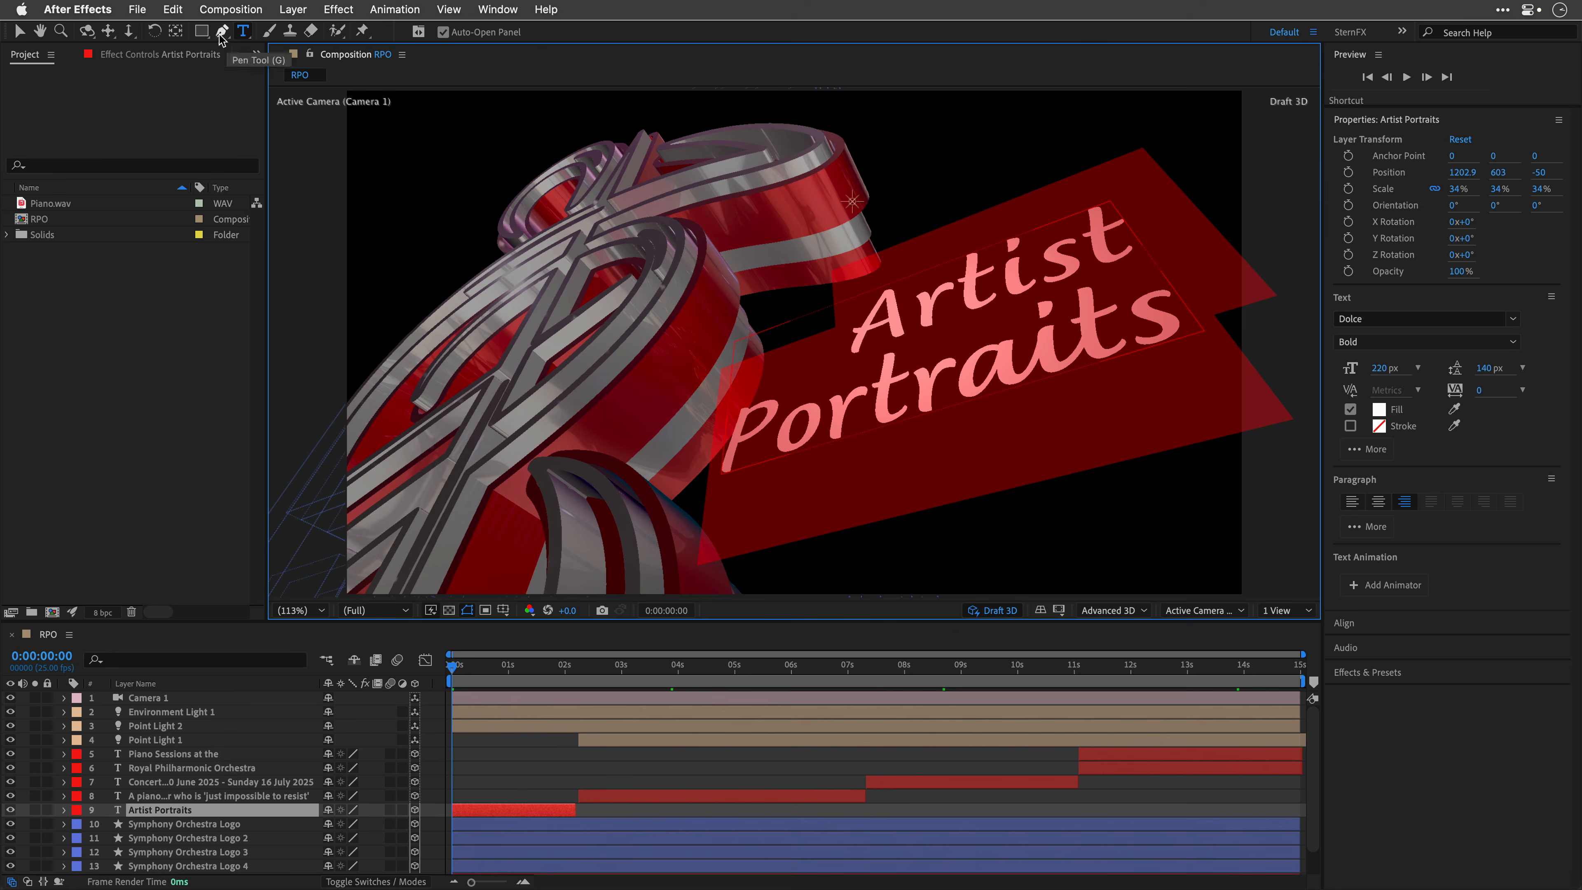
left_click(173, 9)
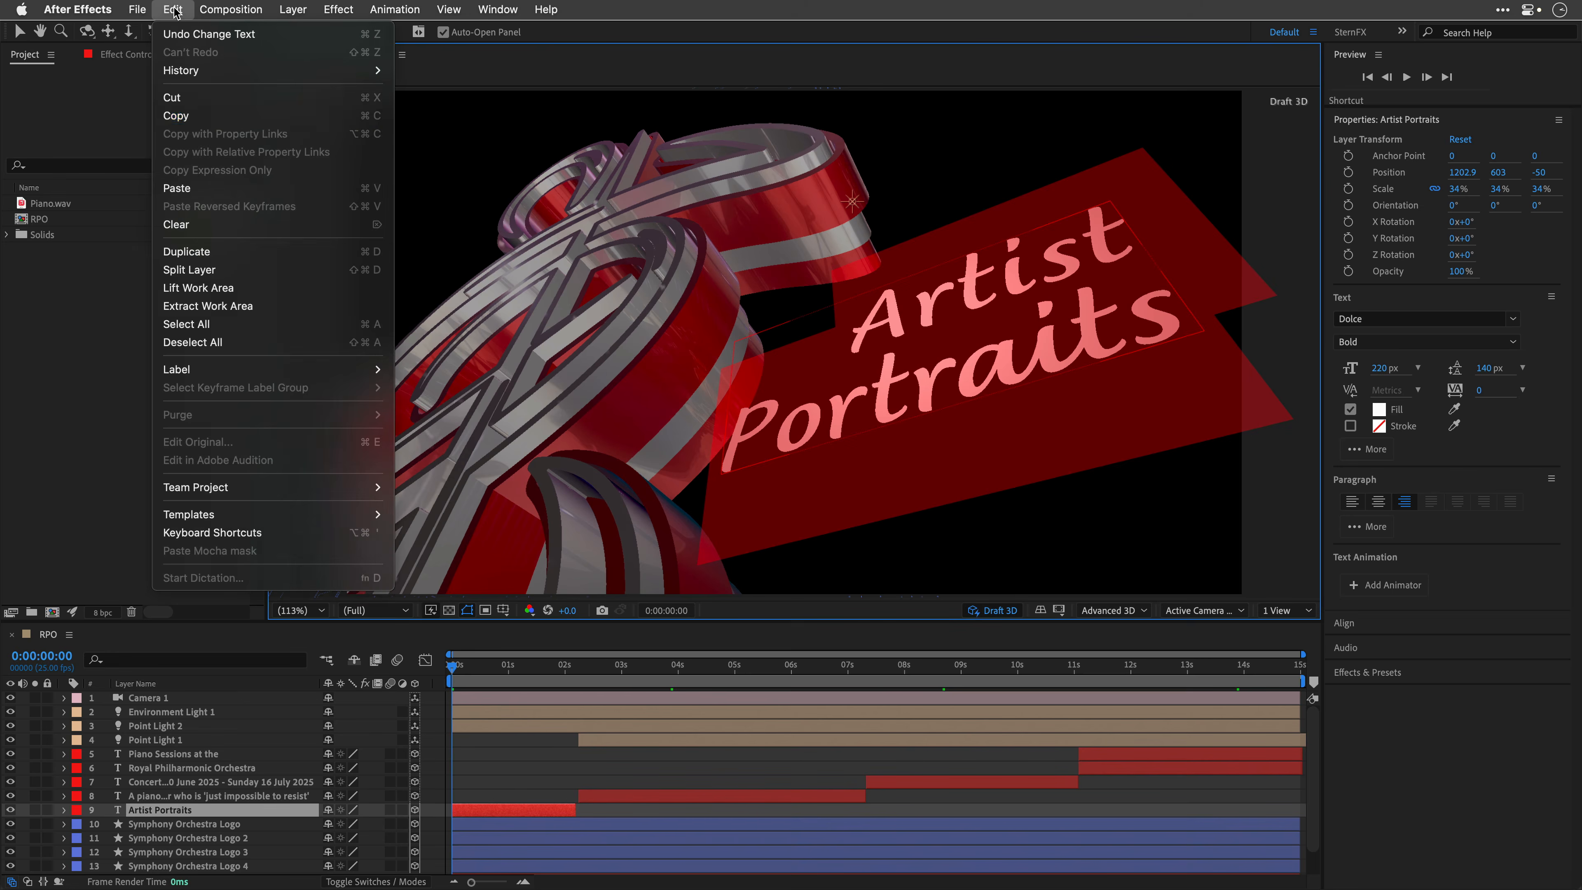
left_click(181, 116)
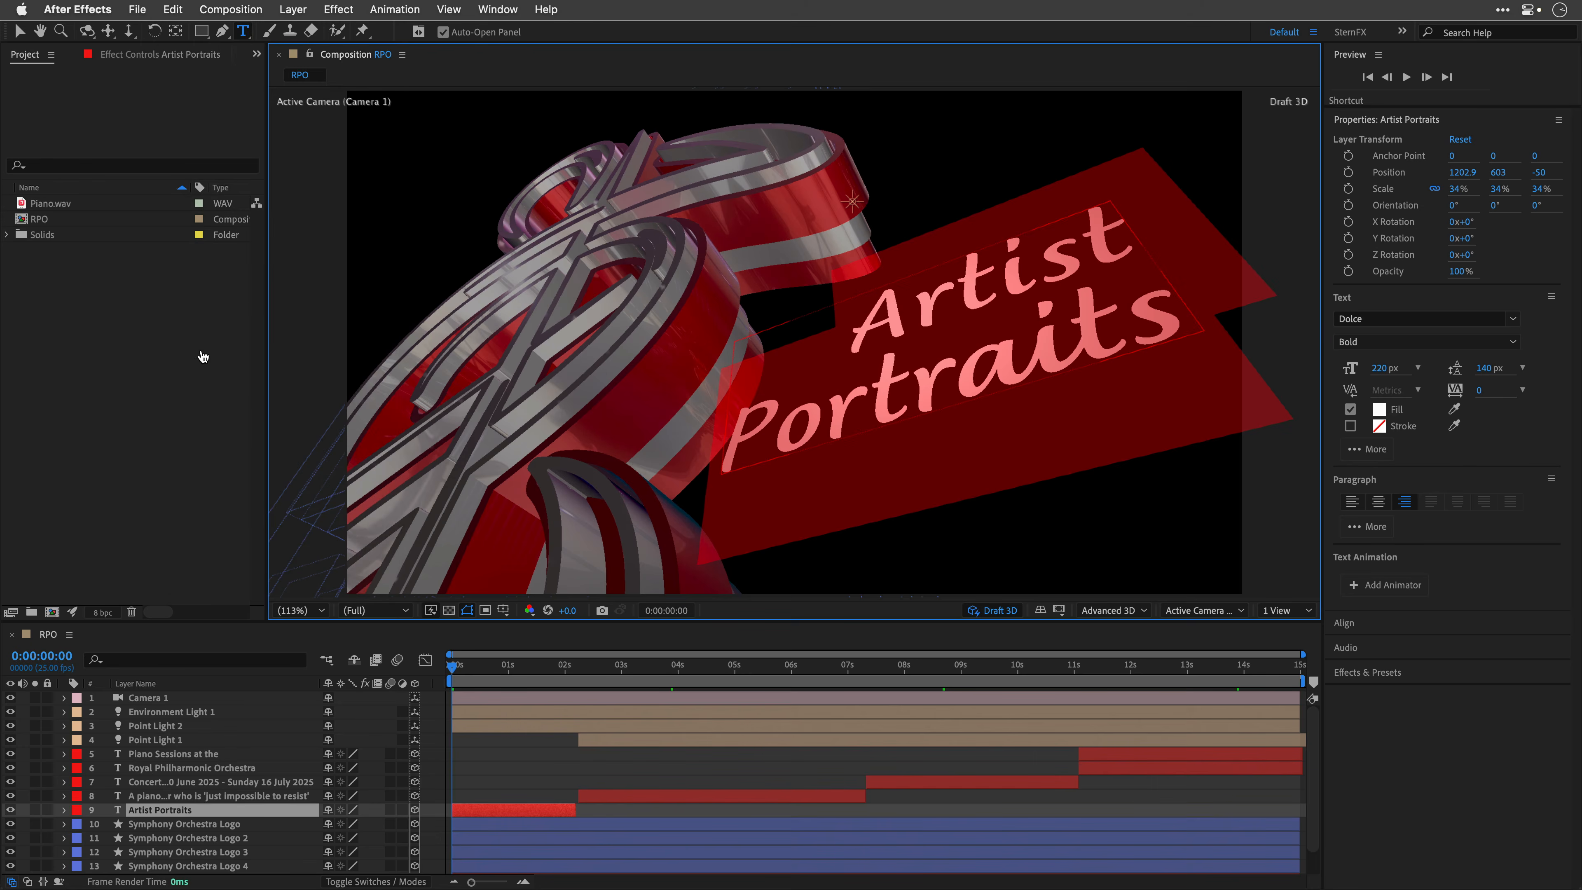
Step: Switch to Illustrator and paste the copied text as a new type object on the artboard
key("super+Tab")
left_click(17, 233)
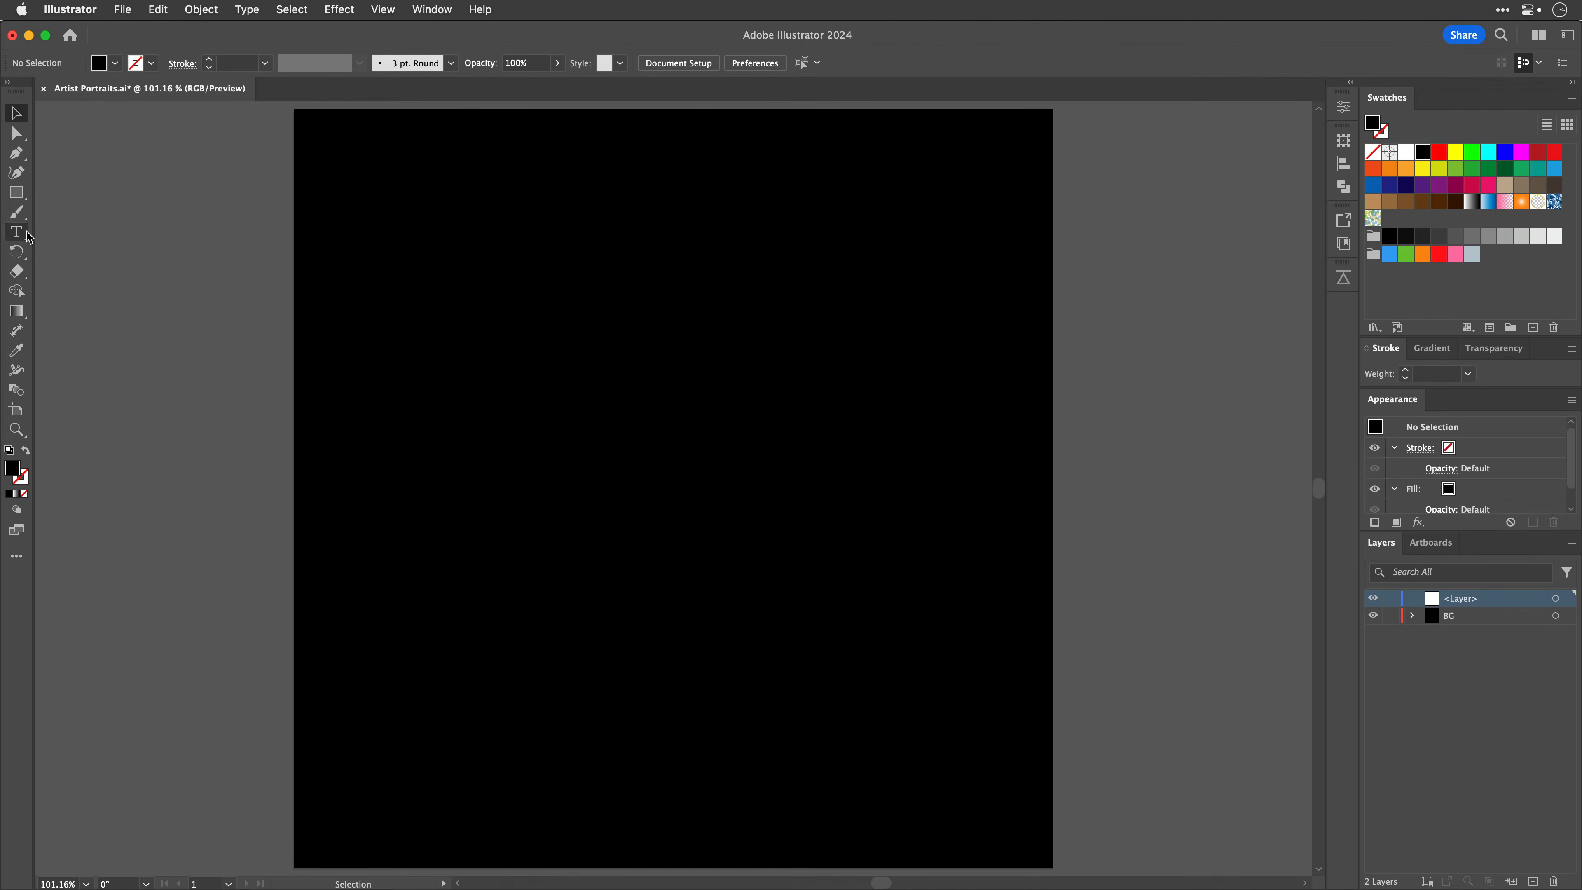
left_click(577, 349)
key("cmd+v")
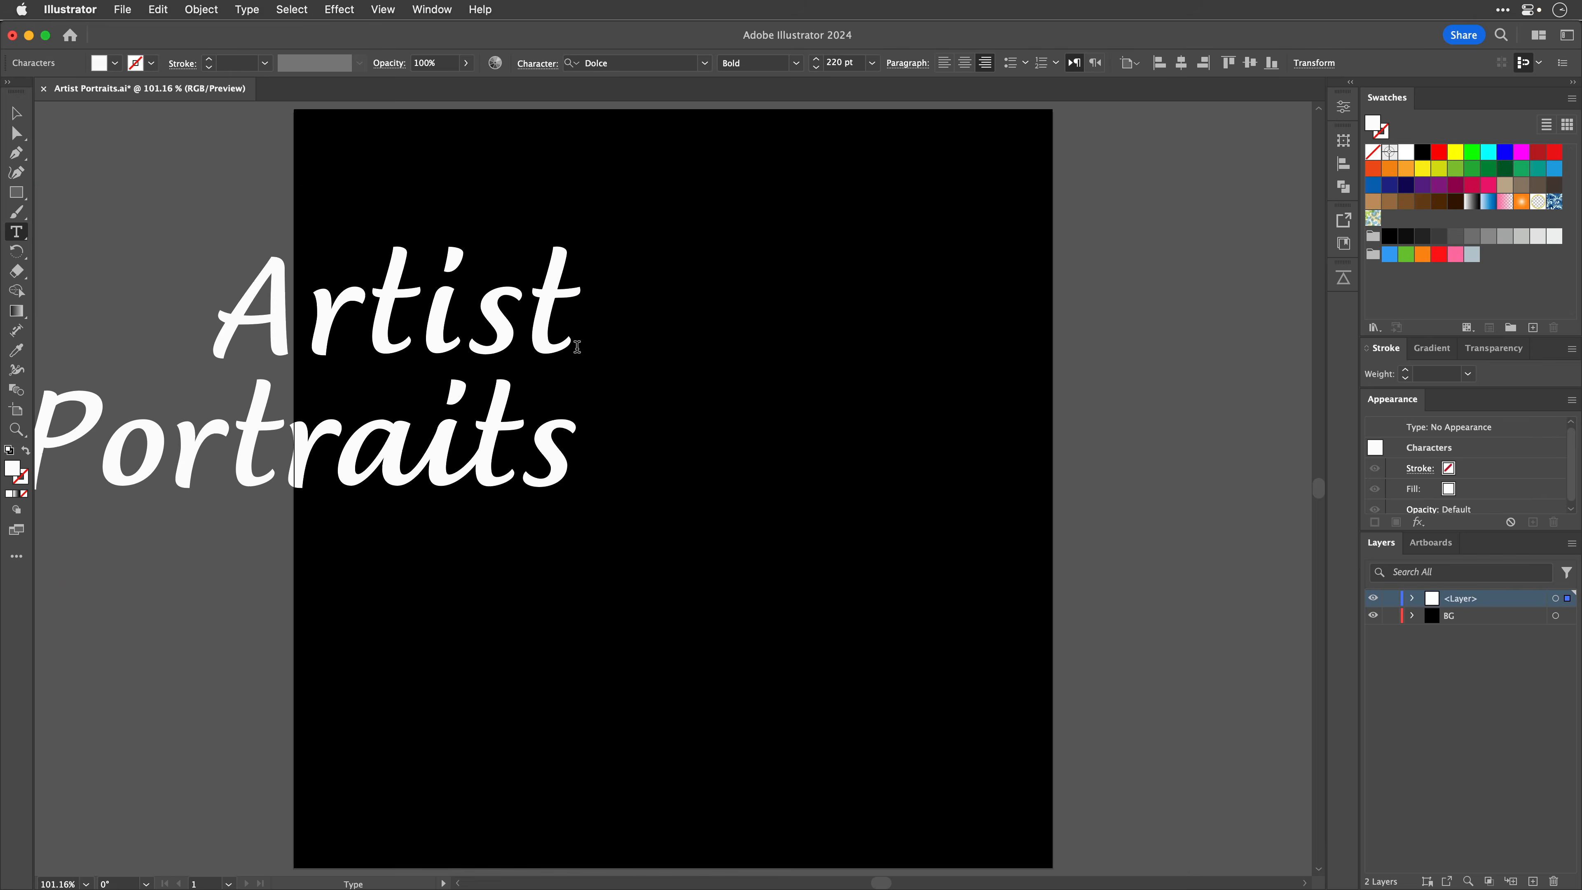
Step: Move the text onto the artboard and replace the A of Artist with an alternate swash glyph
left_click(17, 114)
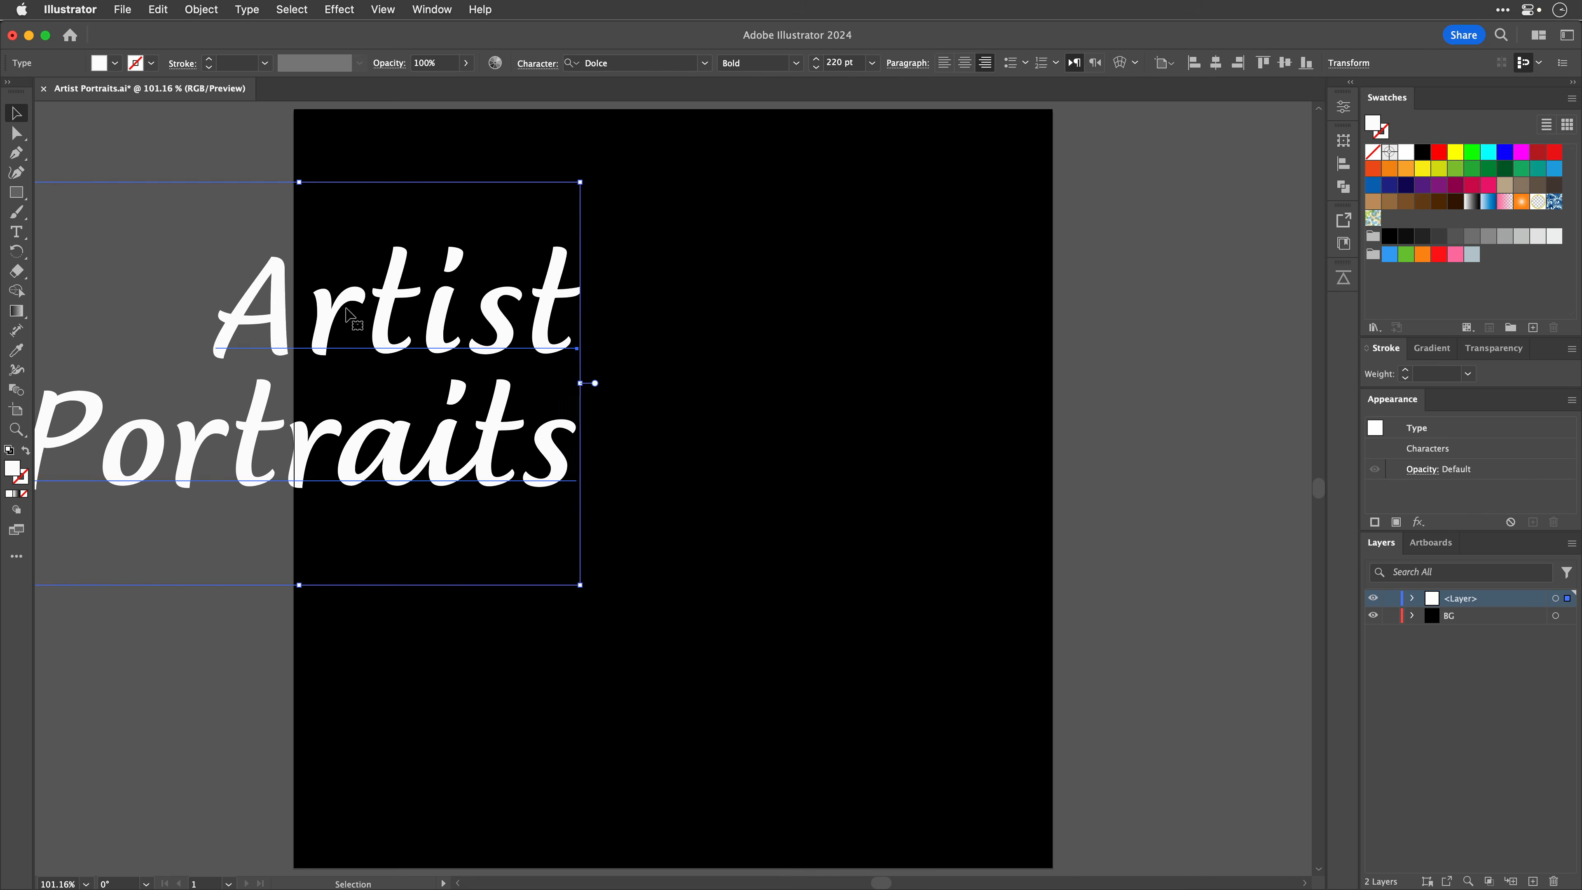
left_click_drag(349, 315, 721, 351)
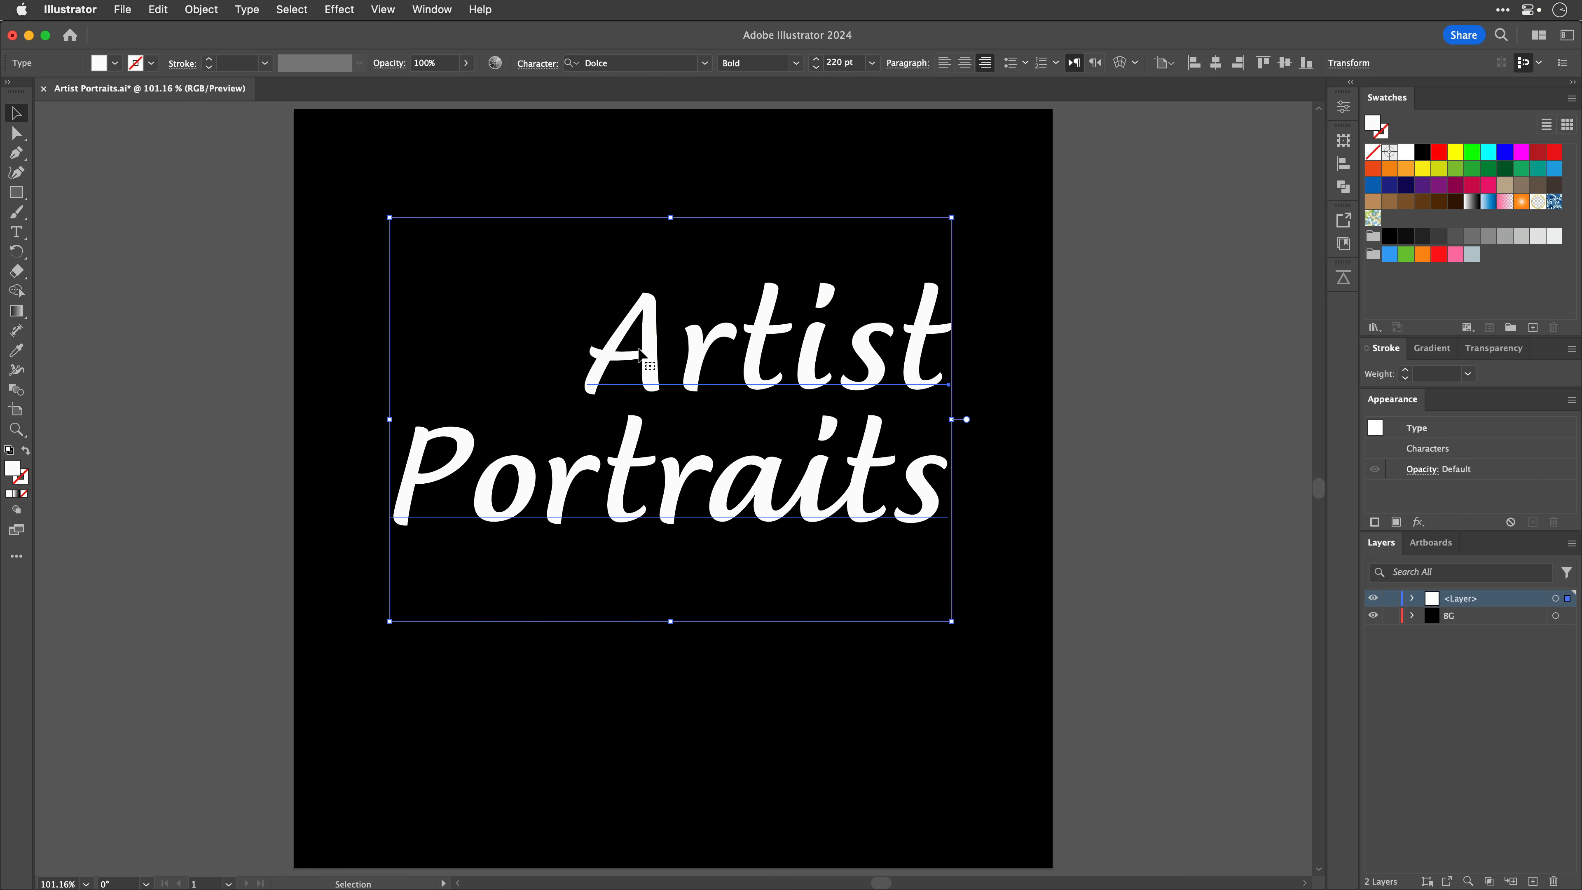
double_click(639, 350)
left_click_drag(611, 308, 641, 309)
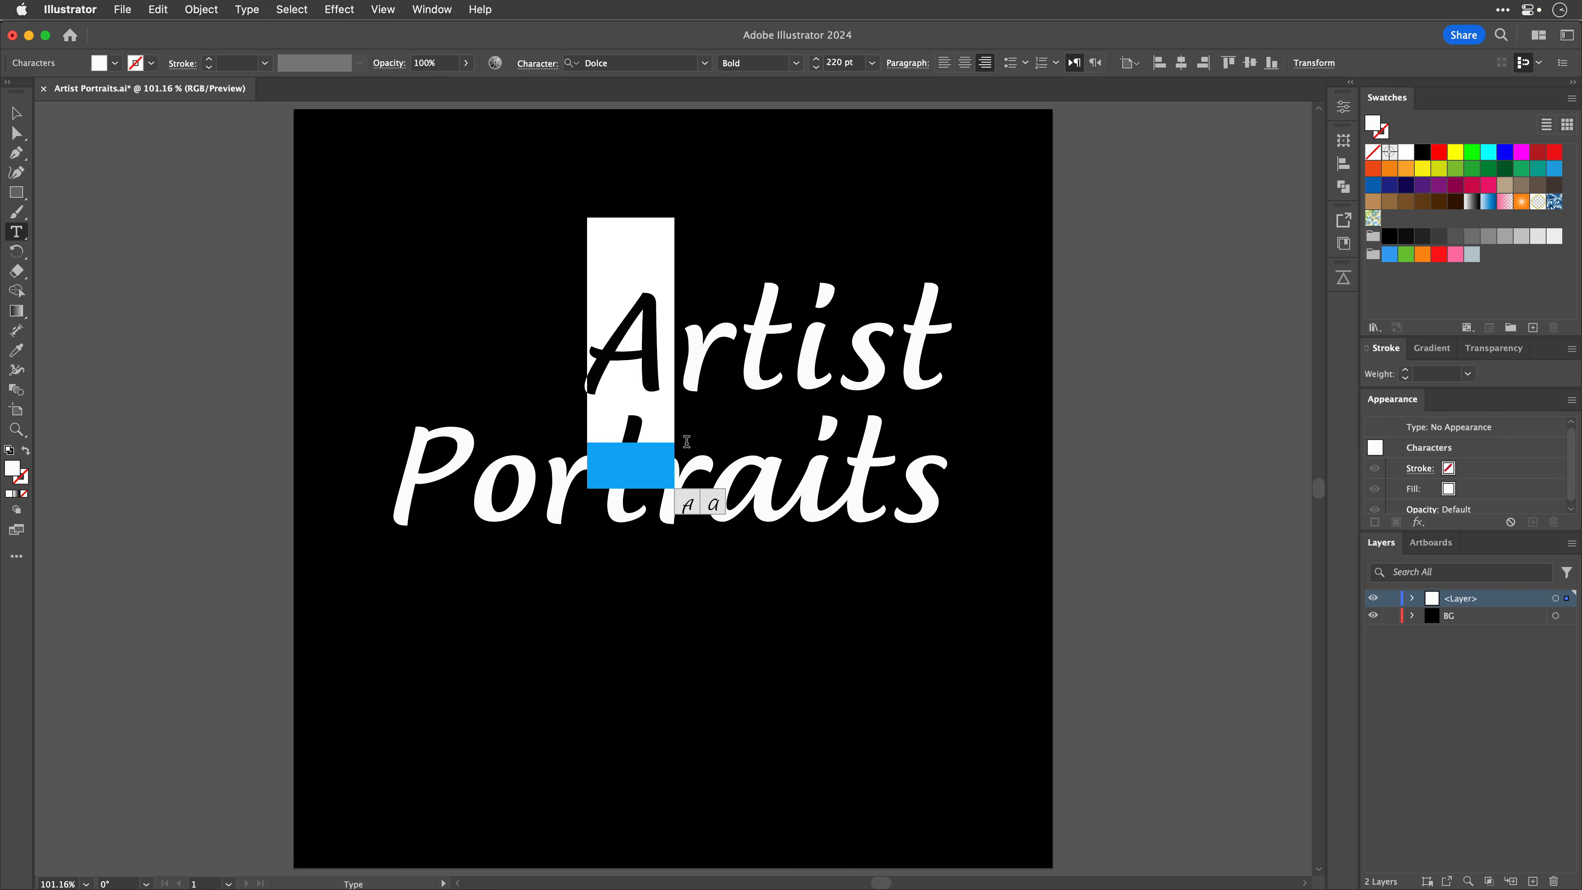
left_click(687, 506)
Step: Replace the P of Portraits with an alternate swash glyph
left_click(407, 445)
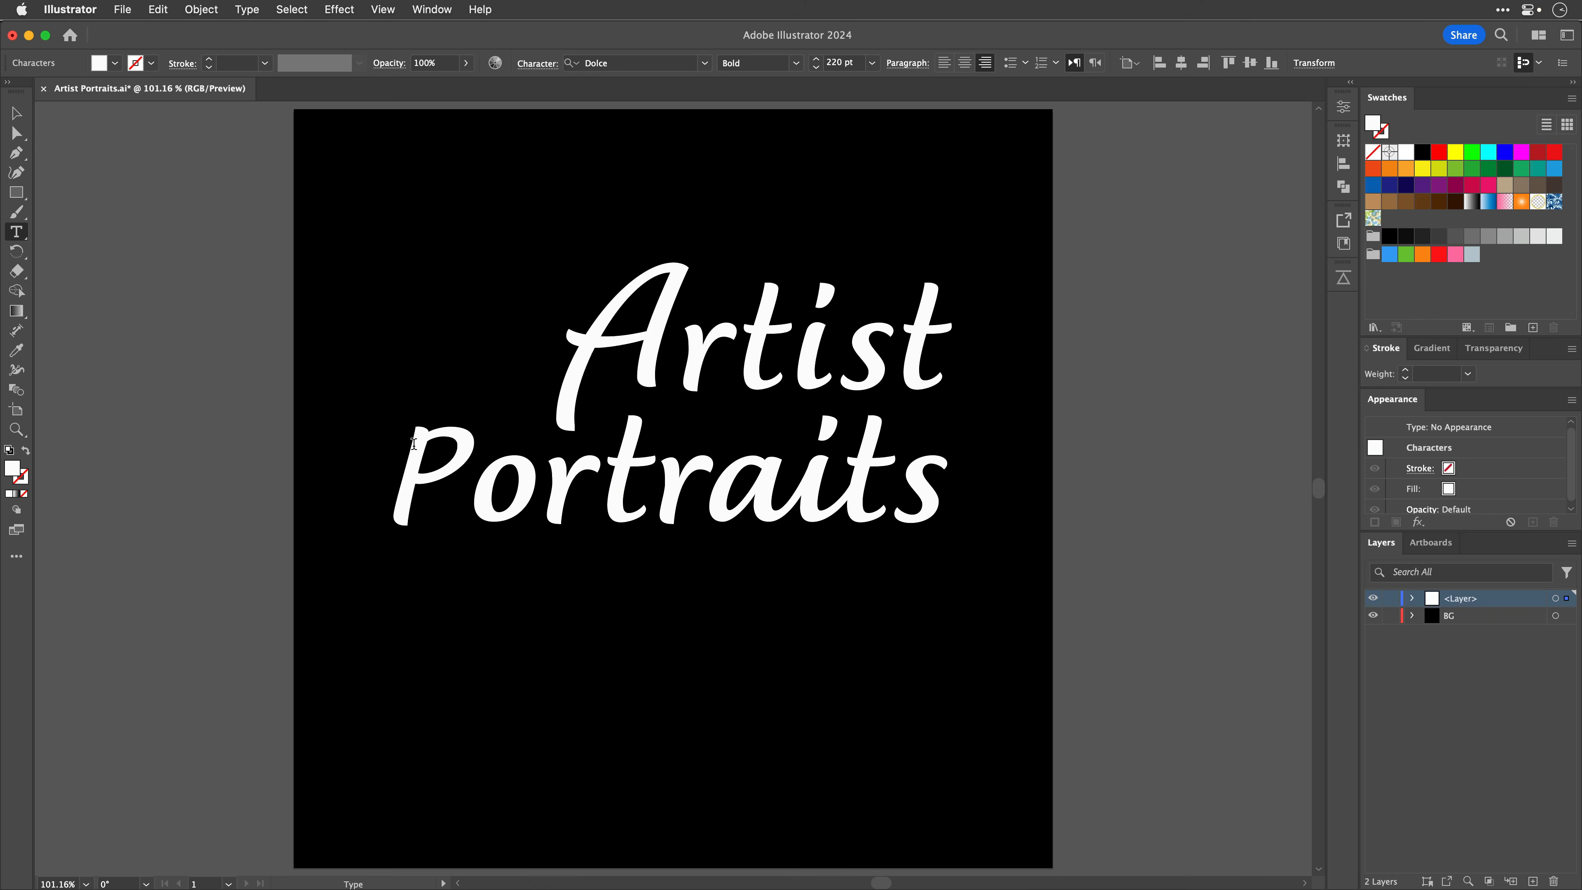
left_click_drag(412, 444, 470, 446)
left_click(482, 633)
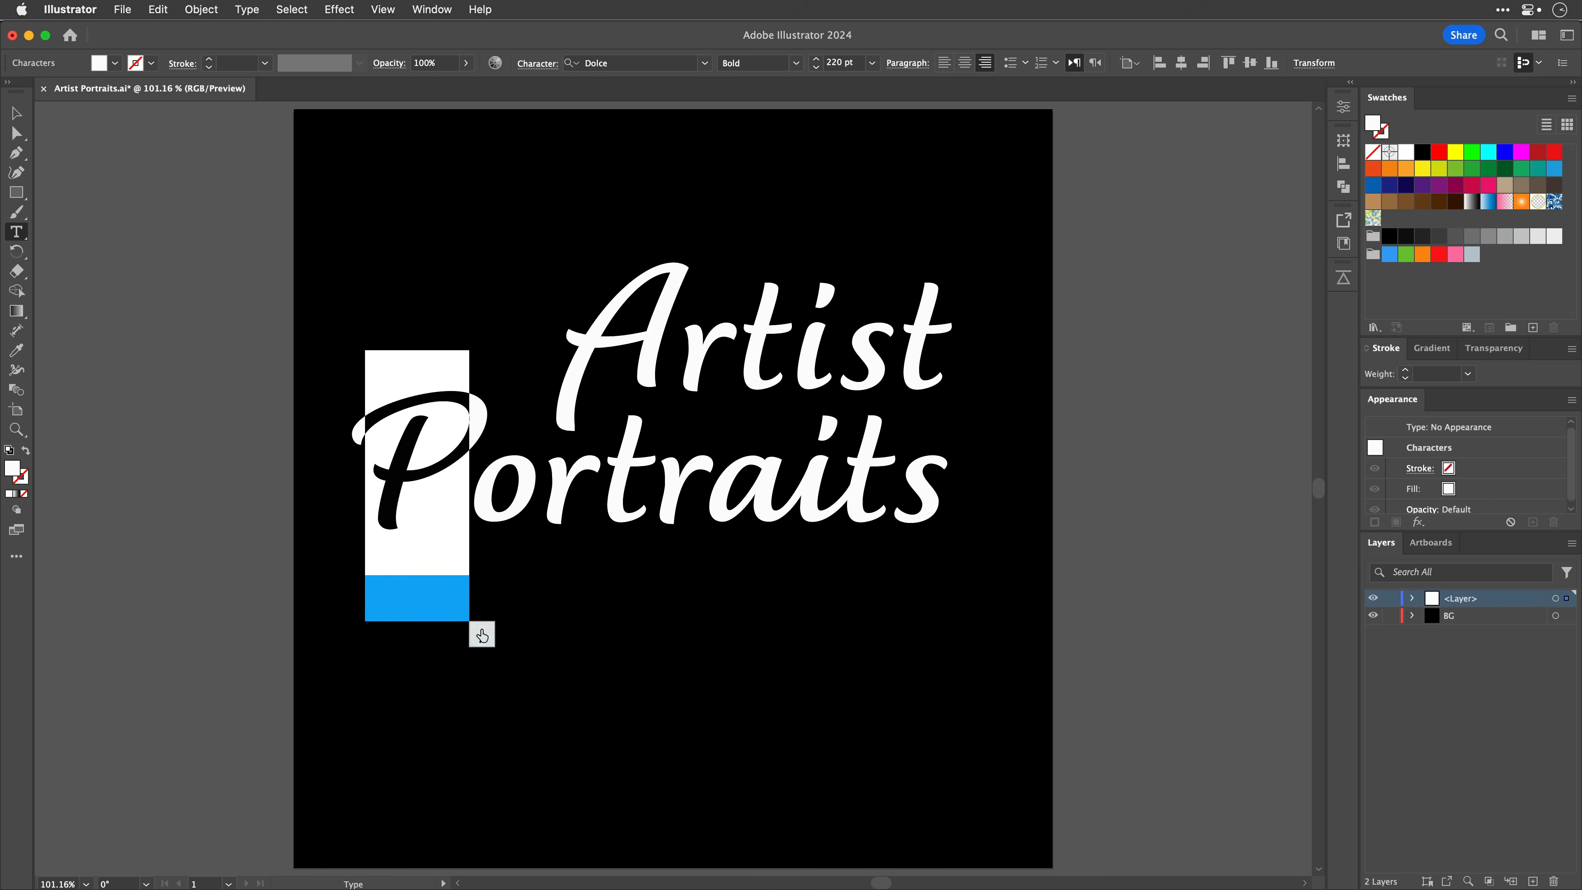
Step: Select all of the edited text and copy it
left_click(17, 114)
double_click(622, 282)
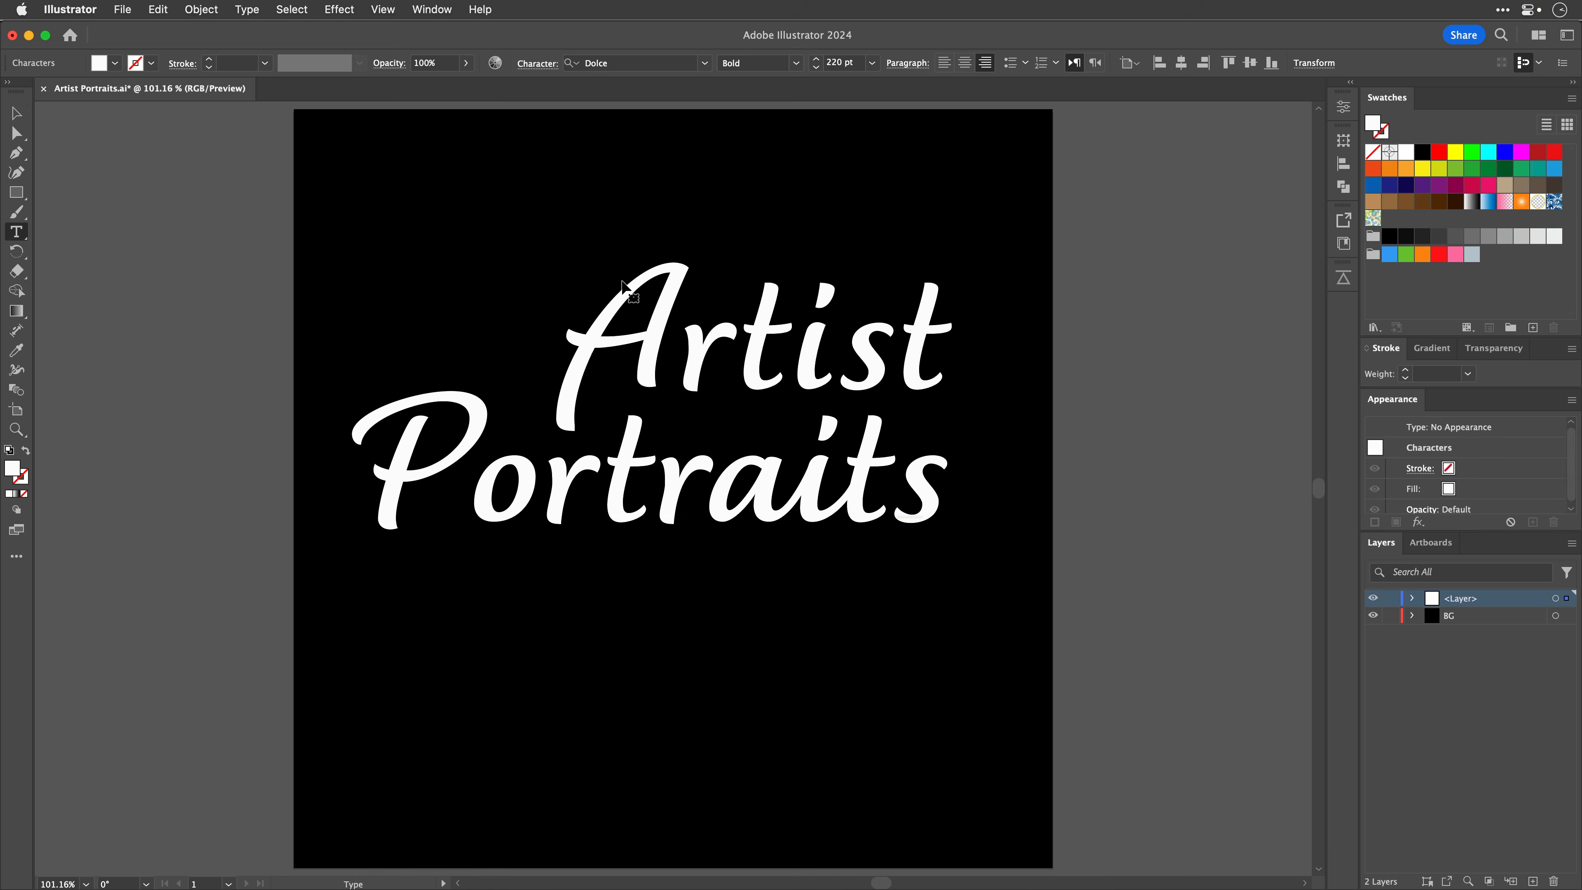
key("super+a")
left_click(158, 8)
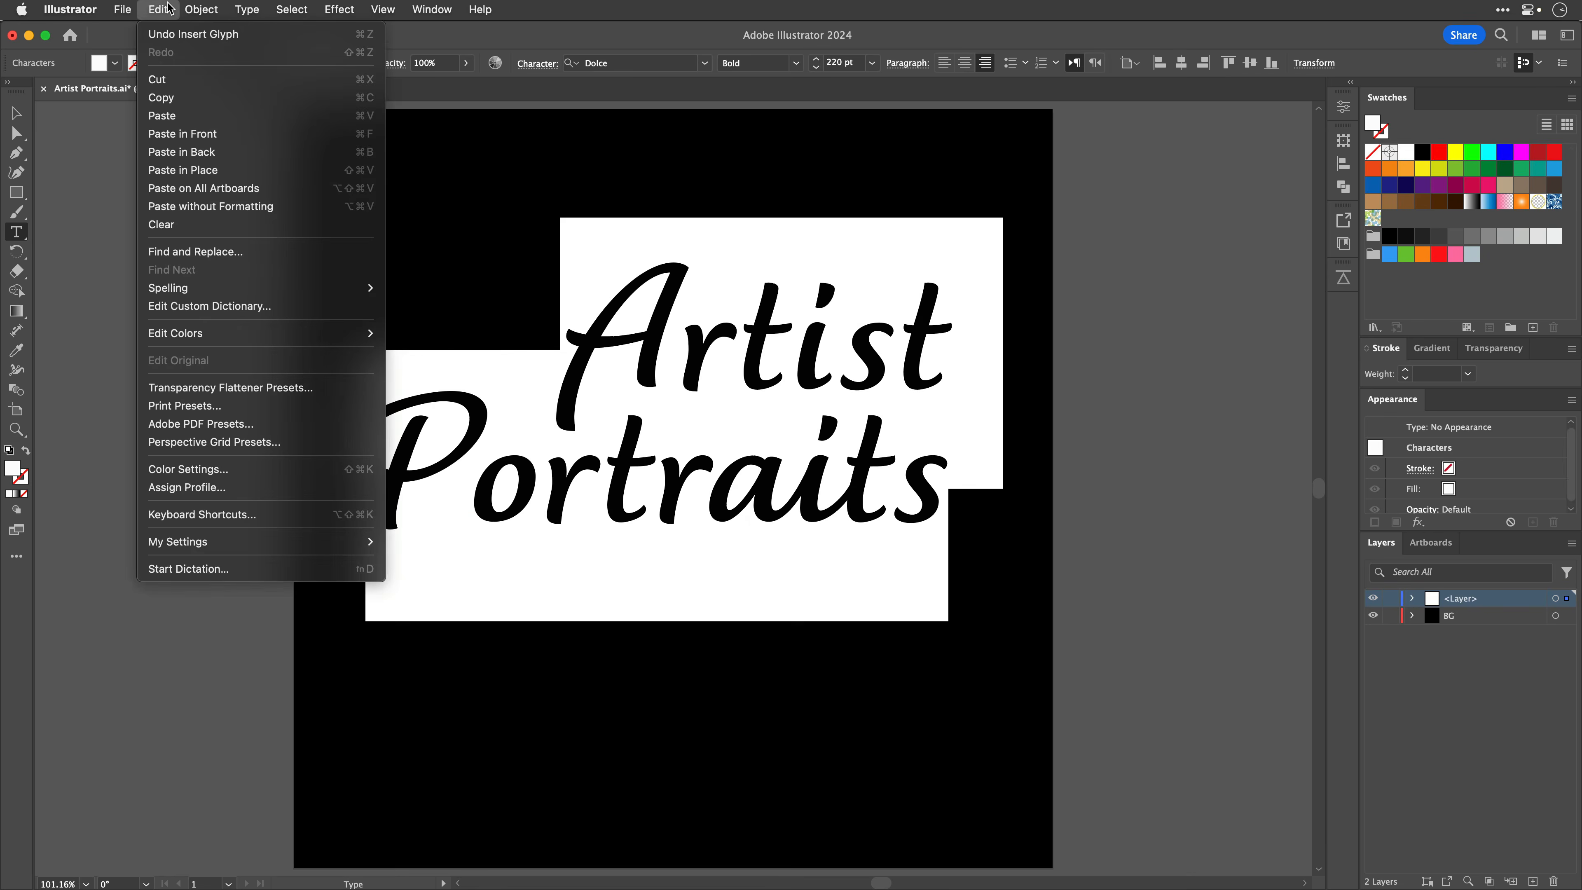
left_click(175, 99)
left_click(17, 113)
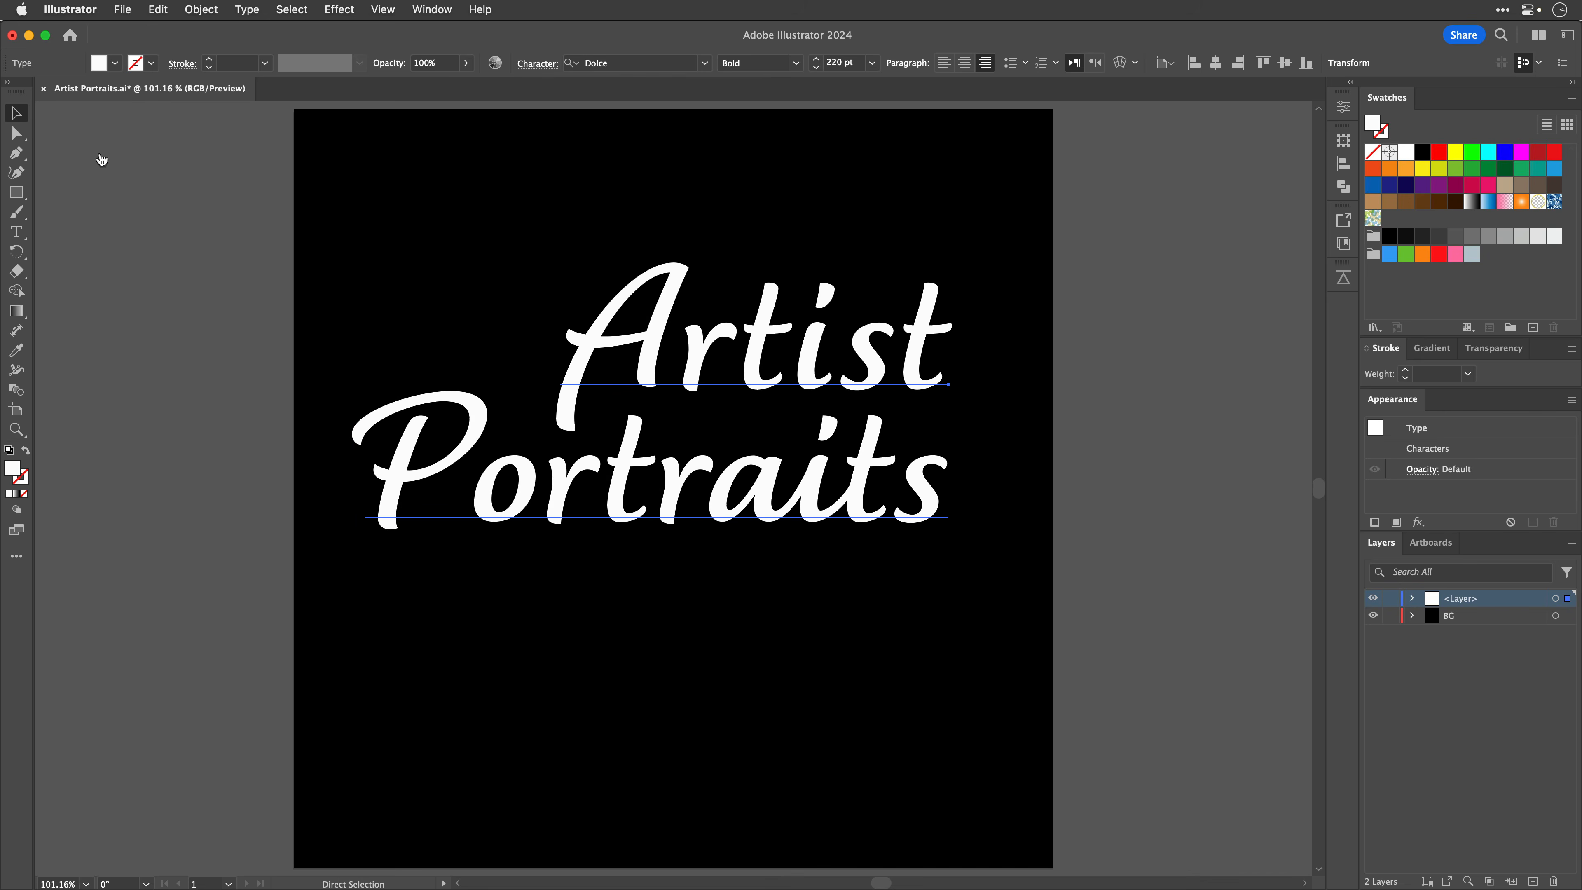
Step: Switch back to After Effects and paste the edited text into the Artist Portraits layer
key("super+Tab")
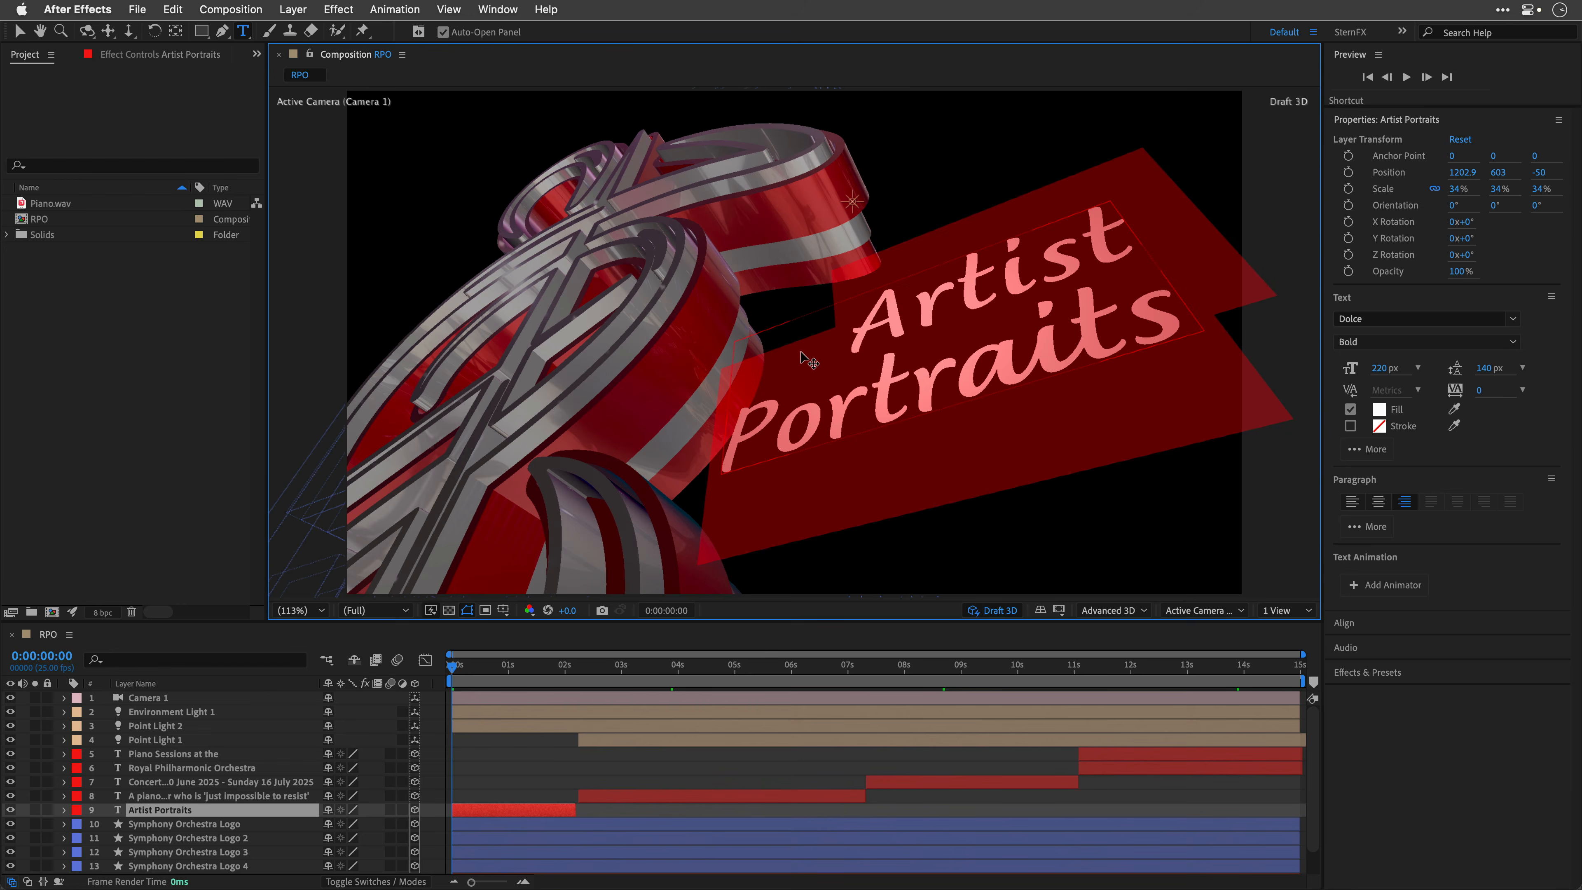
key("super+v")
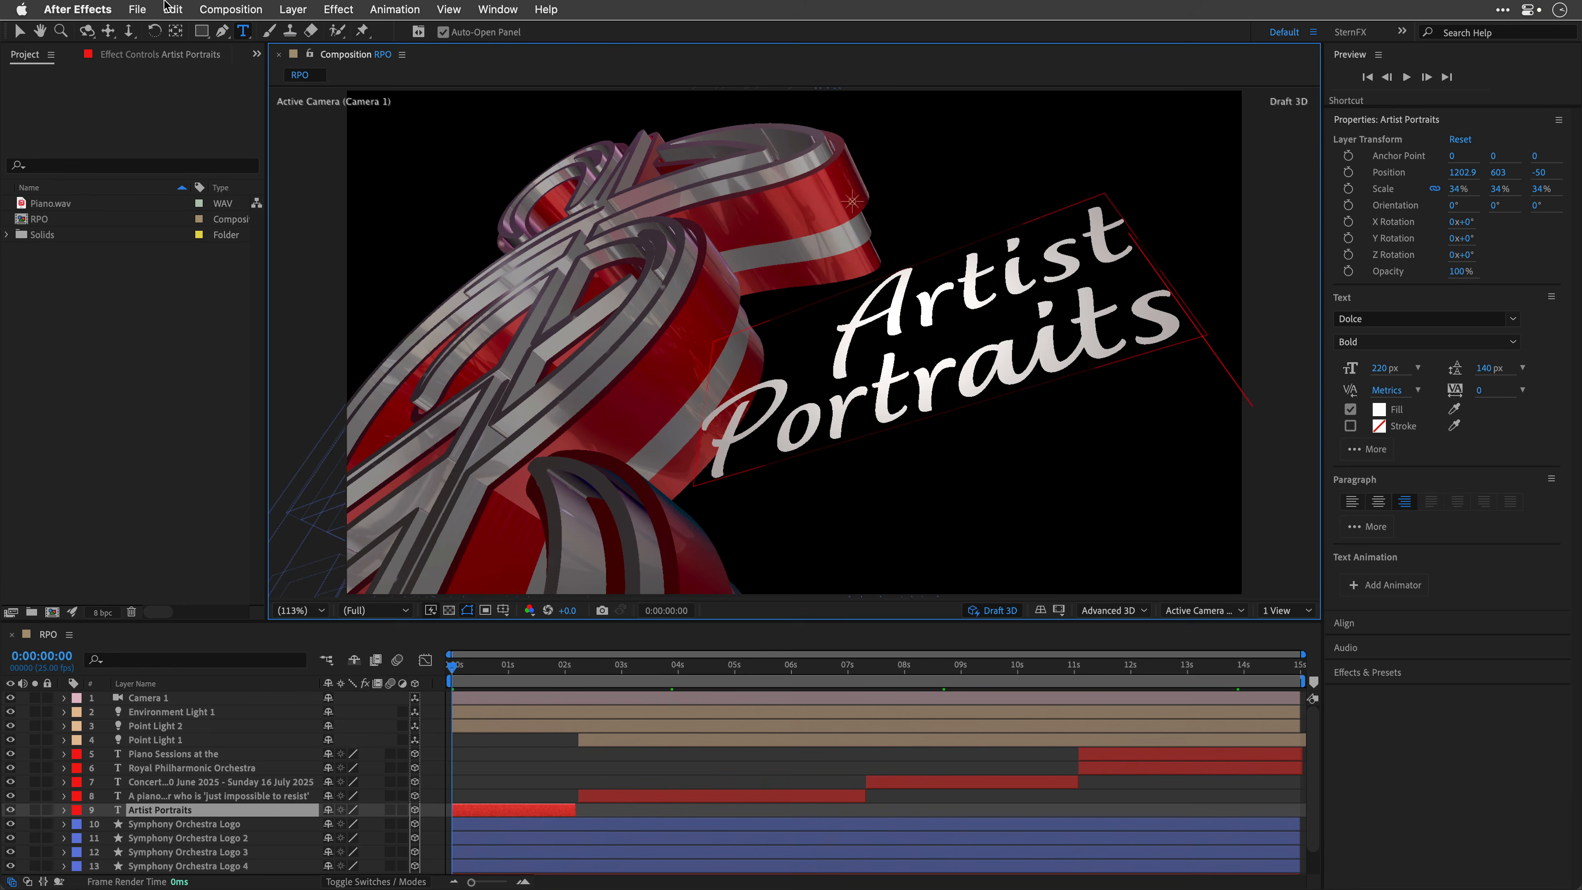
left_click(18, 31)
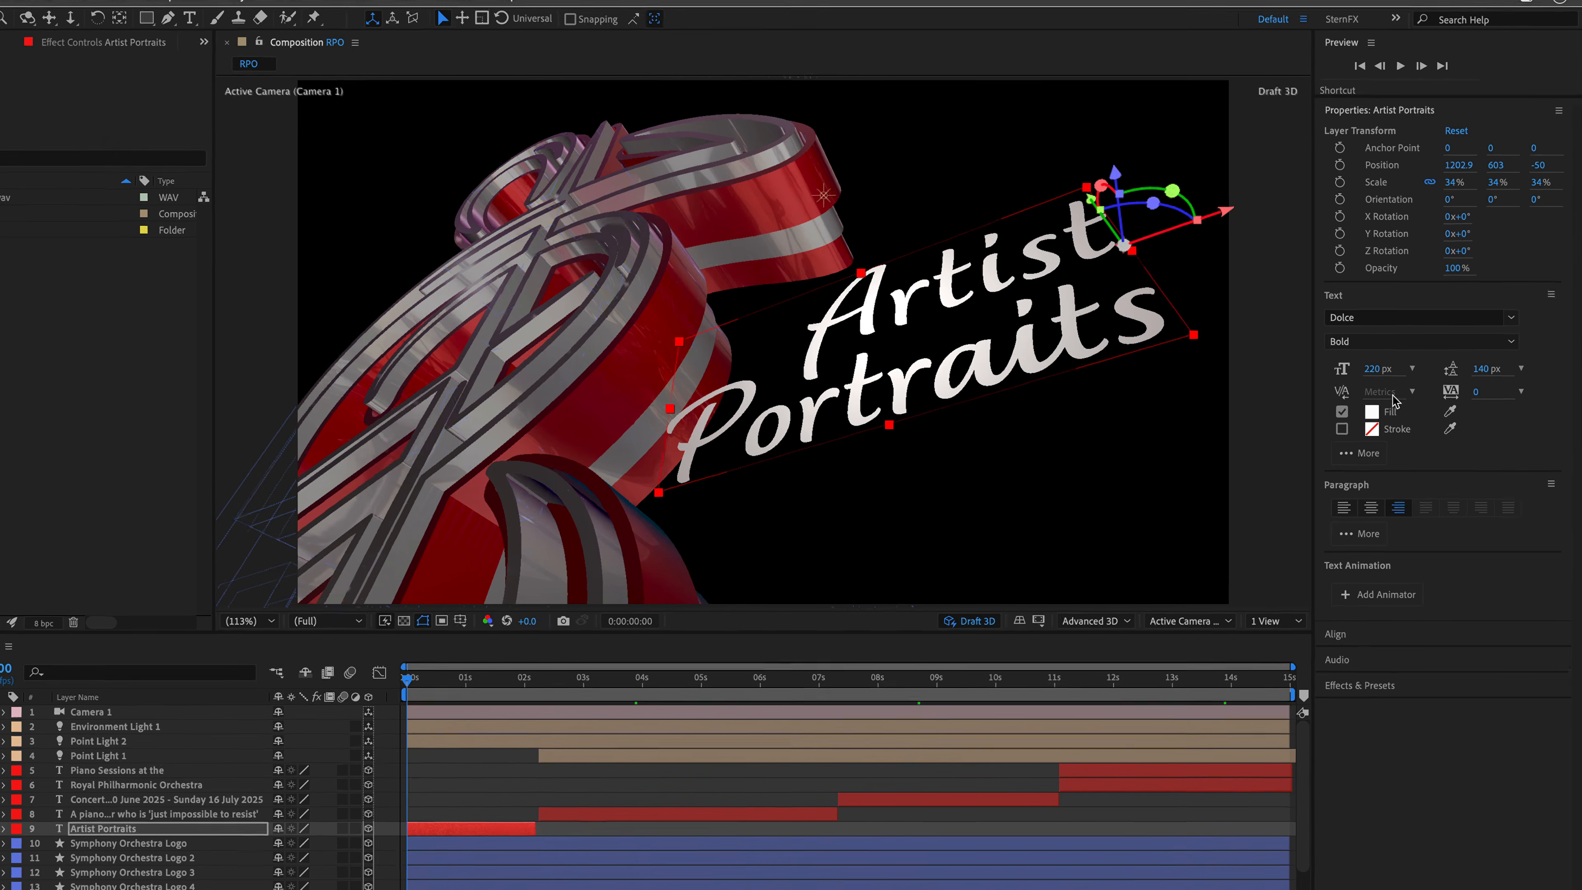
Step: Set the Artist Portraits text's kerning to Optical and enable Ligatures
left_click(1417, 390)
left_click(1317, 483)
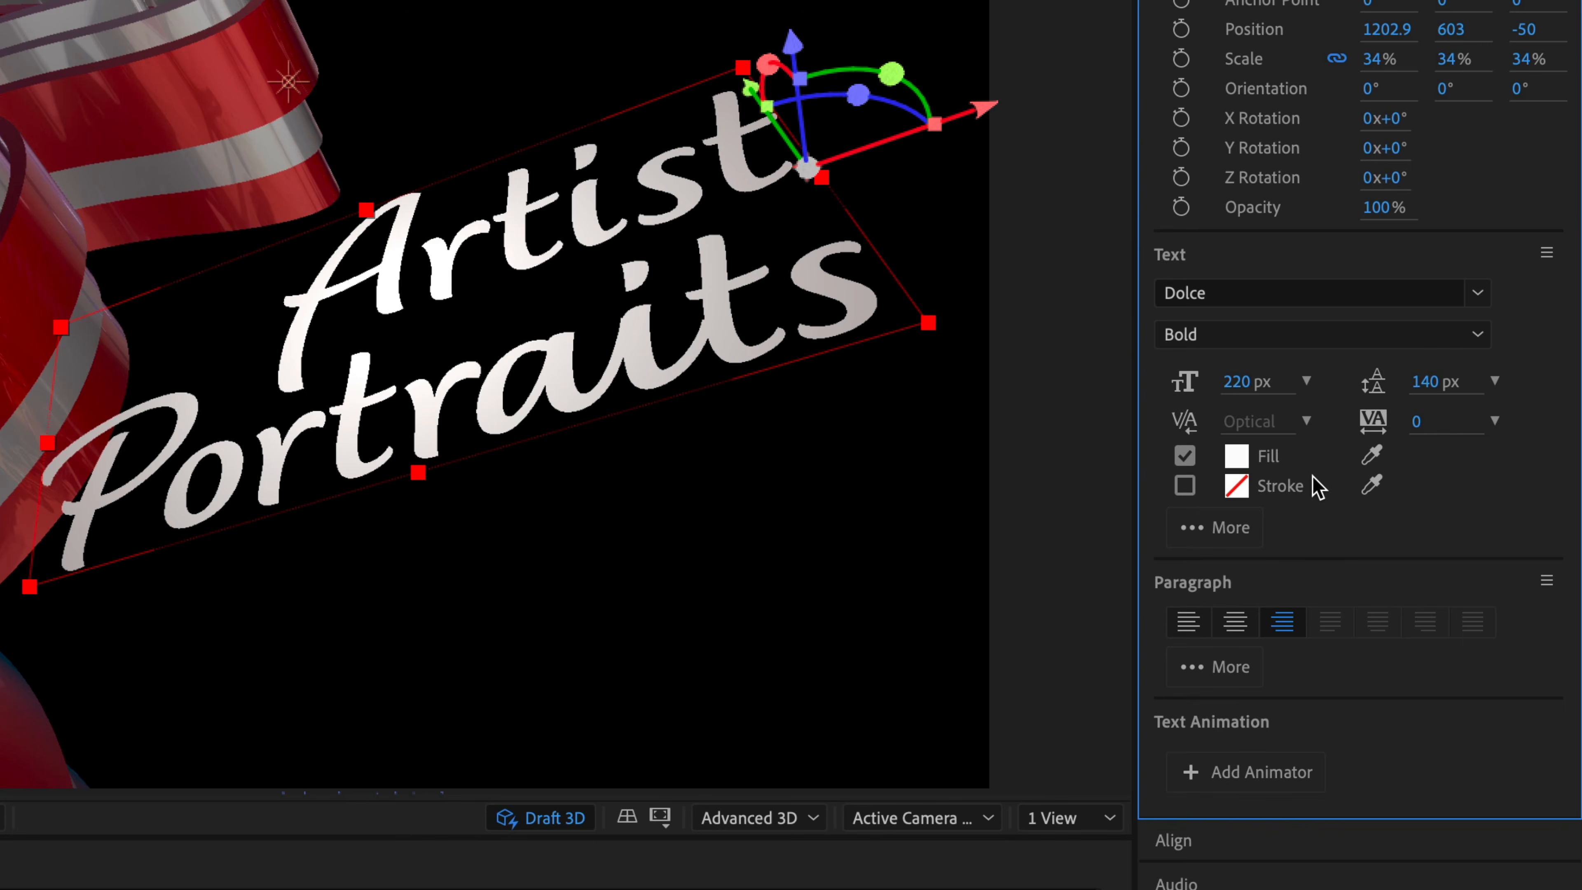
left_click(1207, 530)
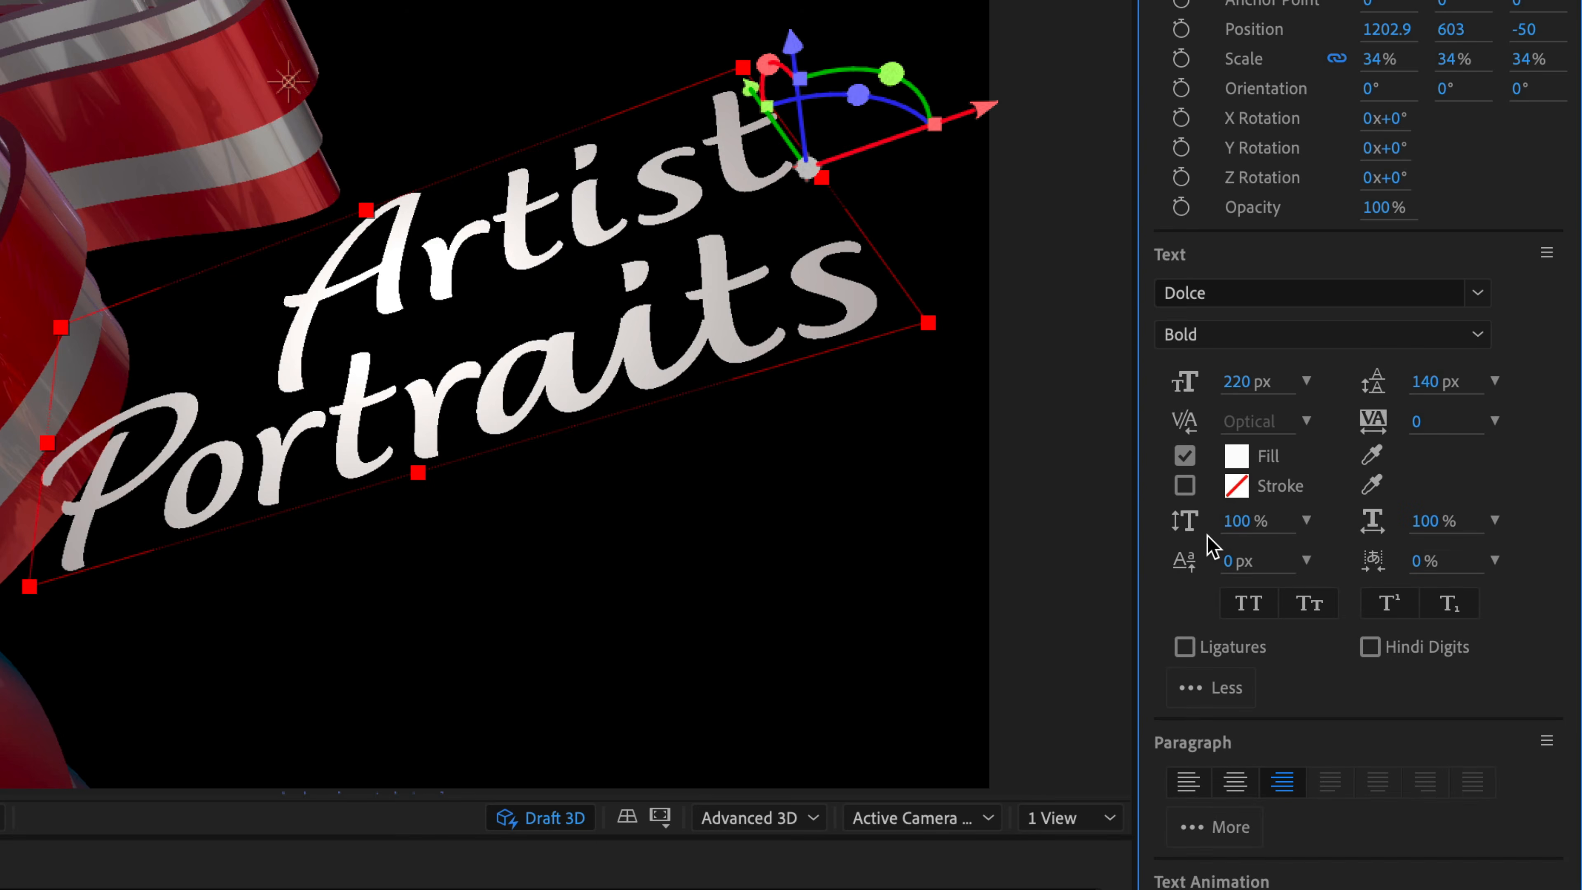
left_click(1185, 648)
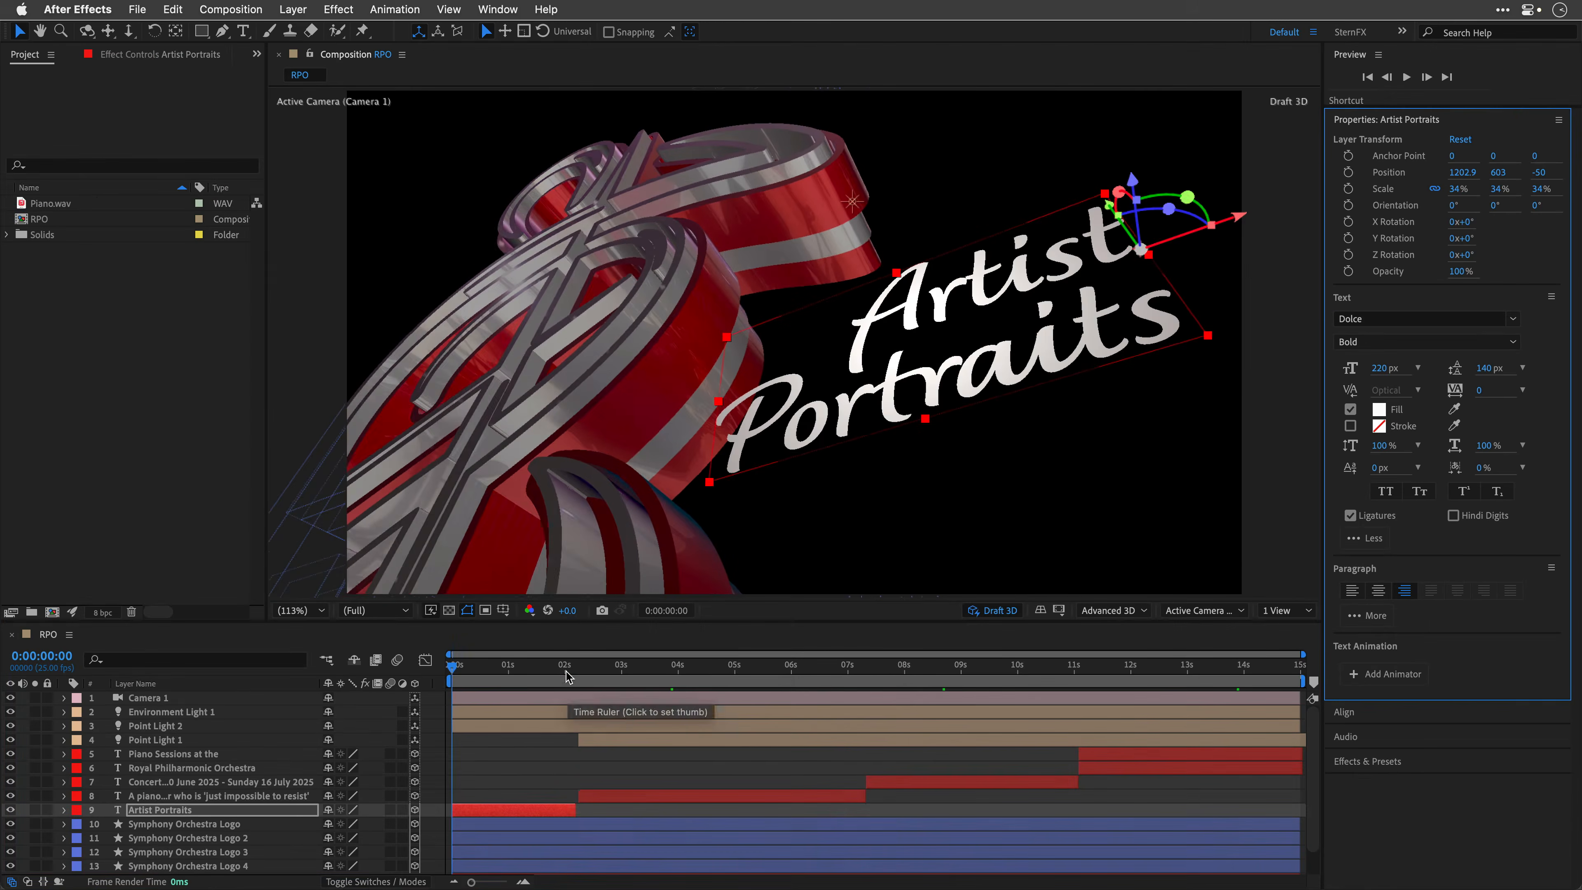
Step: Select the 'A piano virtuoso' text layer at about 4 seconds and convert it to box text
left_click_drag(565, 670, 703, 668)
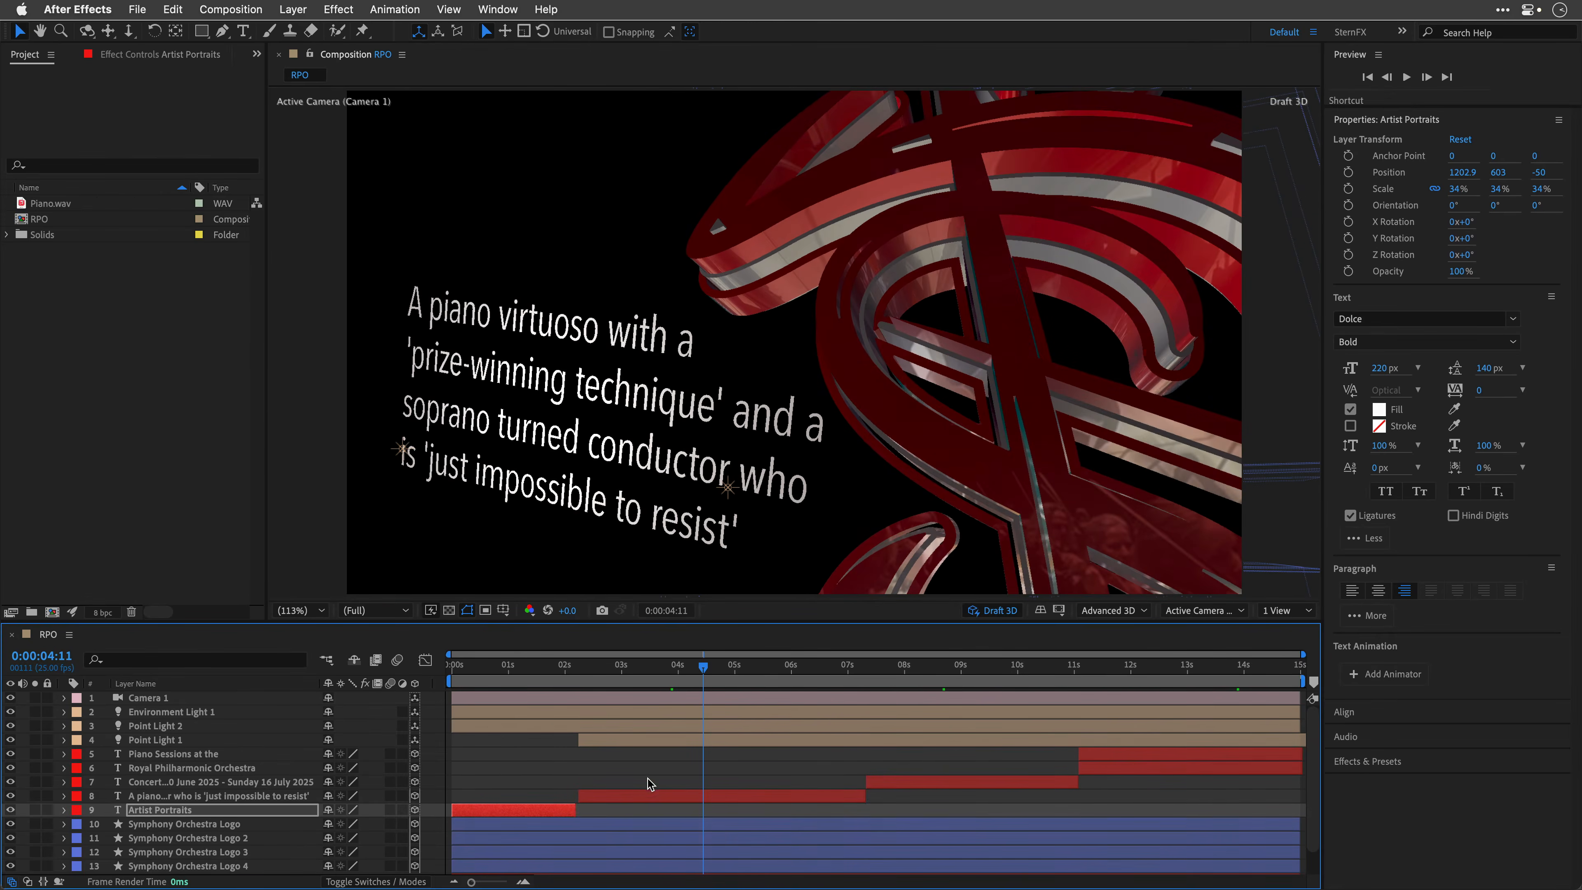
left_click(645, 795)
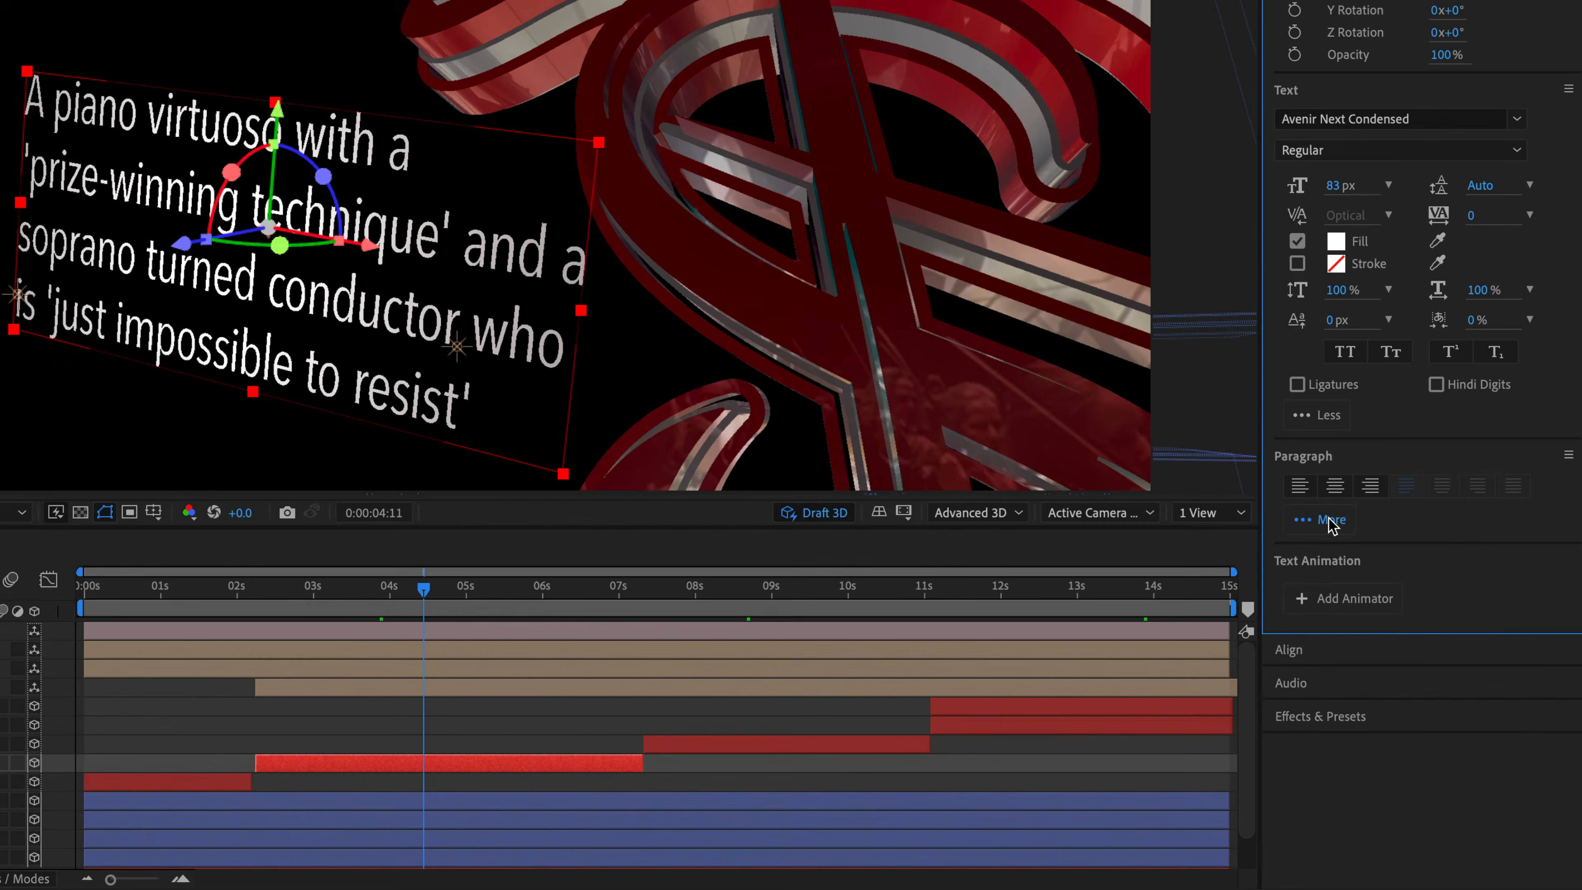
left_click(1339, 540)
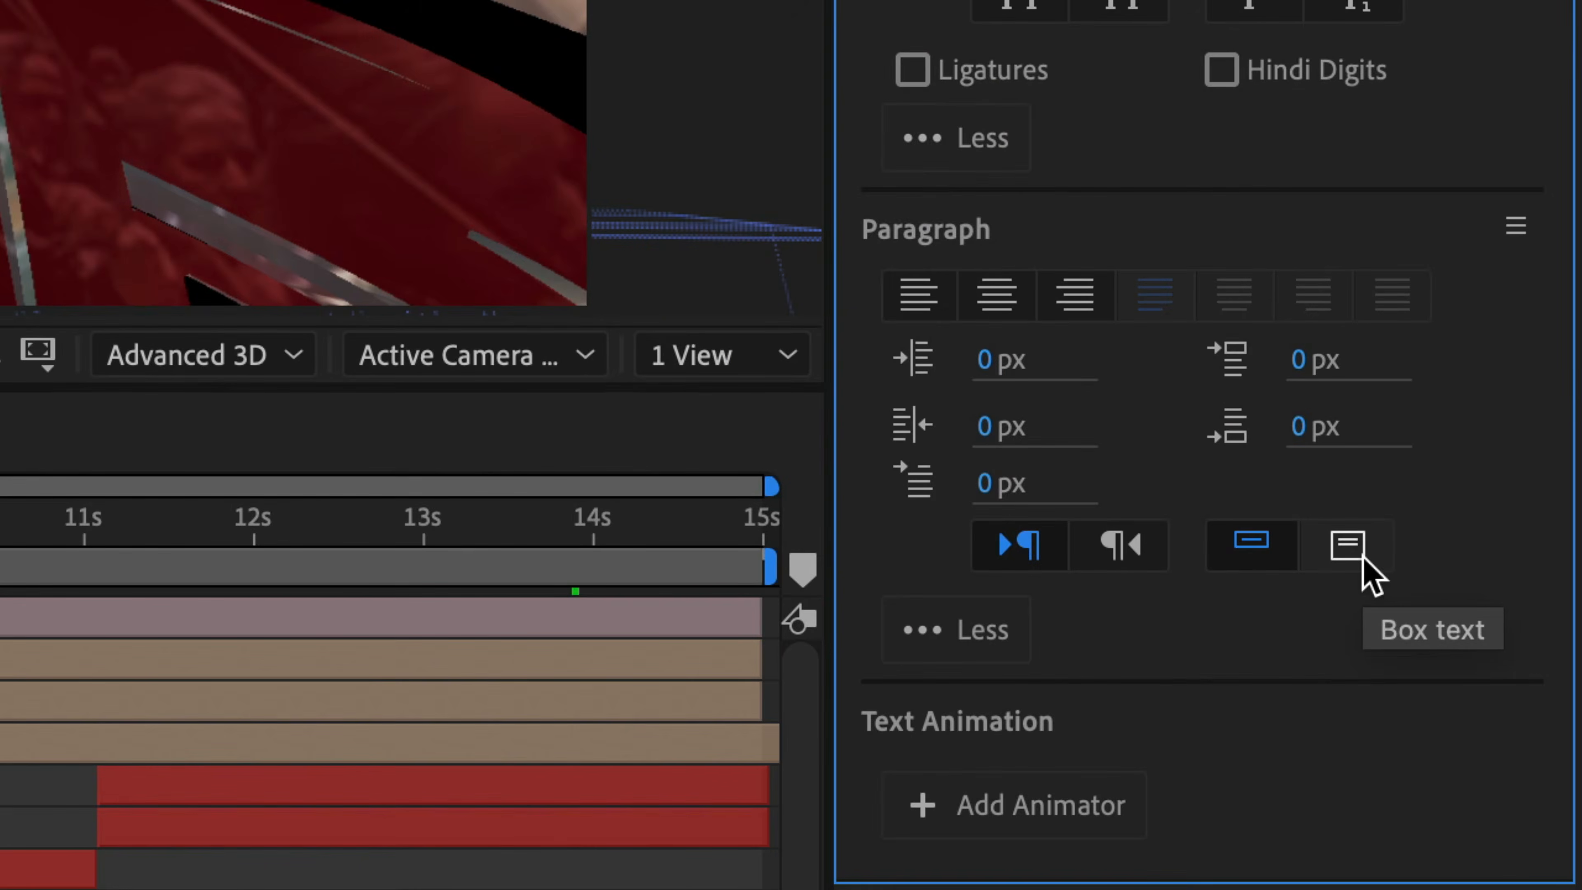
left_click(1363, 555)
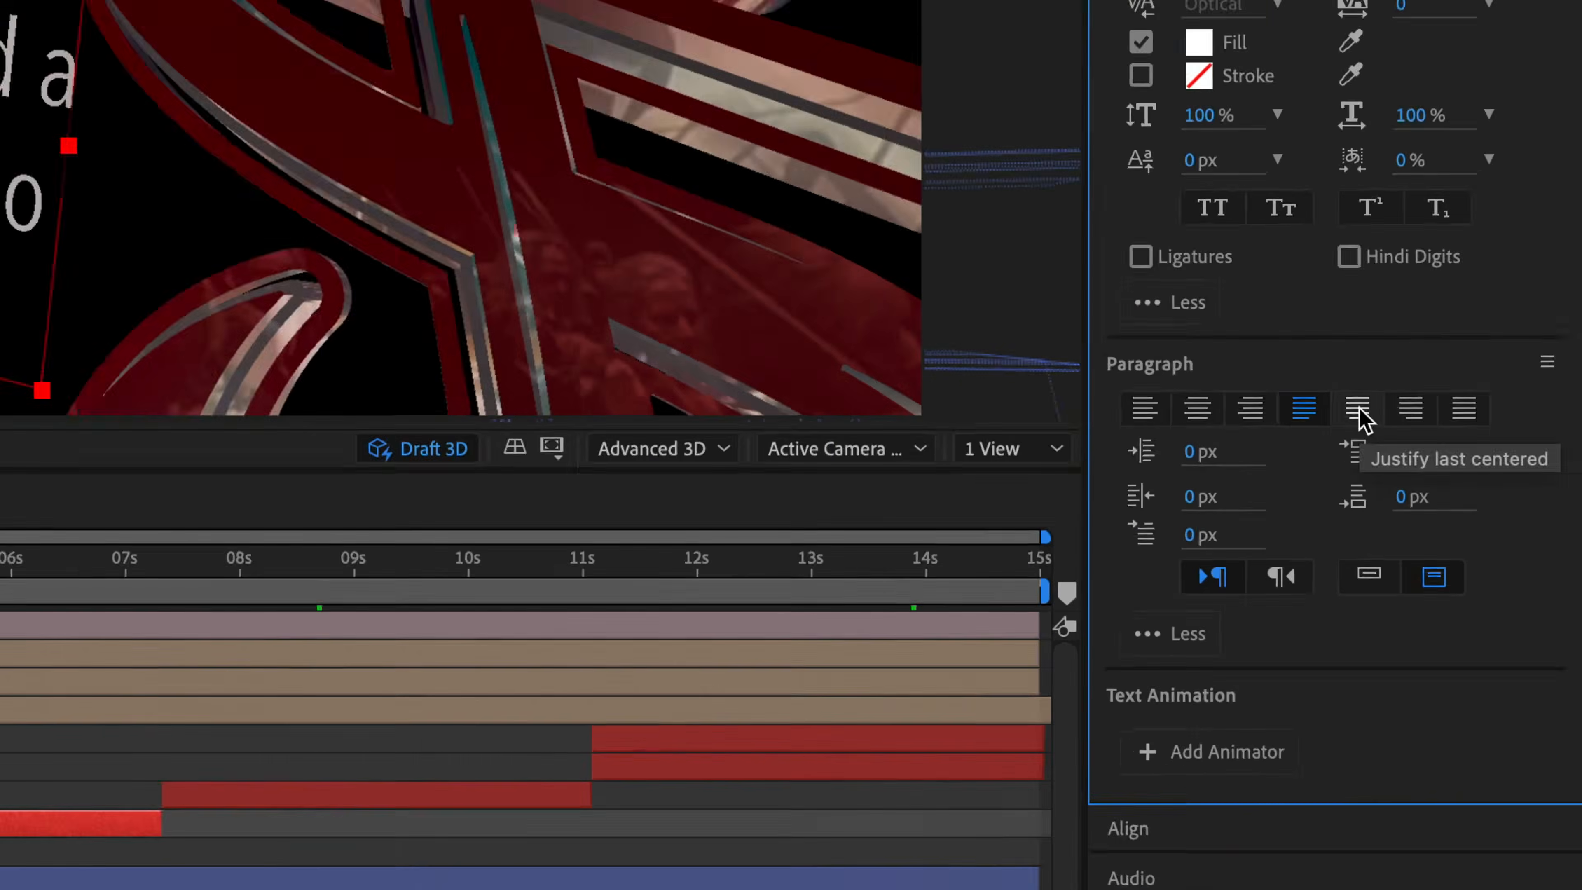
Step: Set the paragraph alignment to justify with the last line aligned left
left_click(1232, 294)
left_click(1481, 486)
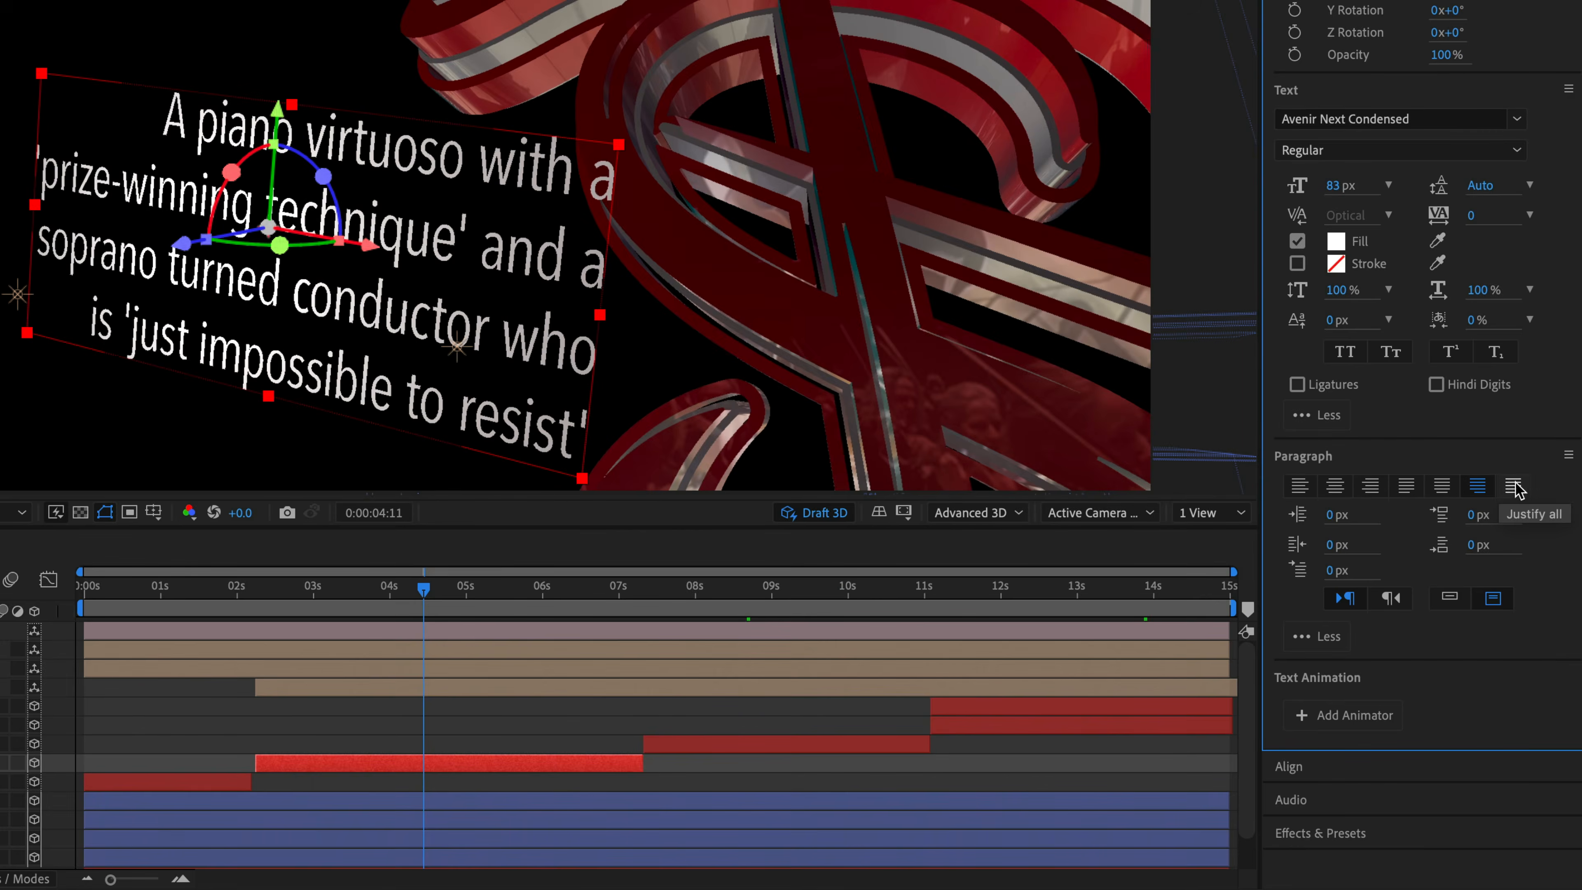
left_click(1513, 485)
left_click(1442, 485)
left_click(1406, 489)
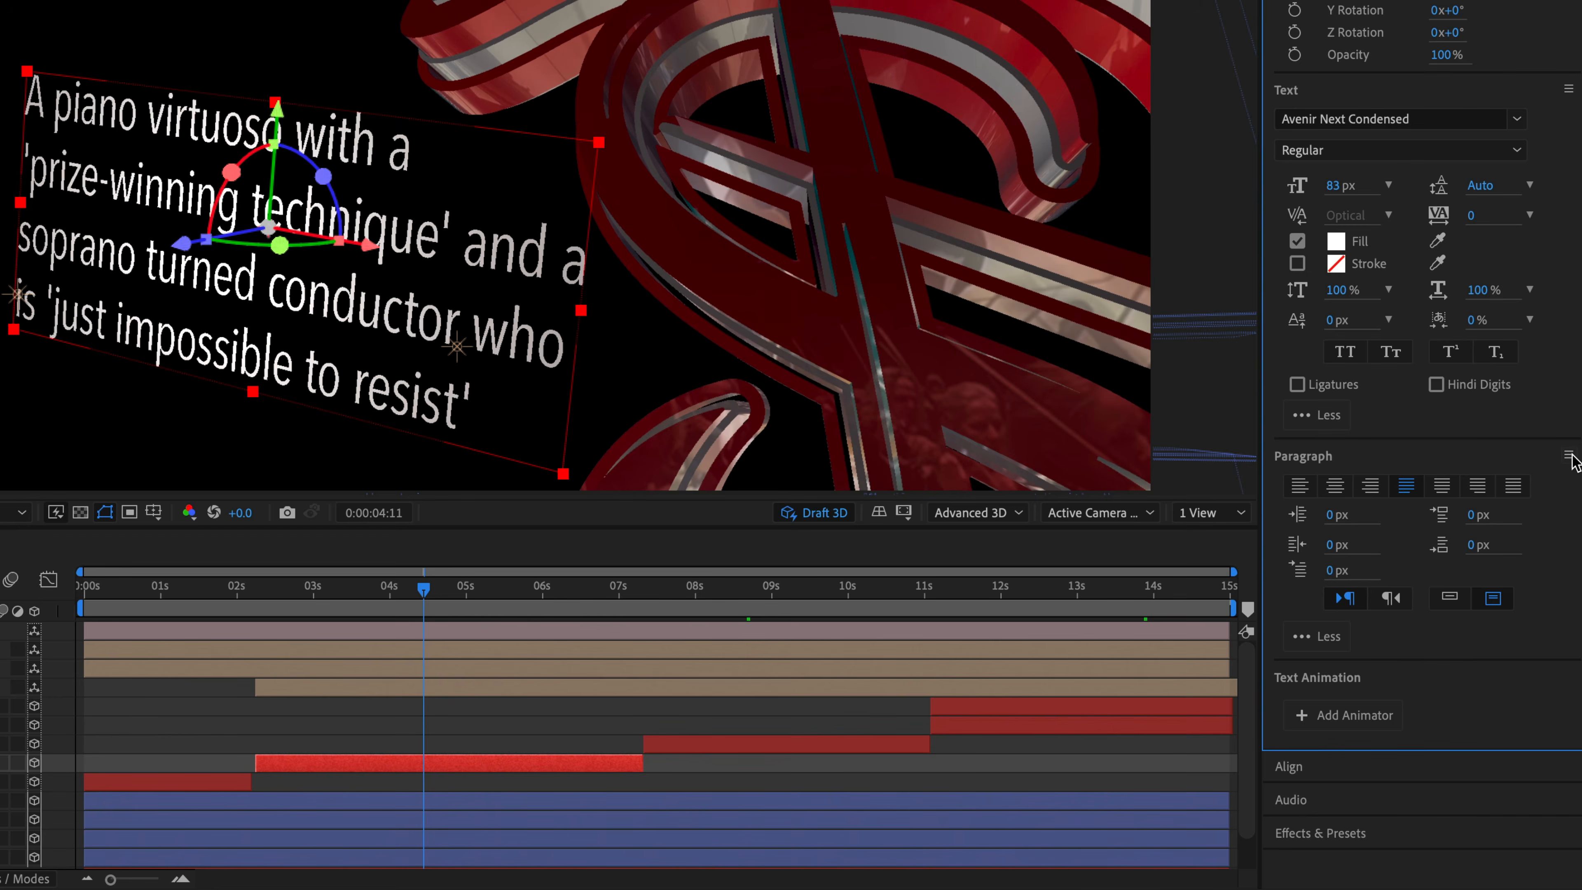
Step: Switch the paragraph to Adobe Every-line Composer and enable Roman Hanging Punctuation
left_click(1568, 456)
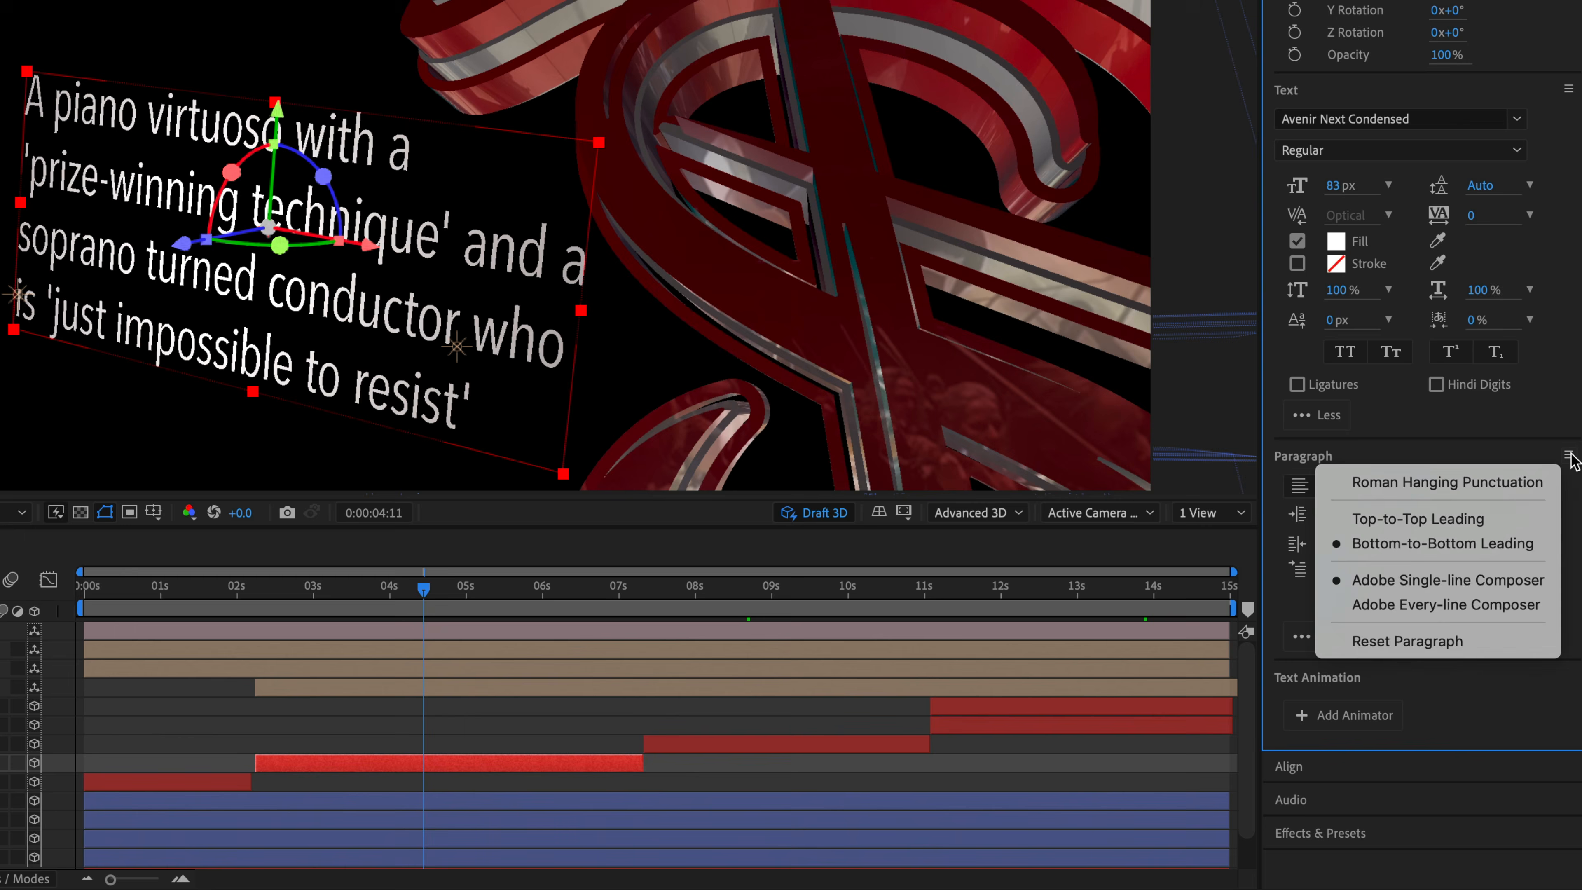
left_click(1544, 605)
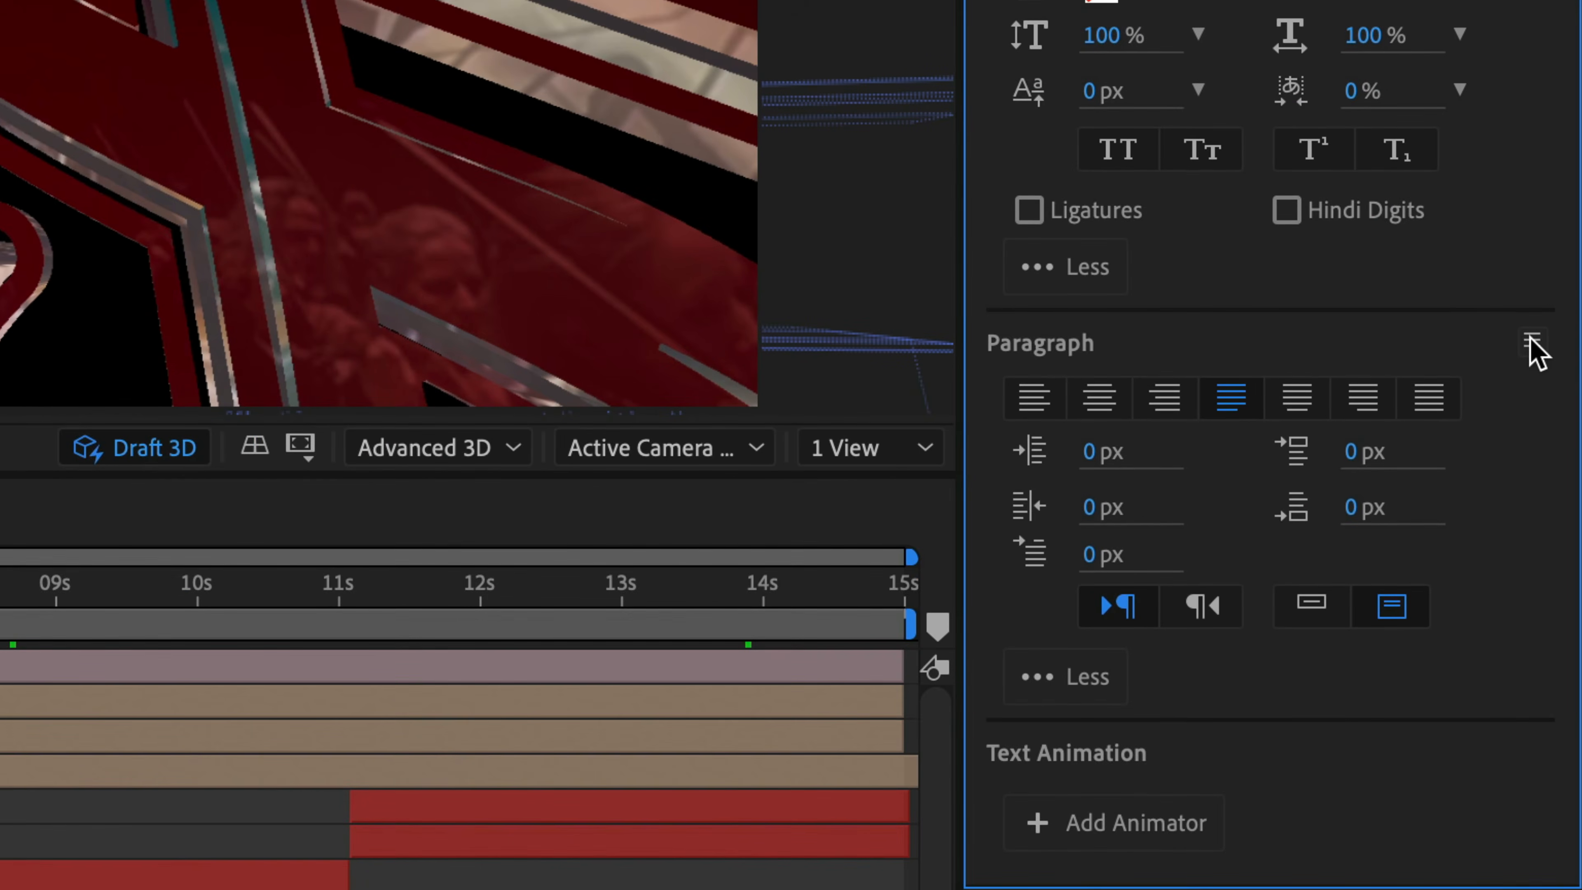
left_click(1530, 346)
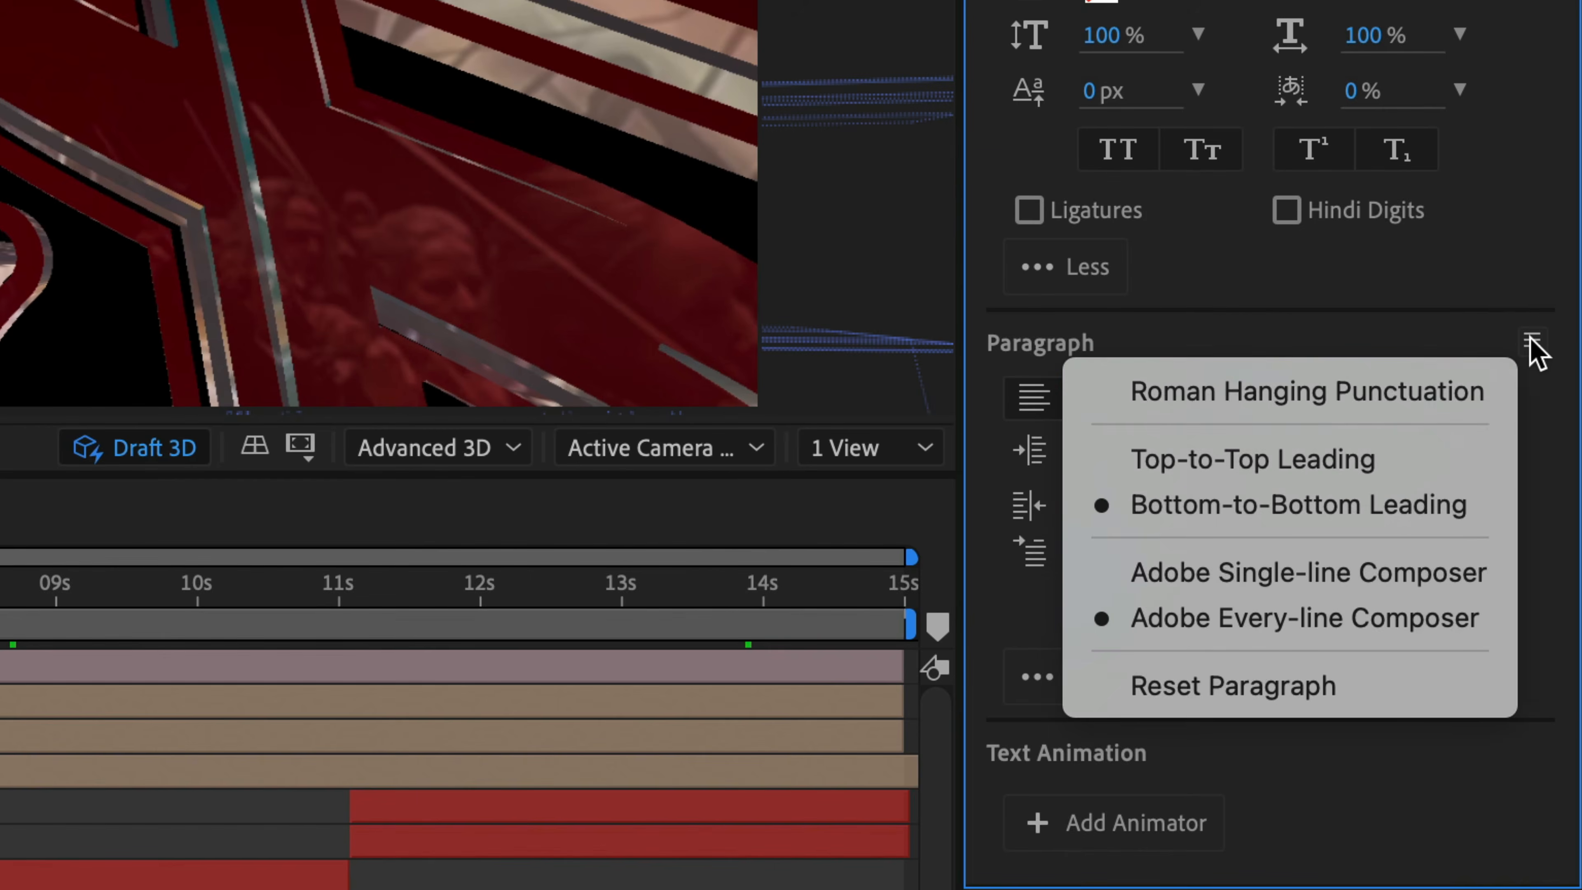
left_click(1366, 392)
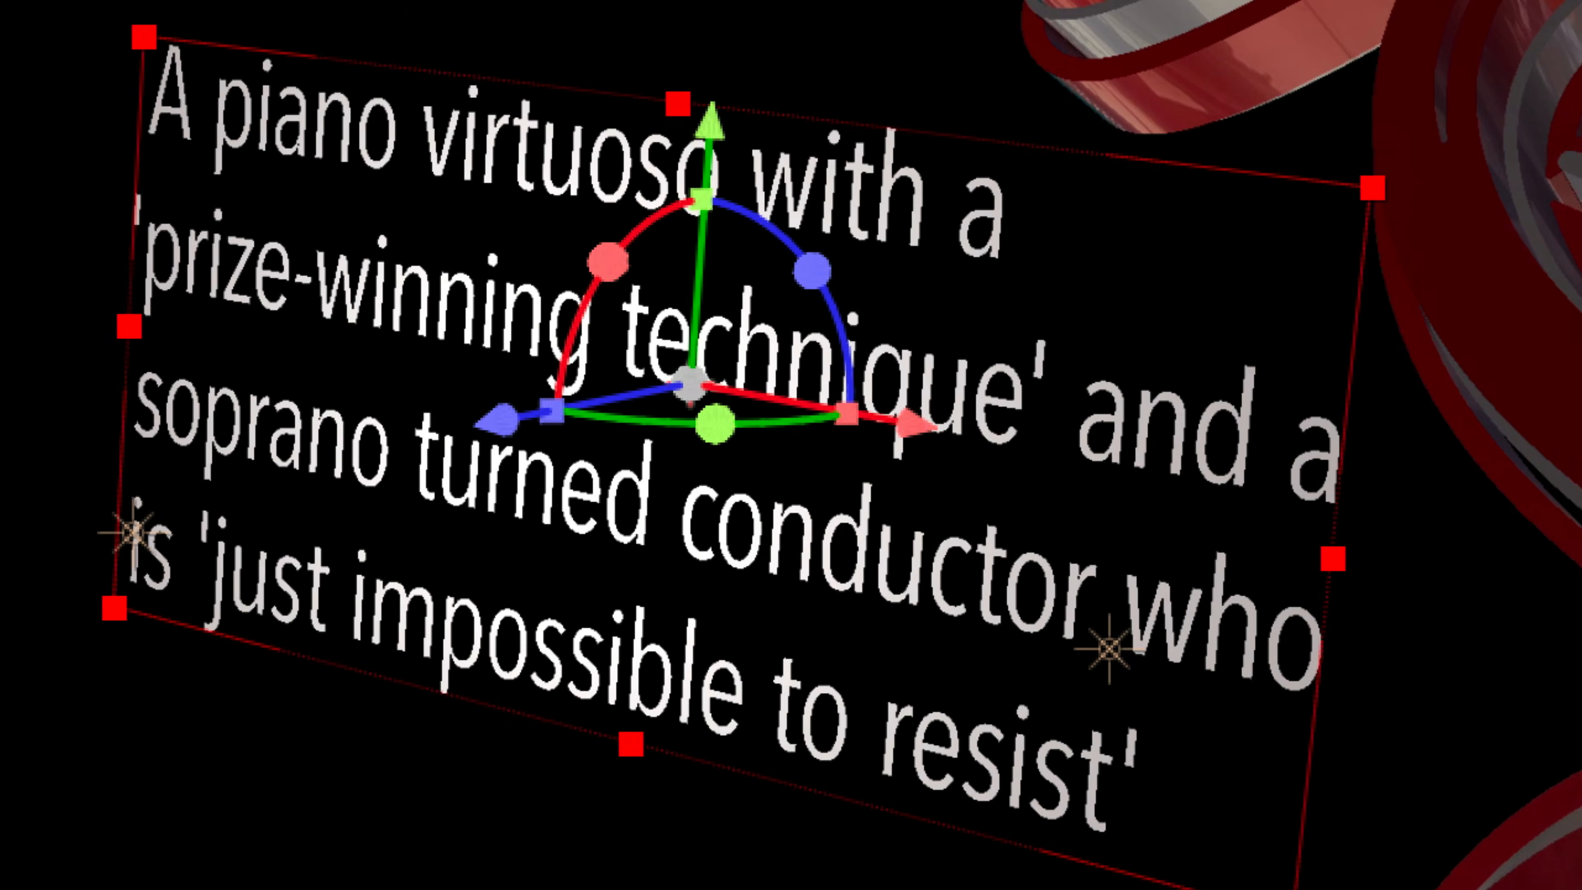
Step: Replace the dash before each of the four concert dates in the Concerts text layer with a bullet point
key("F2")
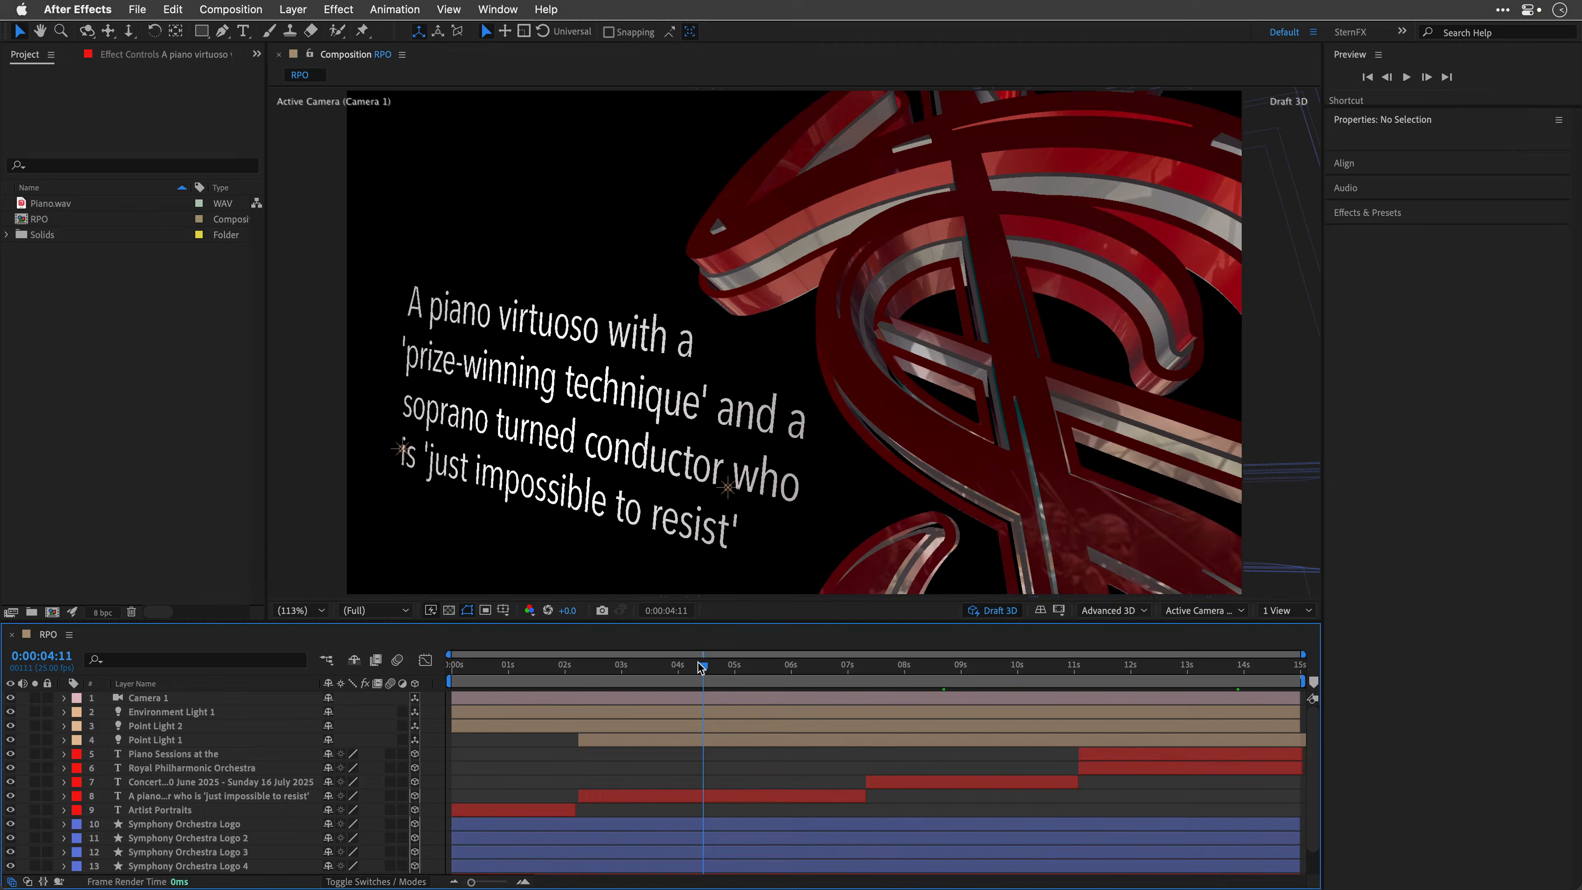
left_click_drag(701, 668, 991, 666)
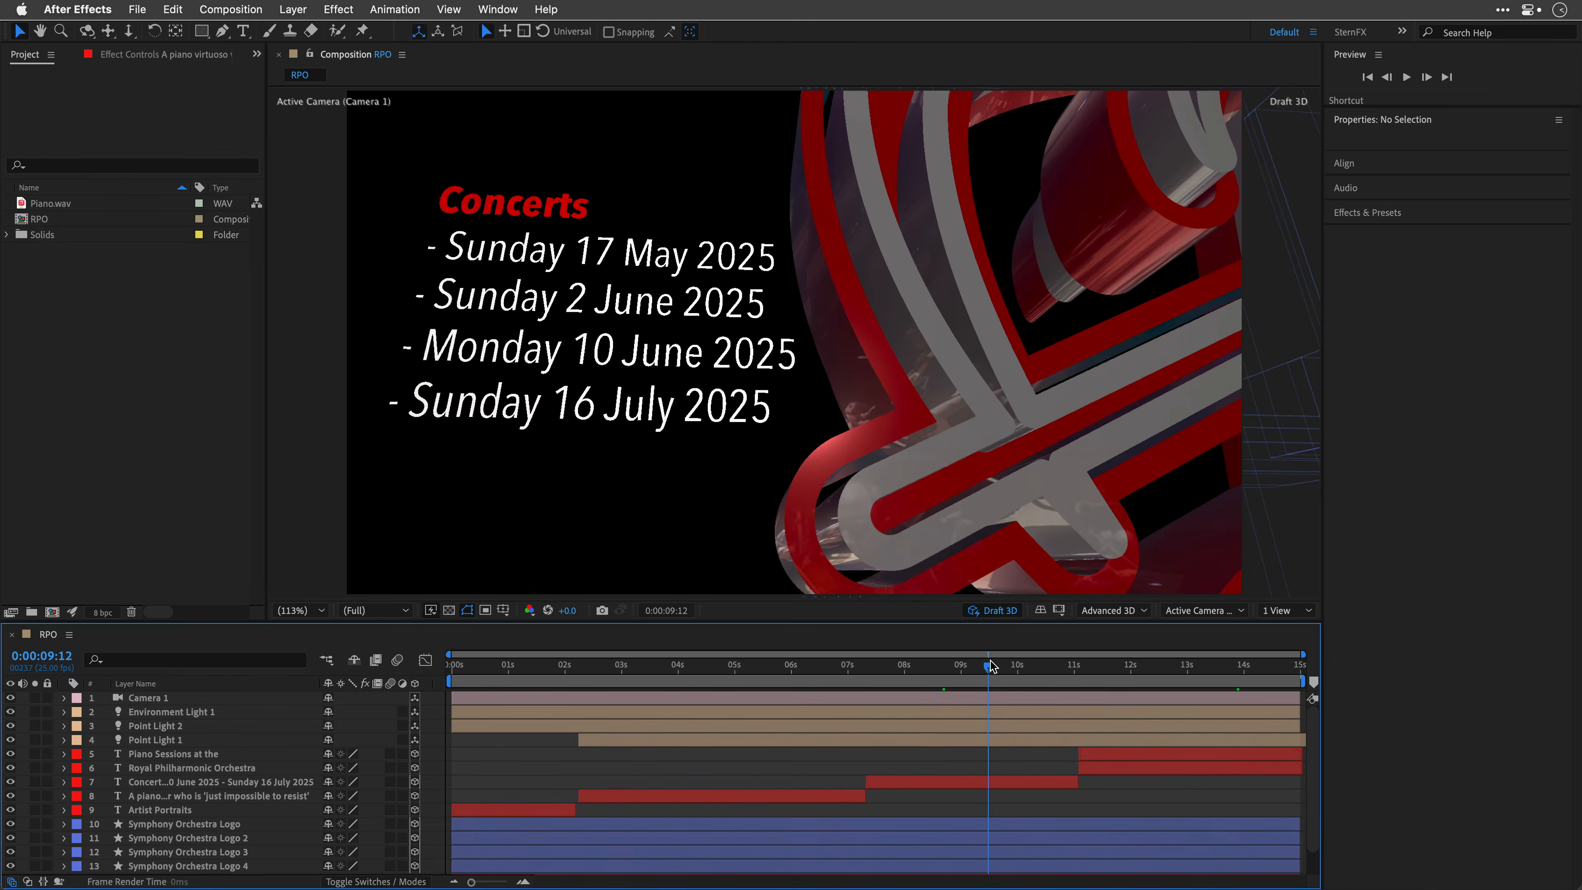
left_click(931, 781)
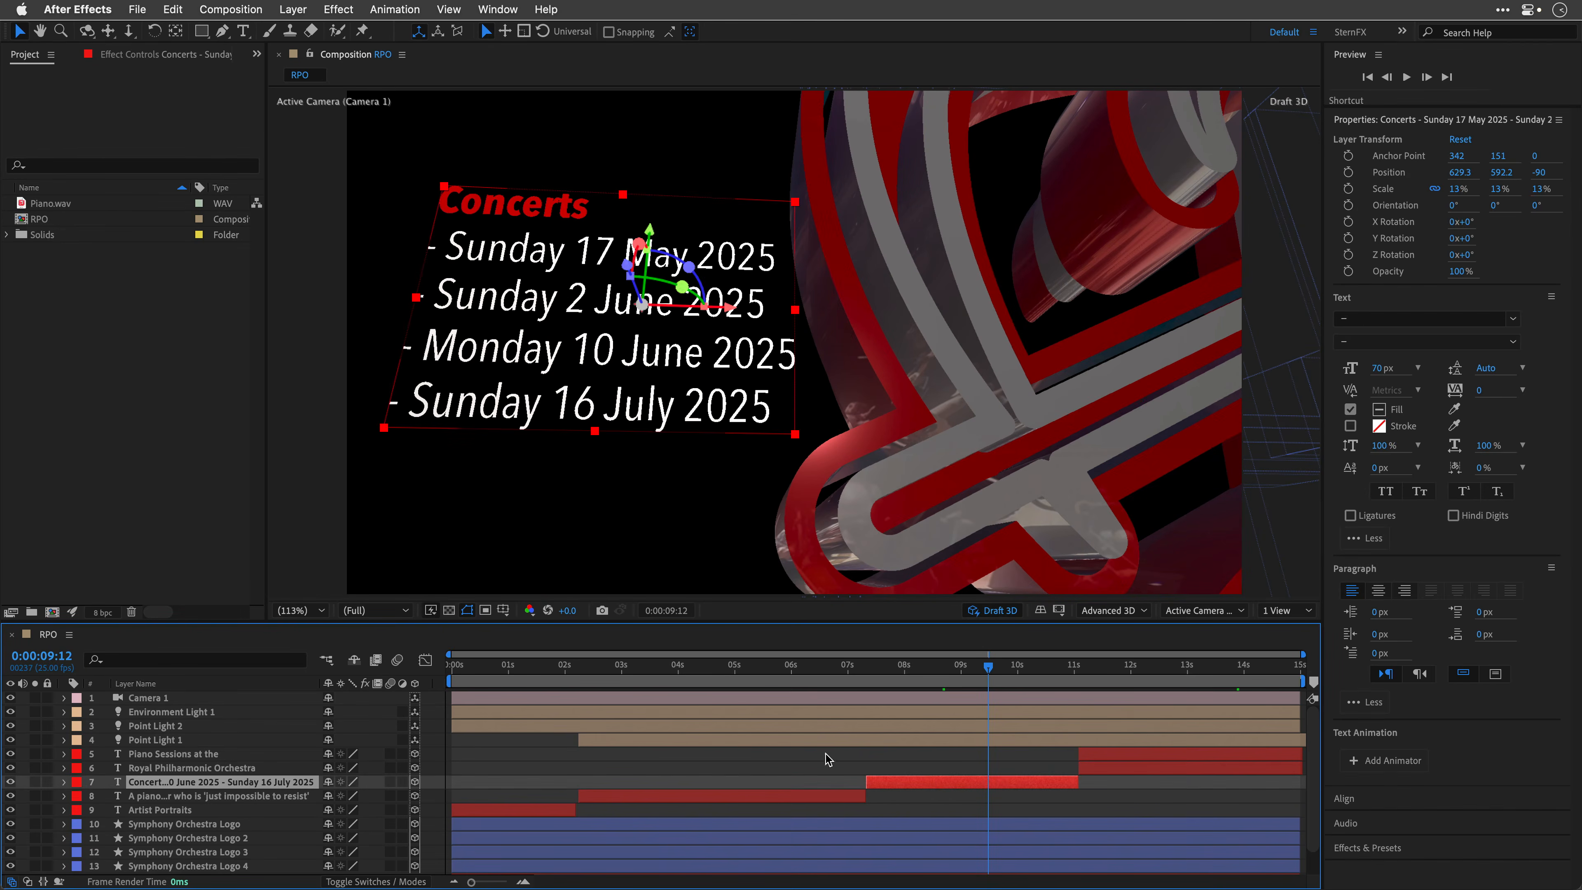
double_click(449, 232)
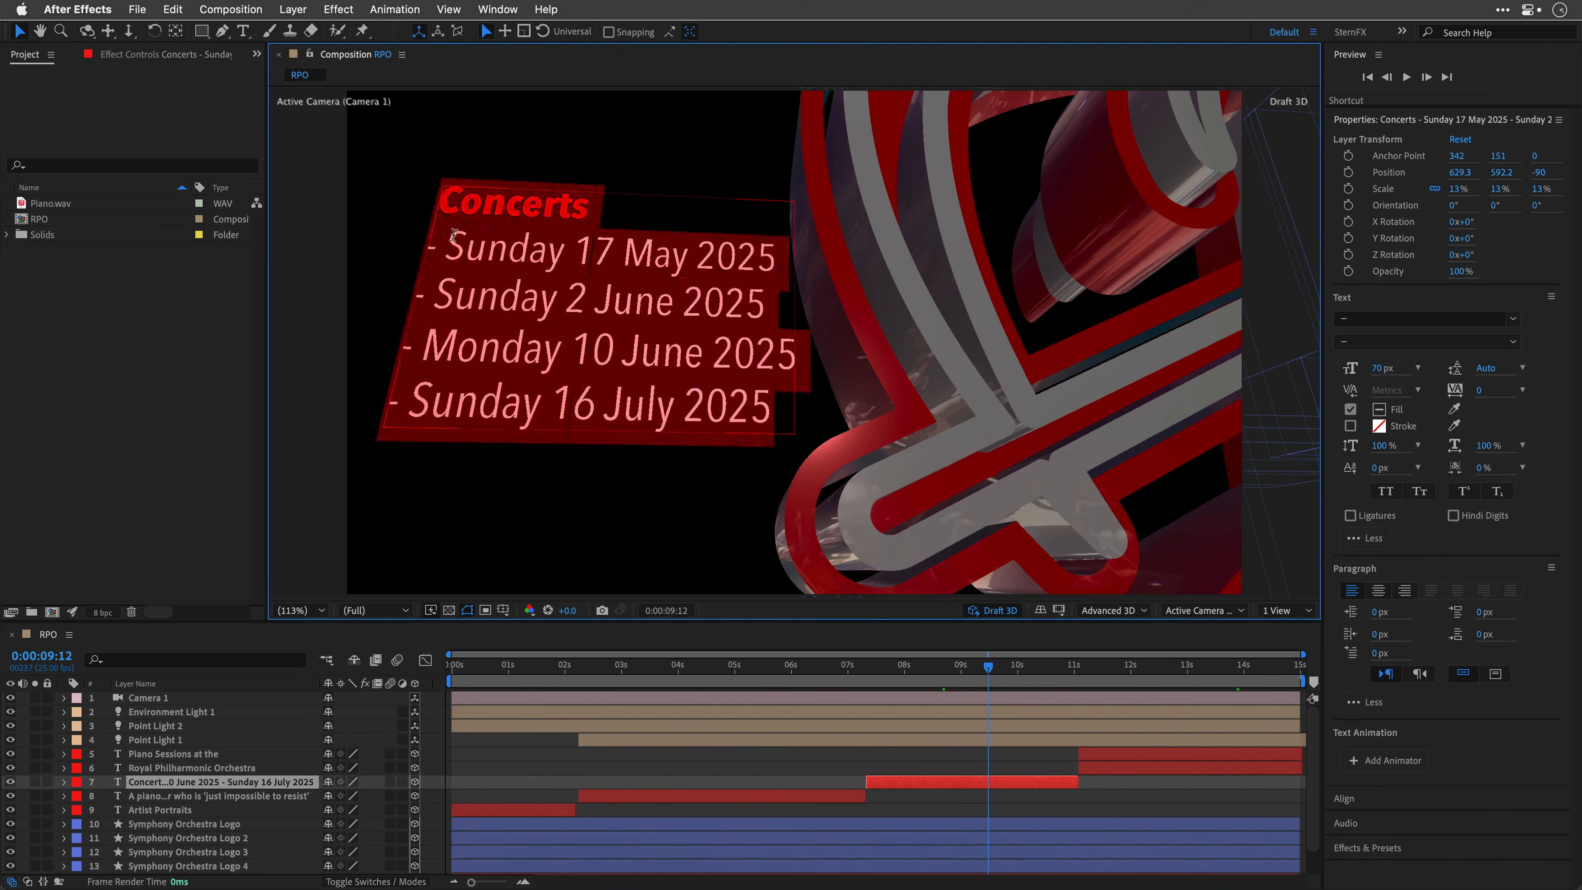
left_click_drag(434, 250, 425, 247)
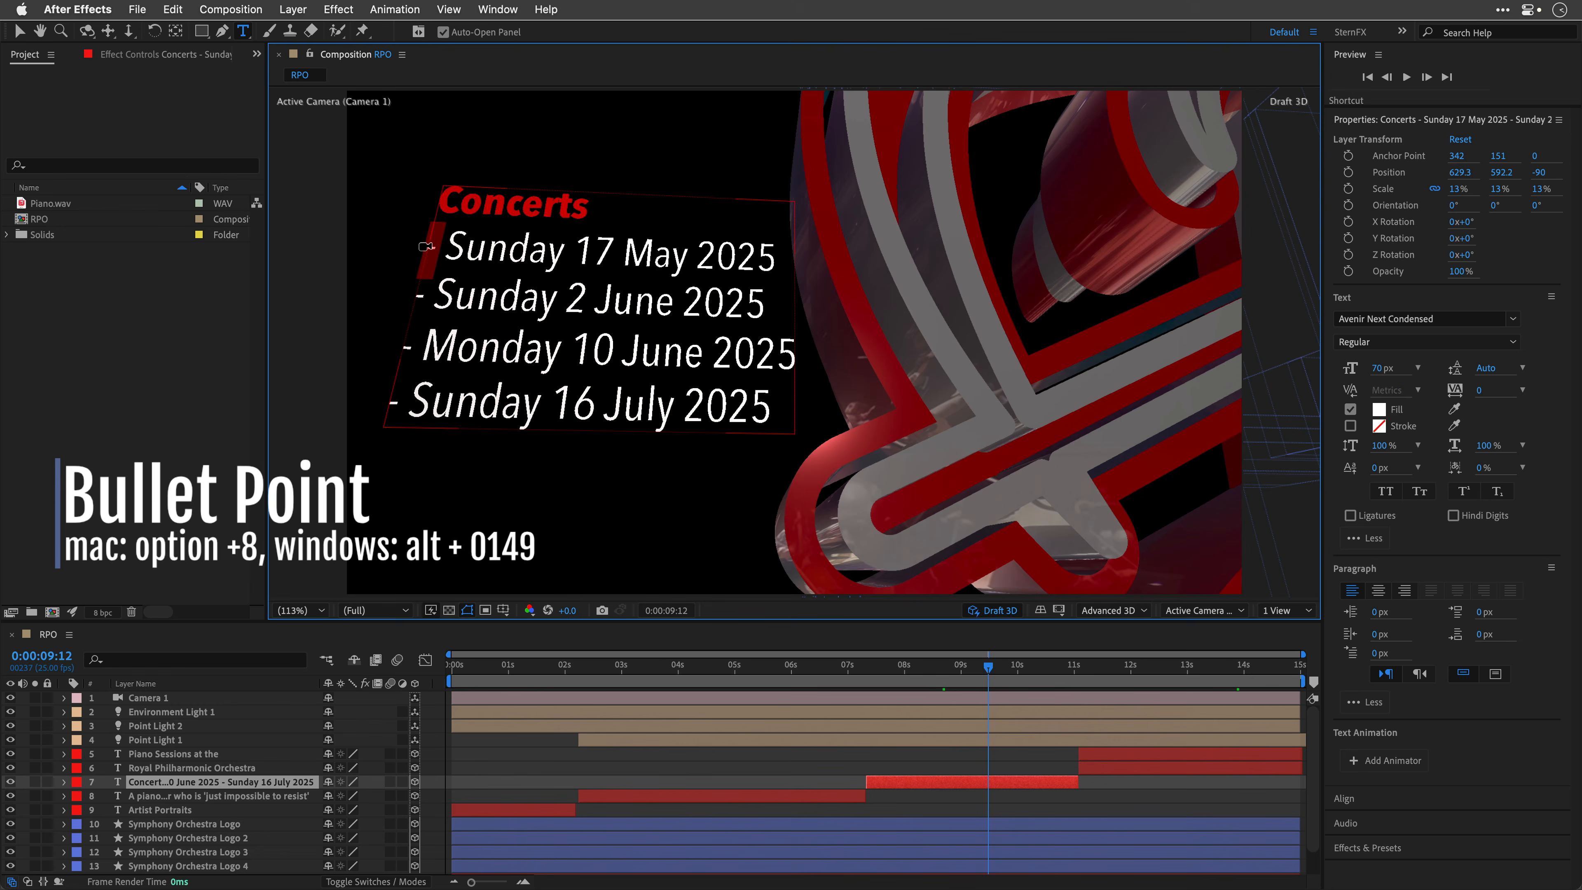
type("•")
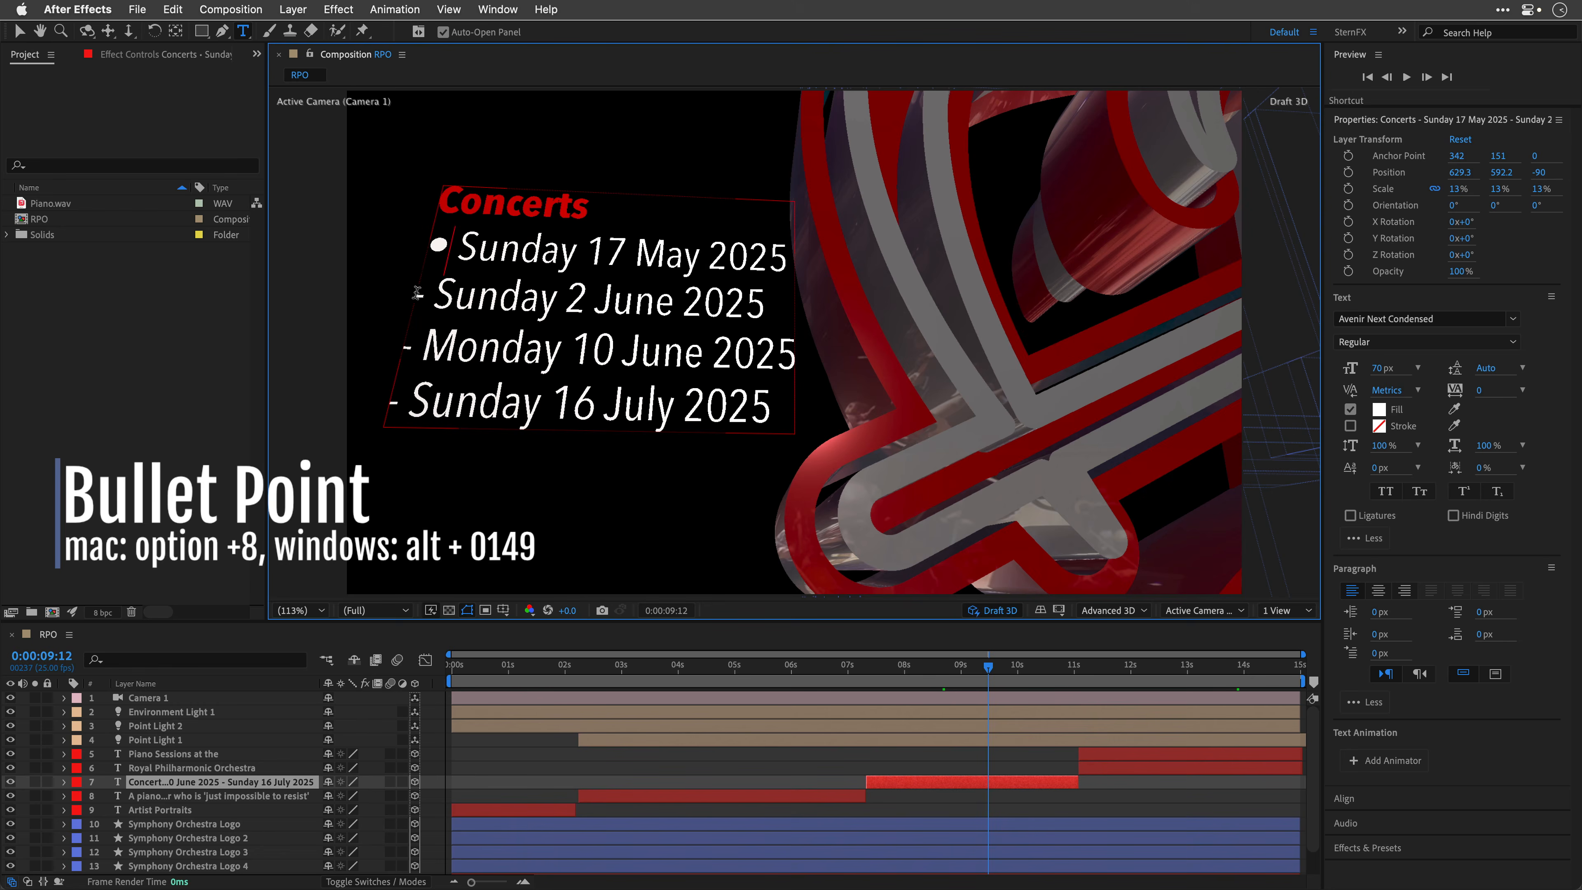
left_click_drag(423, 294, 396, 345)
type("•")
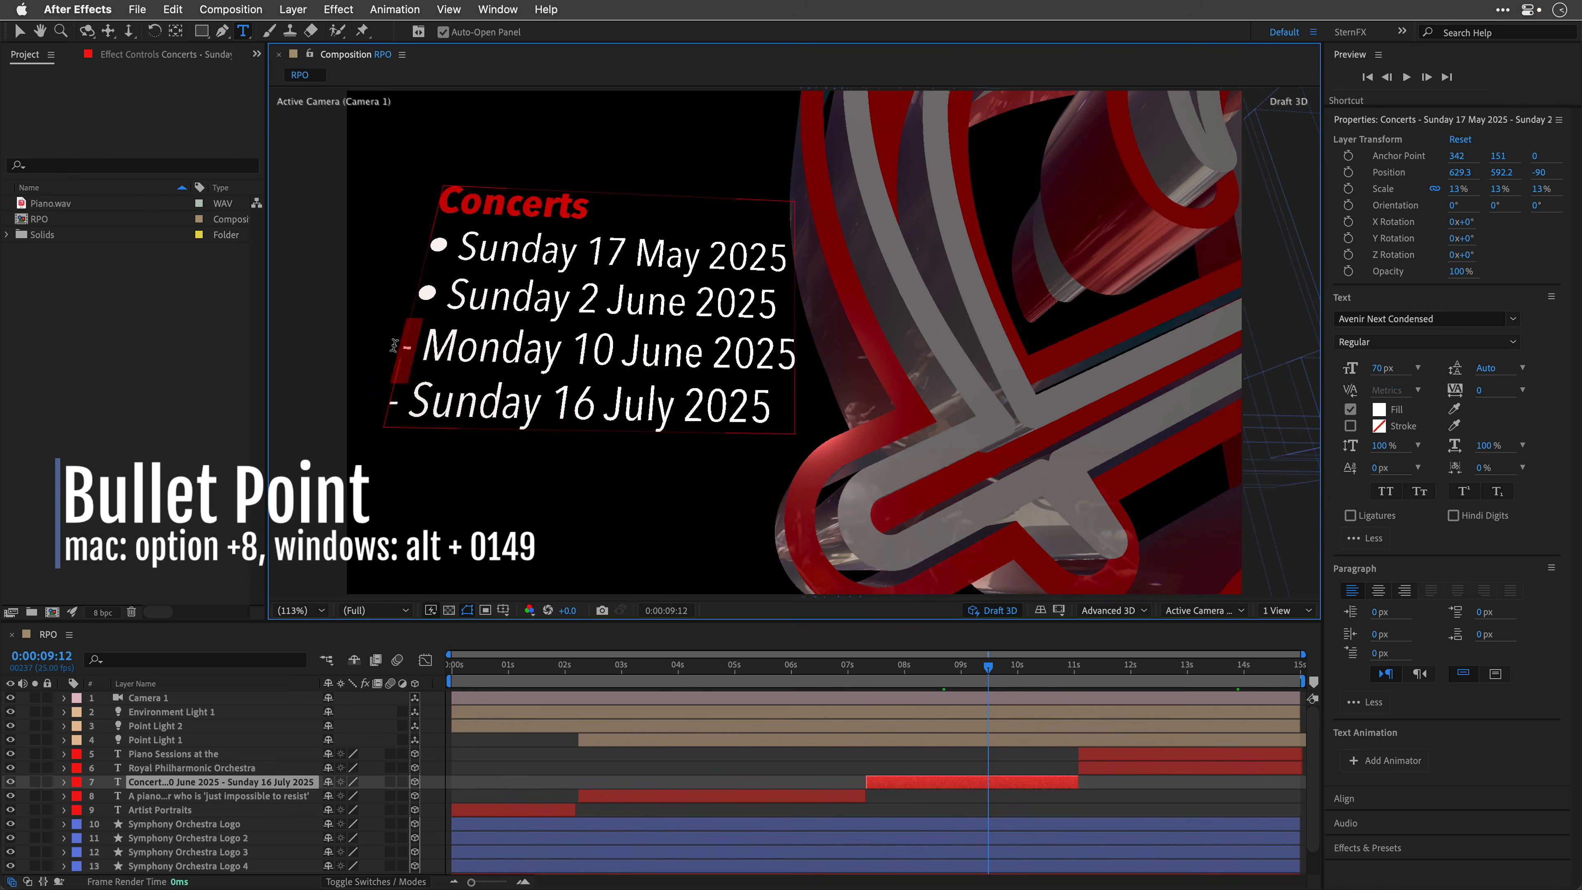
type("•")
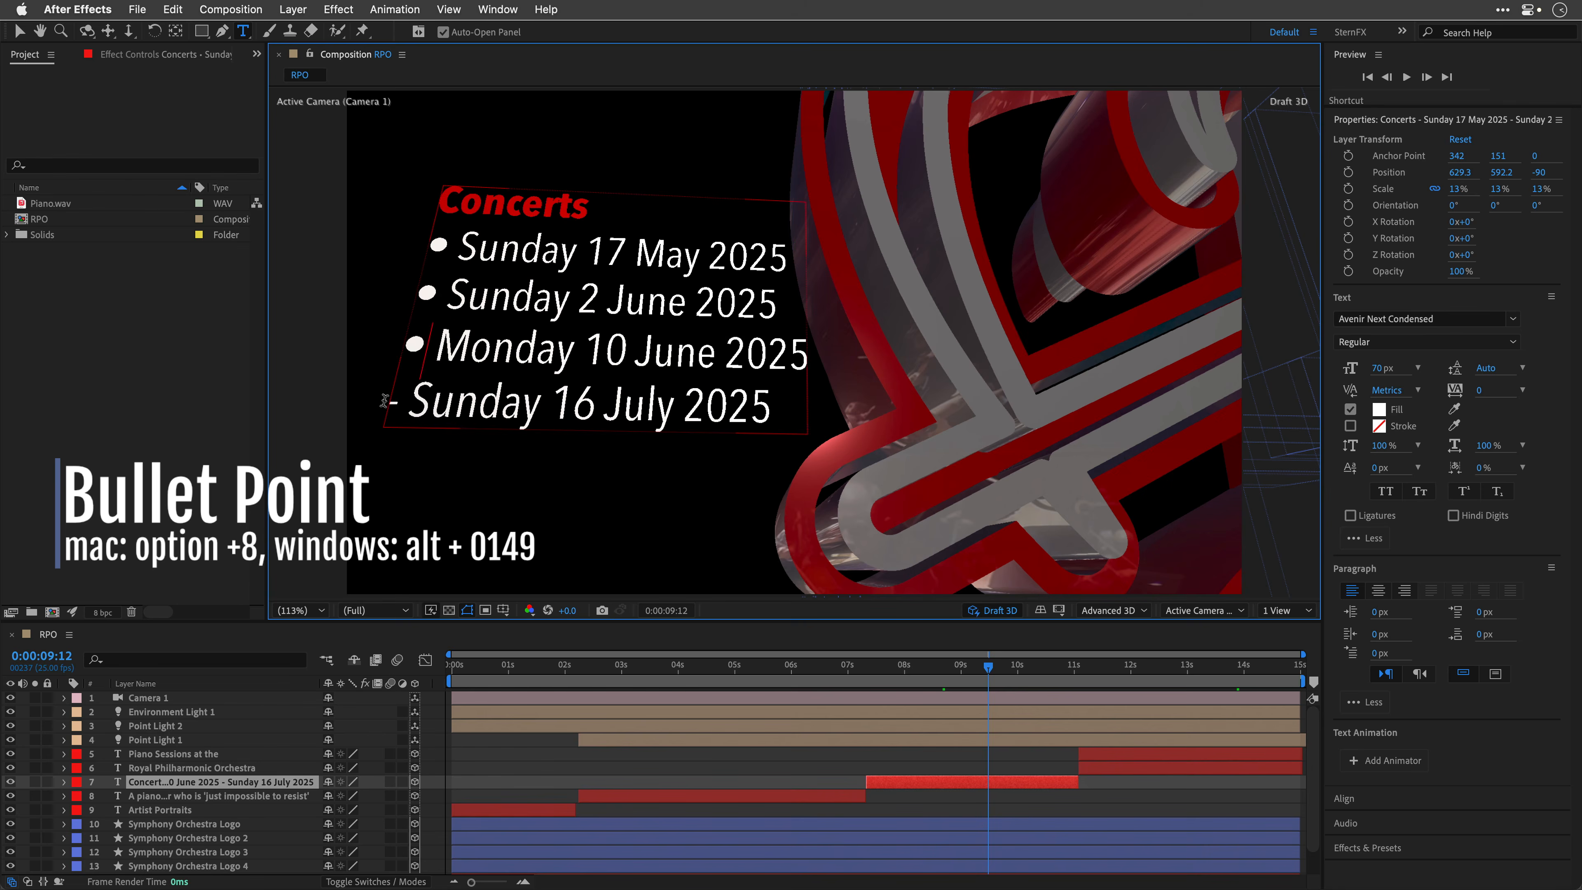
left_click_drag(401, 401, 372, 401)
type("•")
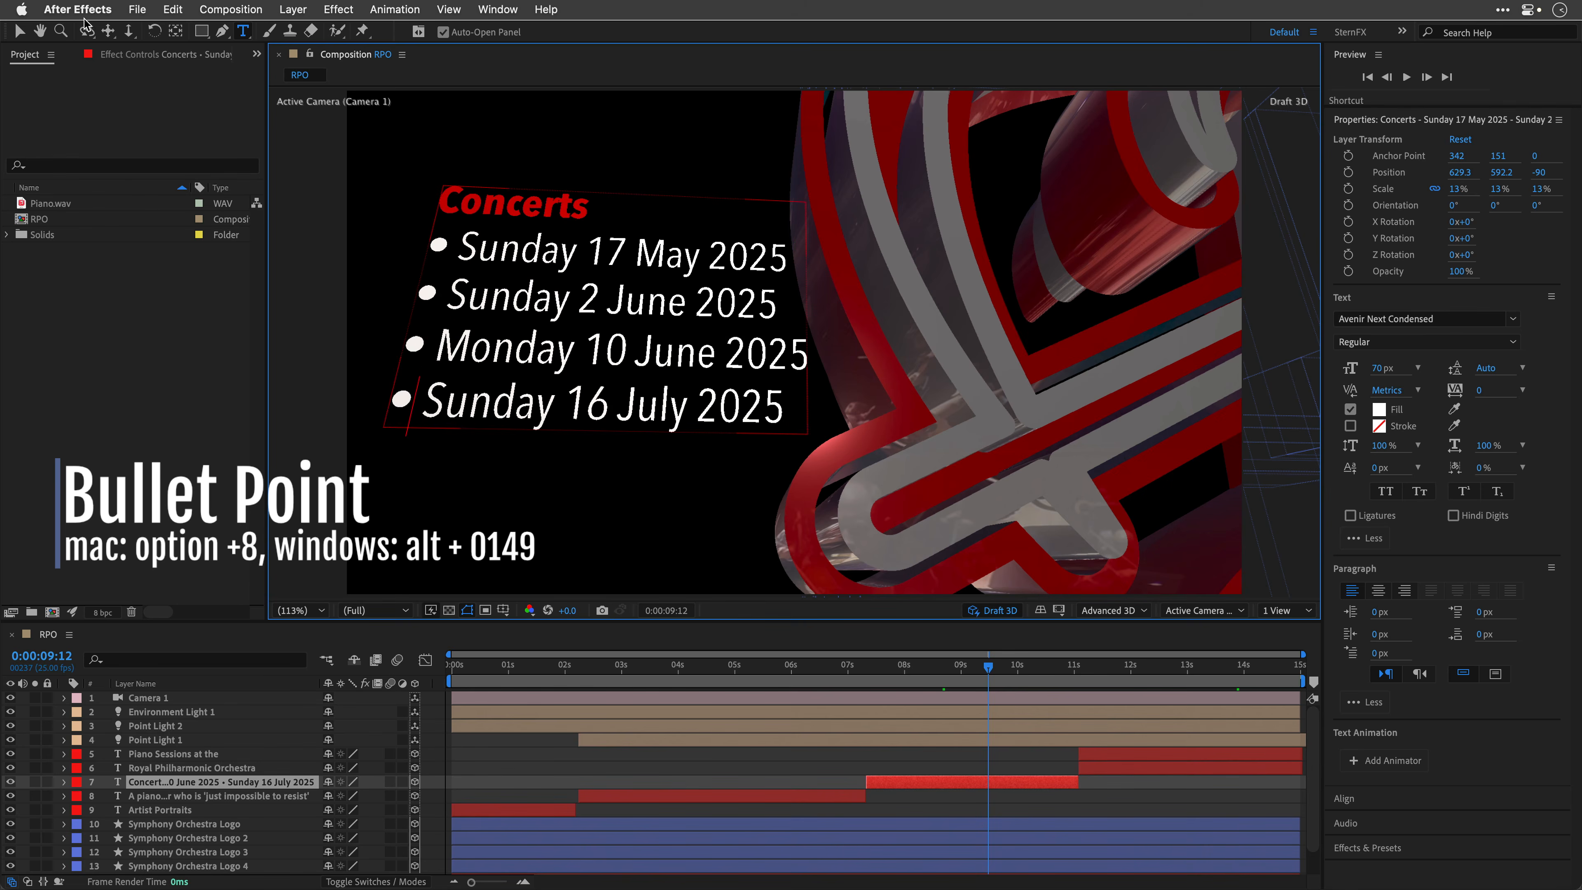
left_click(19, 32)
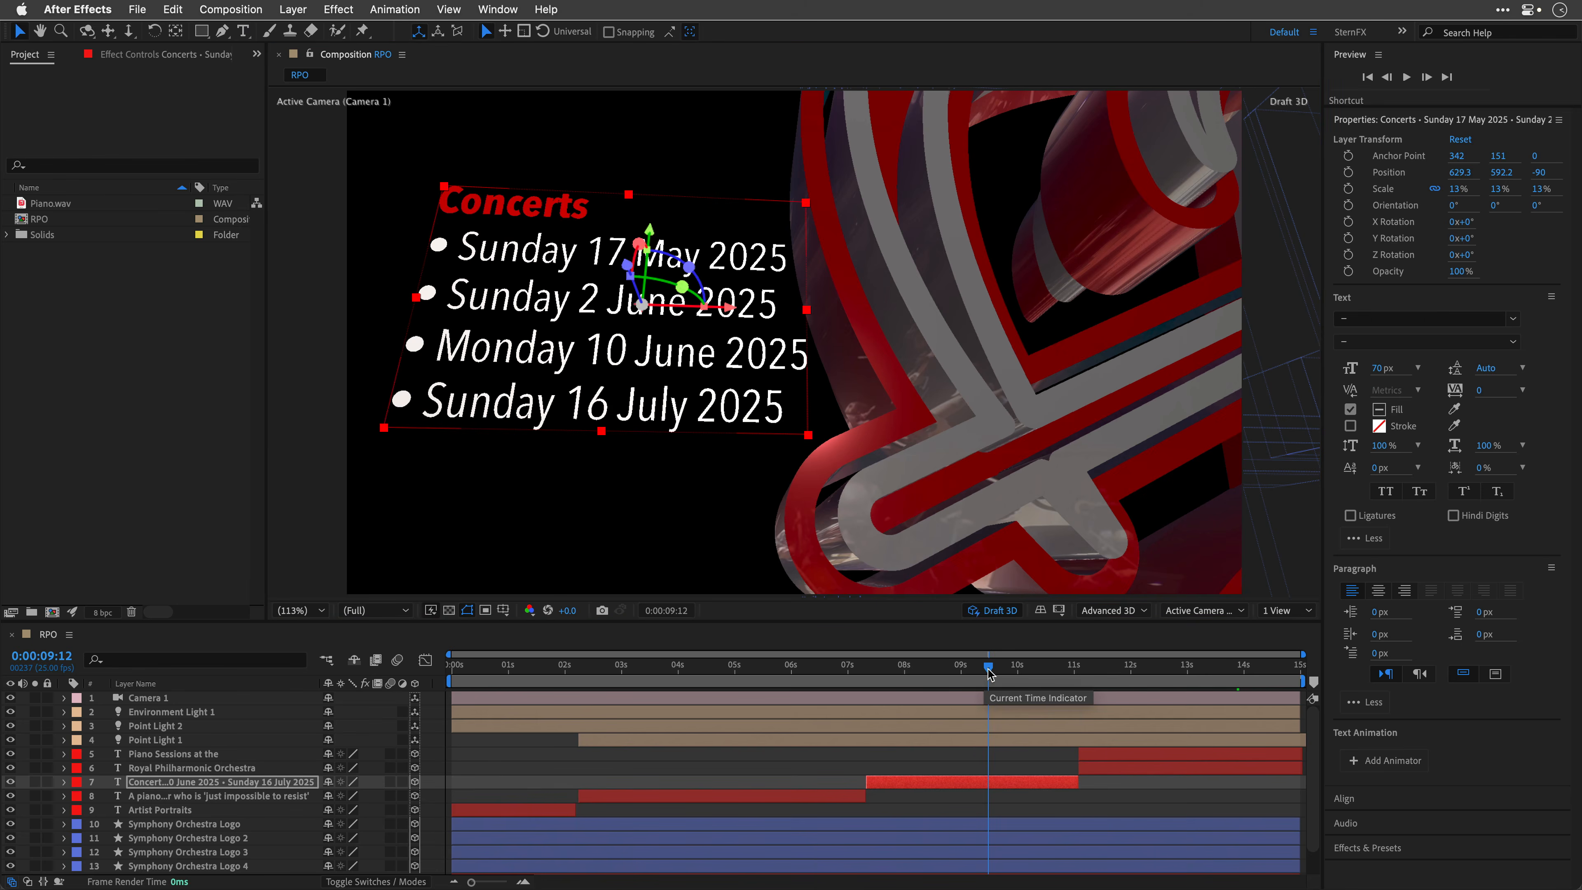
Step: Apply the Slide In By Line animation preset to the Concerts text layer at about 7 seconds and preview it
left_click_drag(989, 668, 872, 682)
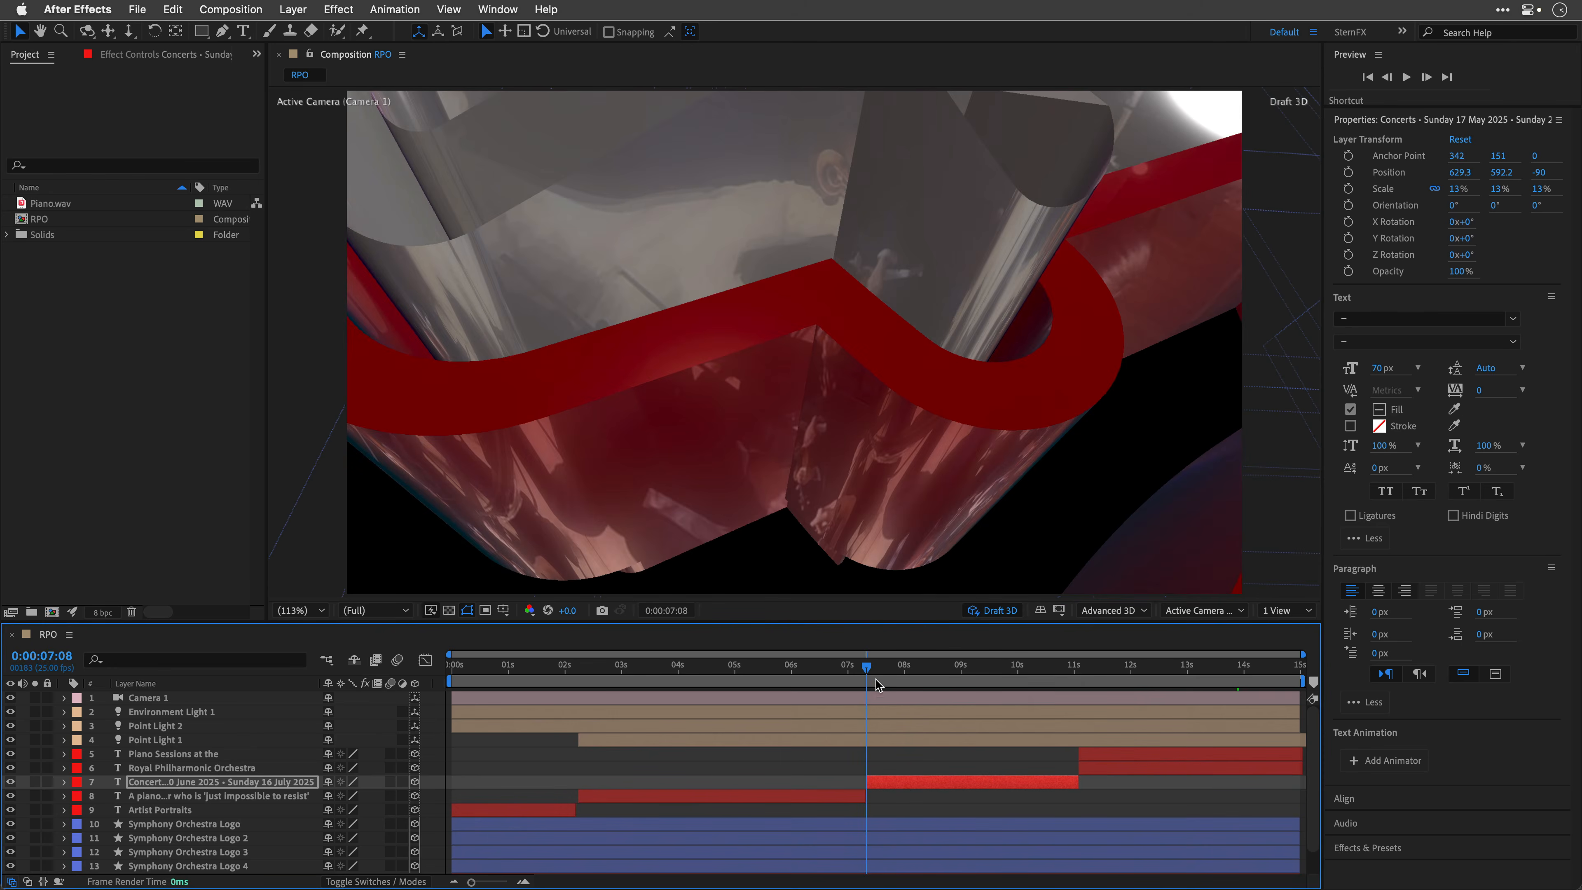
left_click(912, 784)
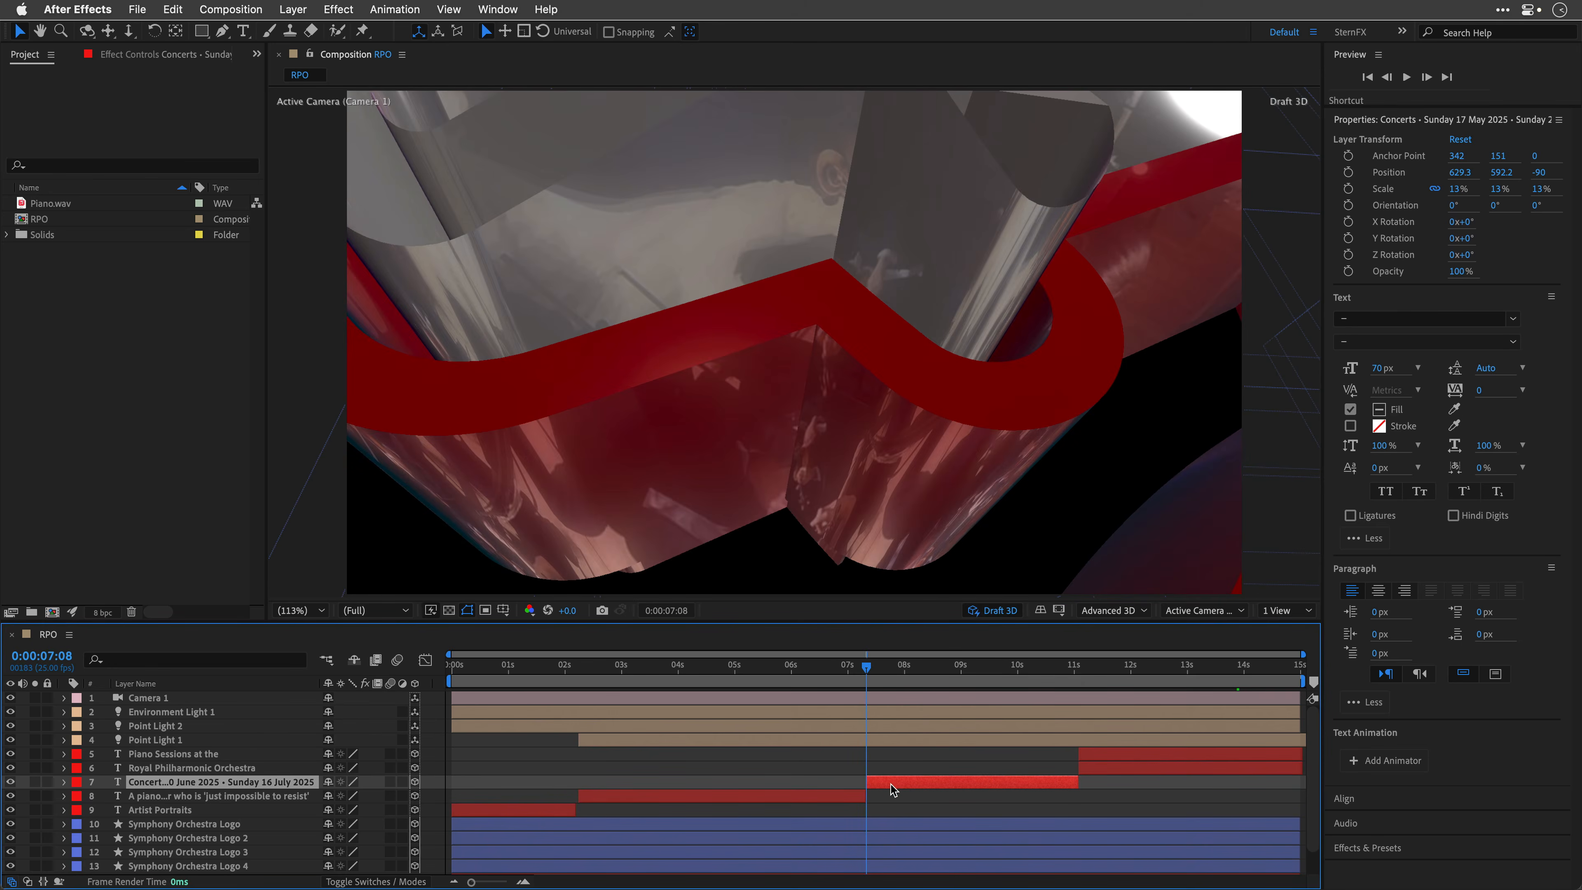
left_click(1367, 853)
left_click(1370, 868)
type("sl")
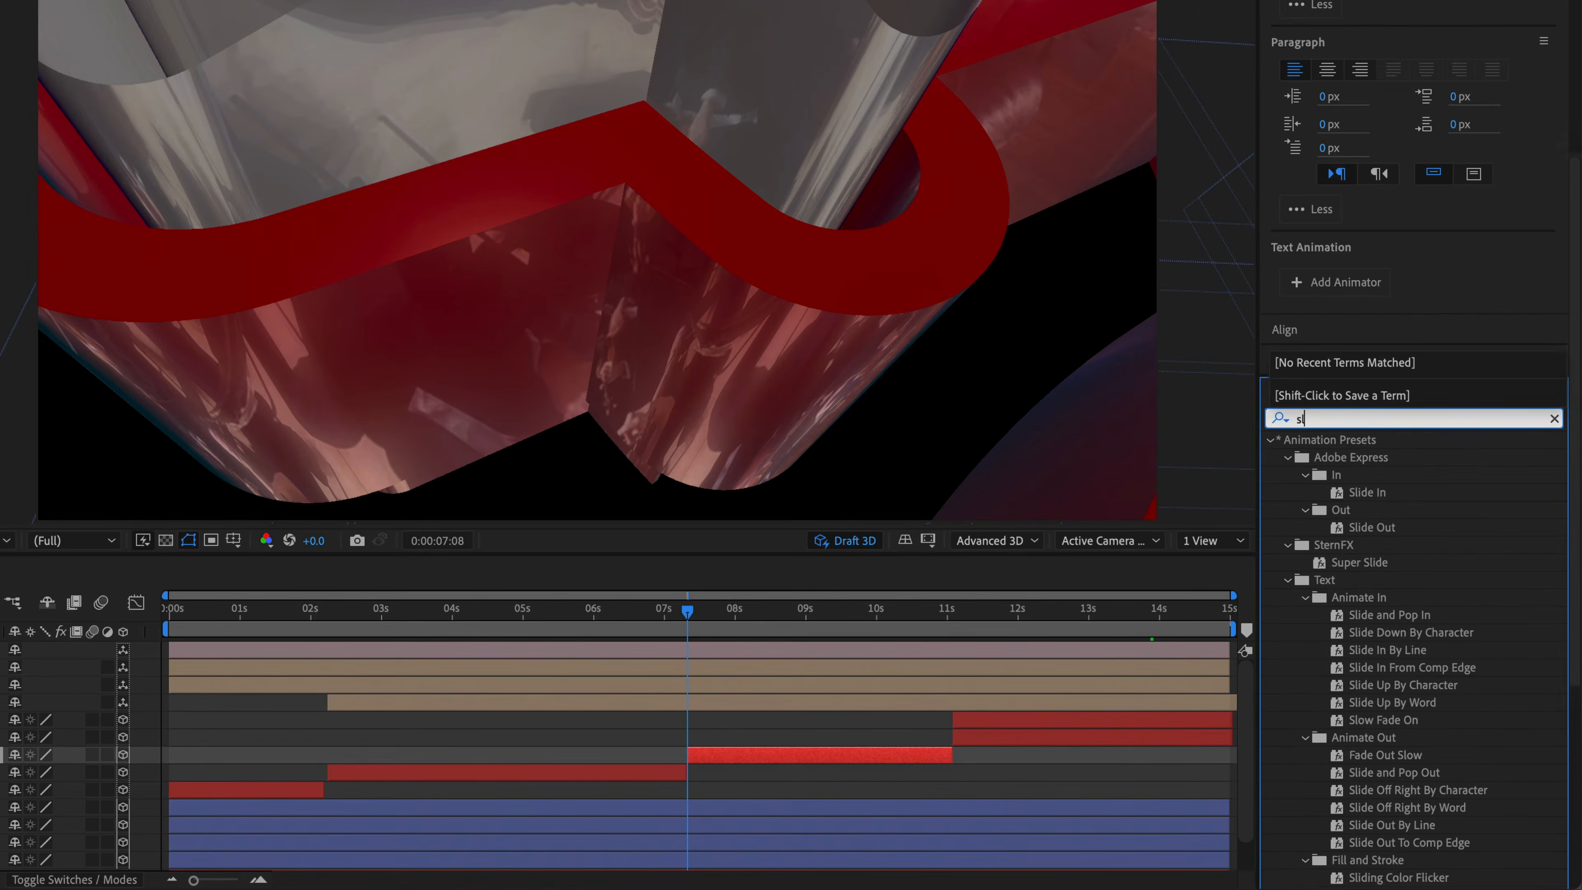
type("ide i")
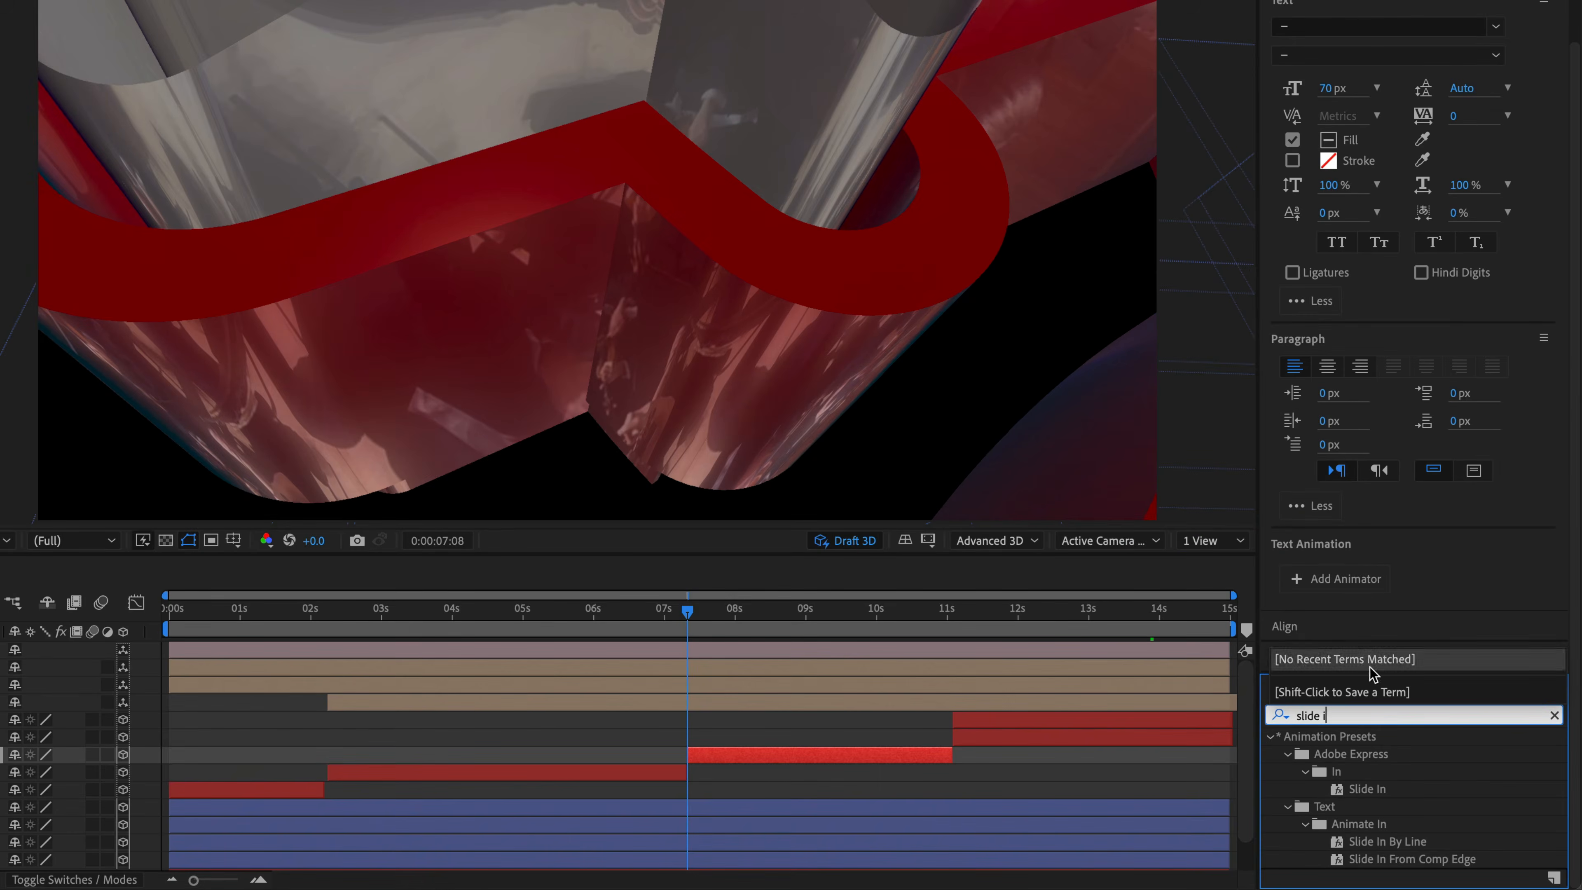
left_click(1401, 841)
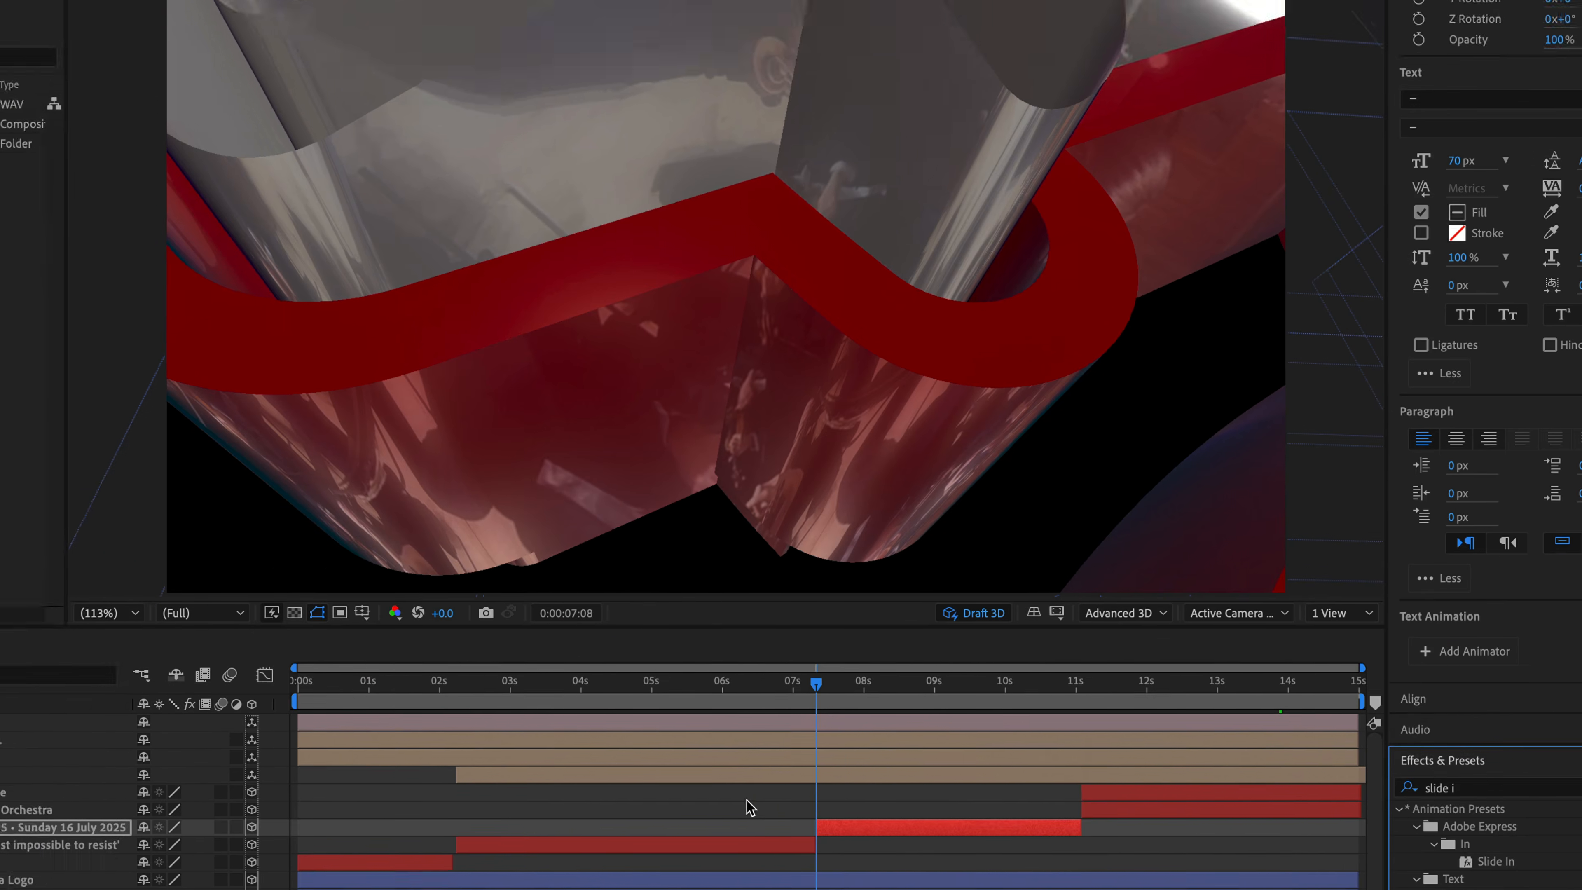
left_click(621, 733)
key("space")
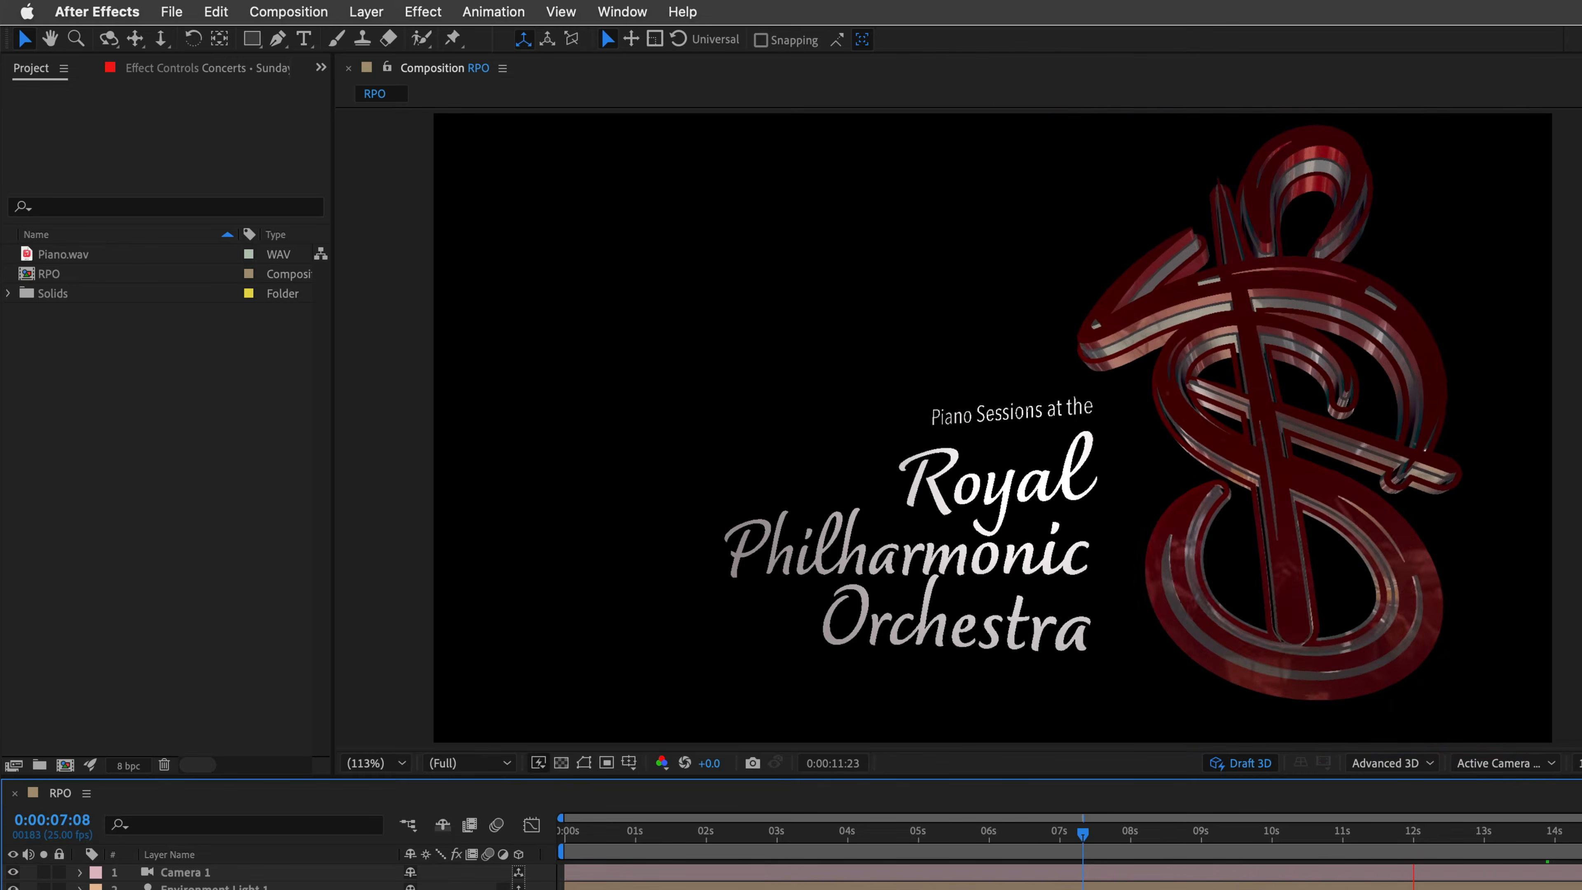
key("space")
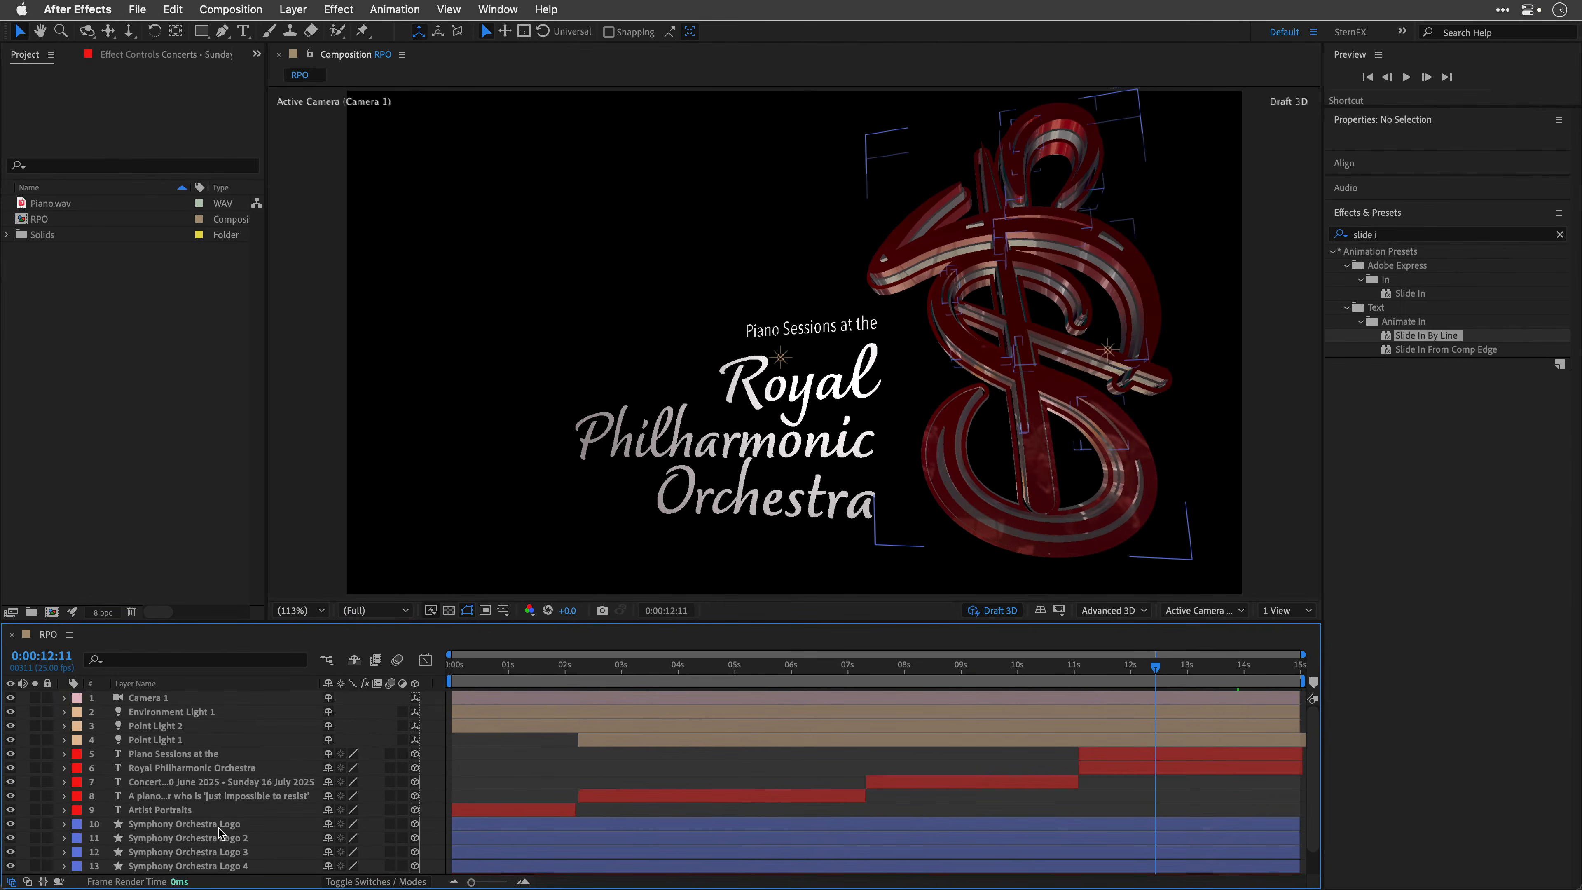
Step: Inspect the VR-performance.hdr footage layer and the Environment Light 1 light options that use it as source
scroll(218, 835, "down", 2)
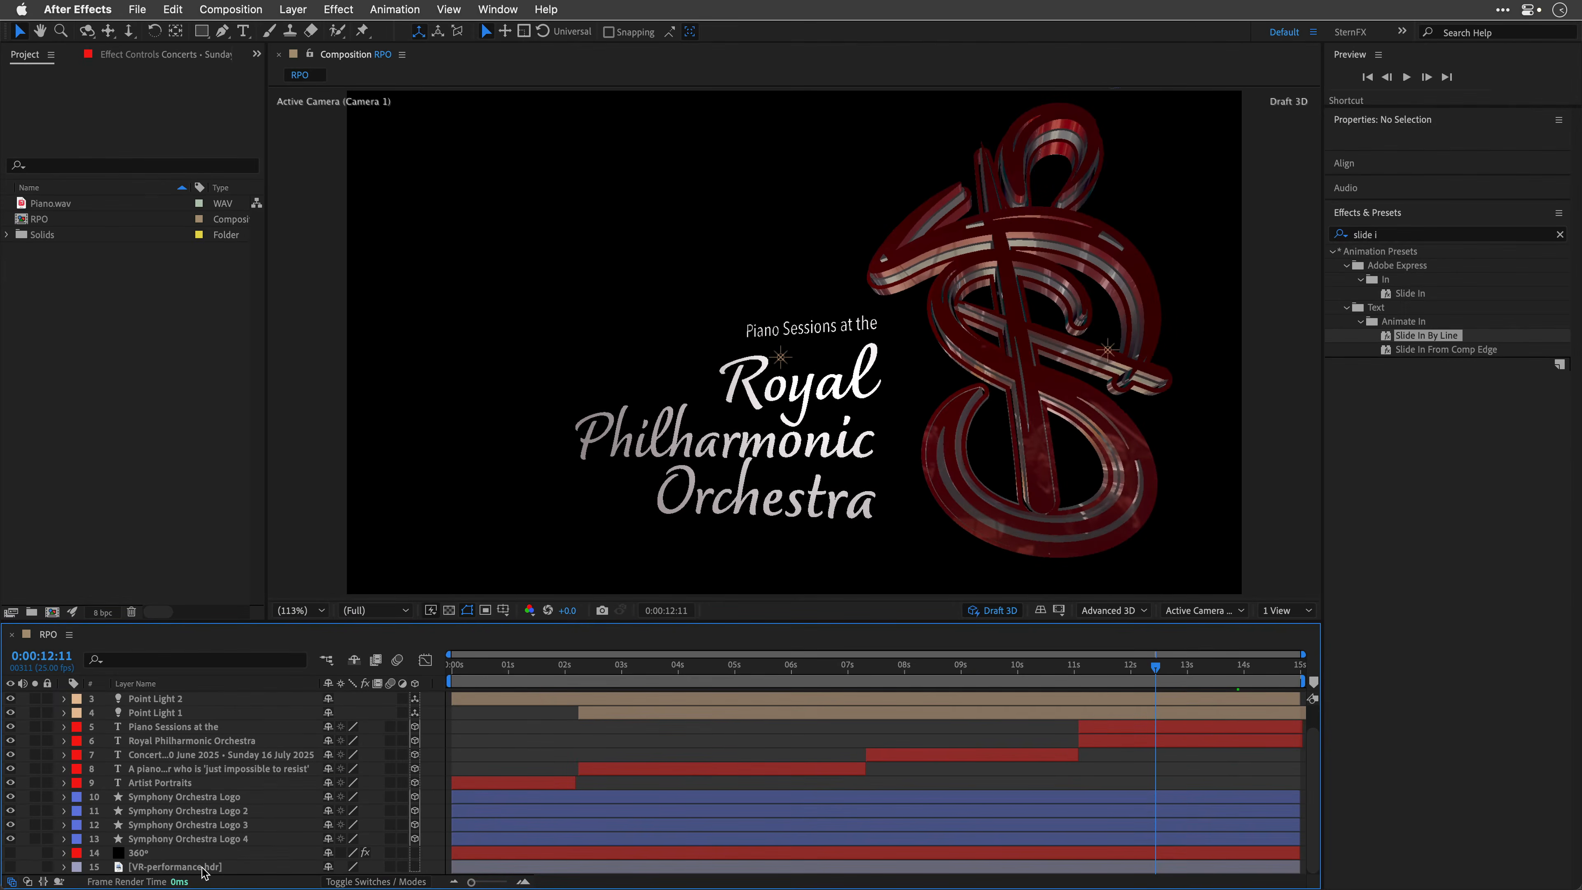
left_click(195, 866)
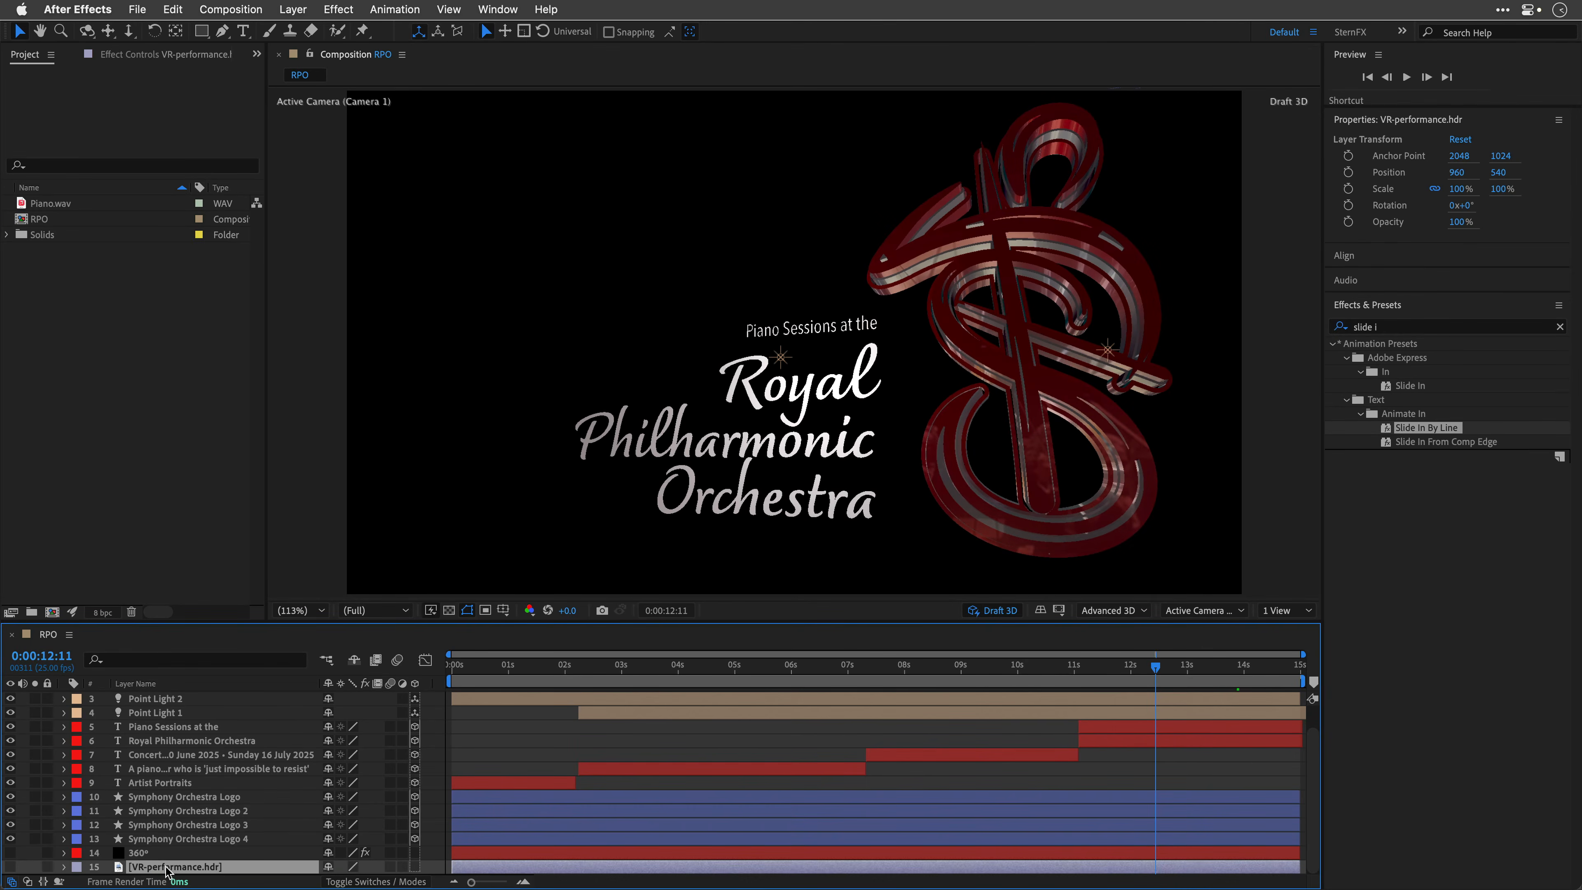
double_click(166, 867)
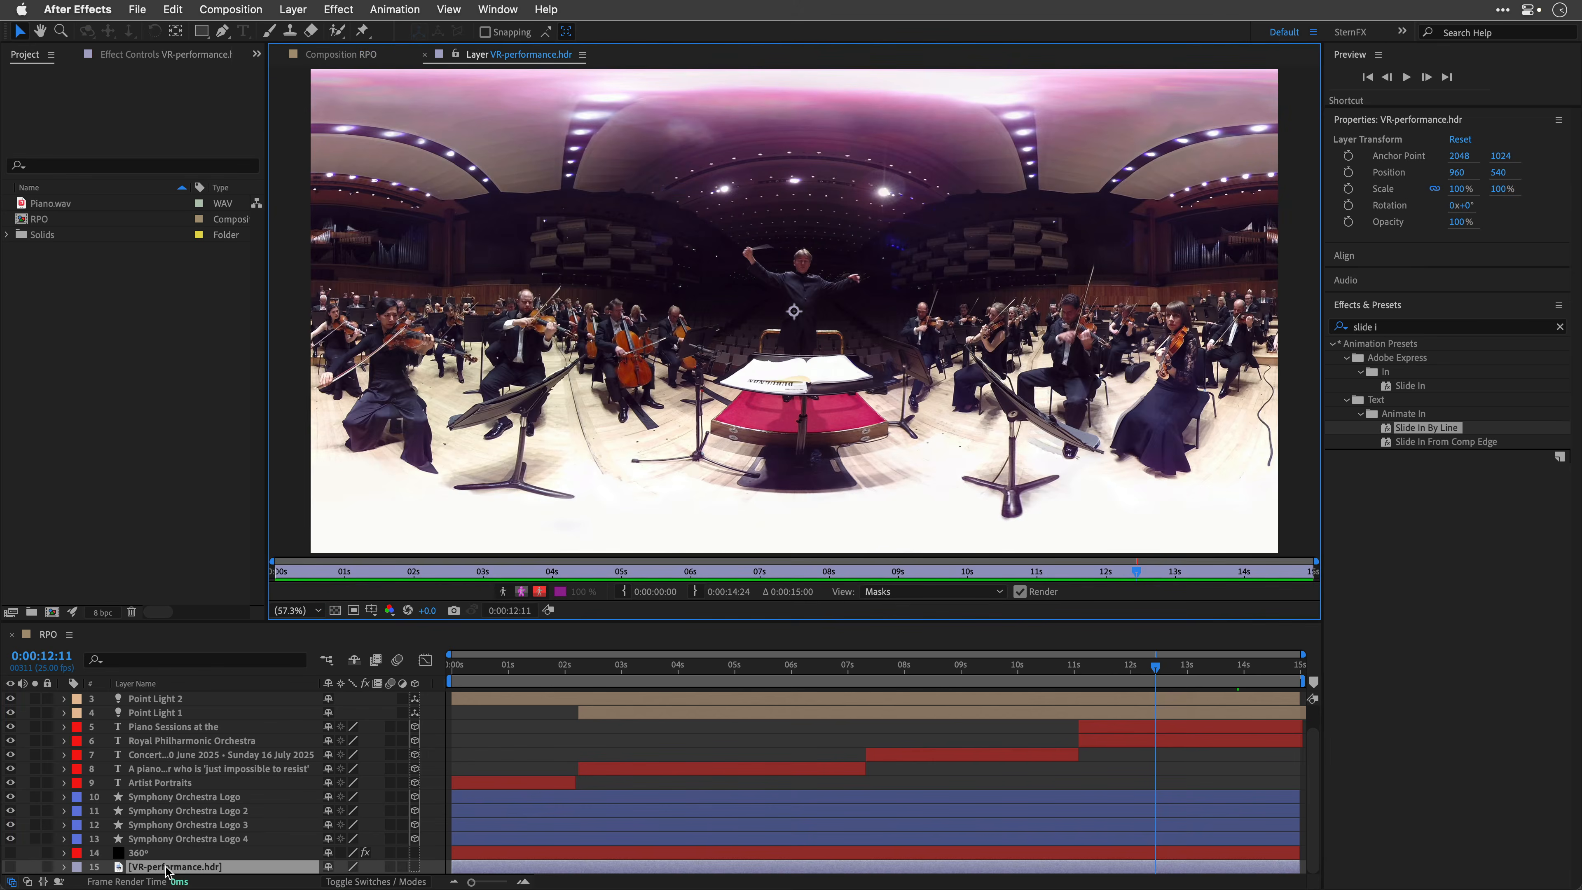
left_click(368, 55)
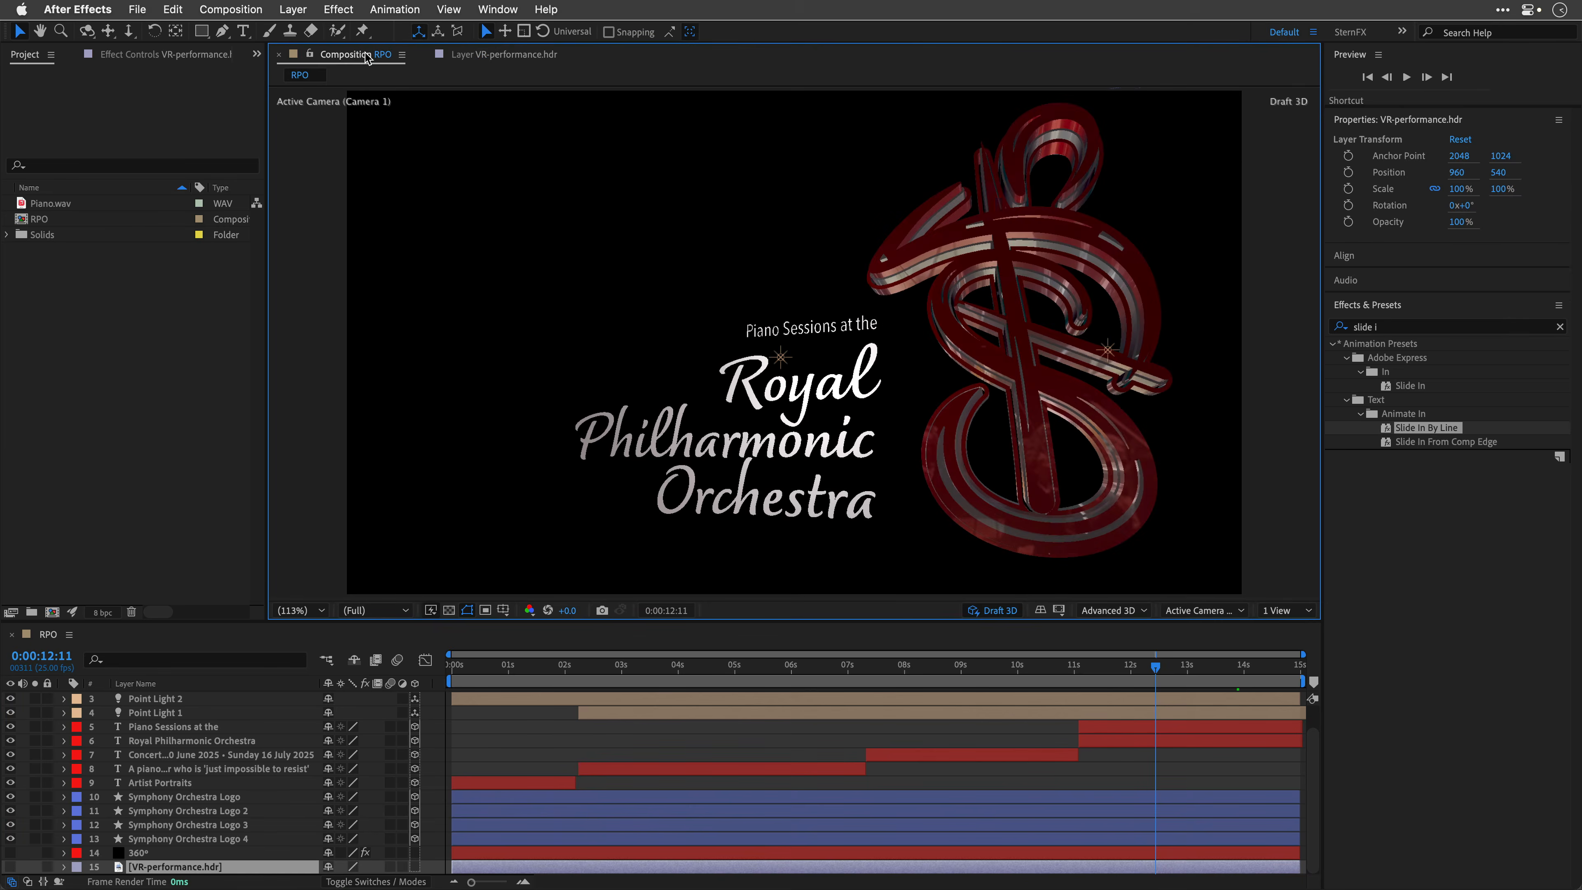
scroll(151, 774, "up", 2)
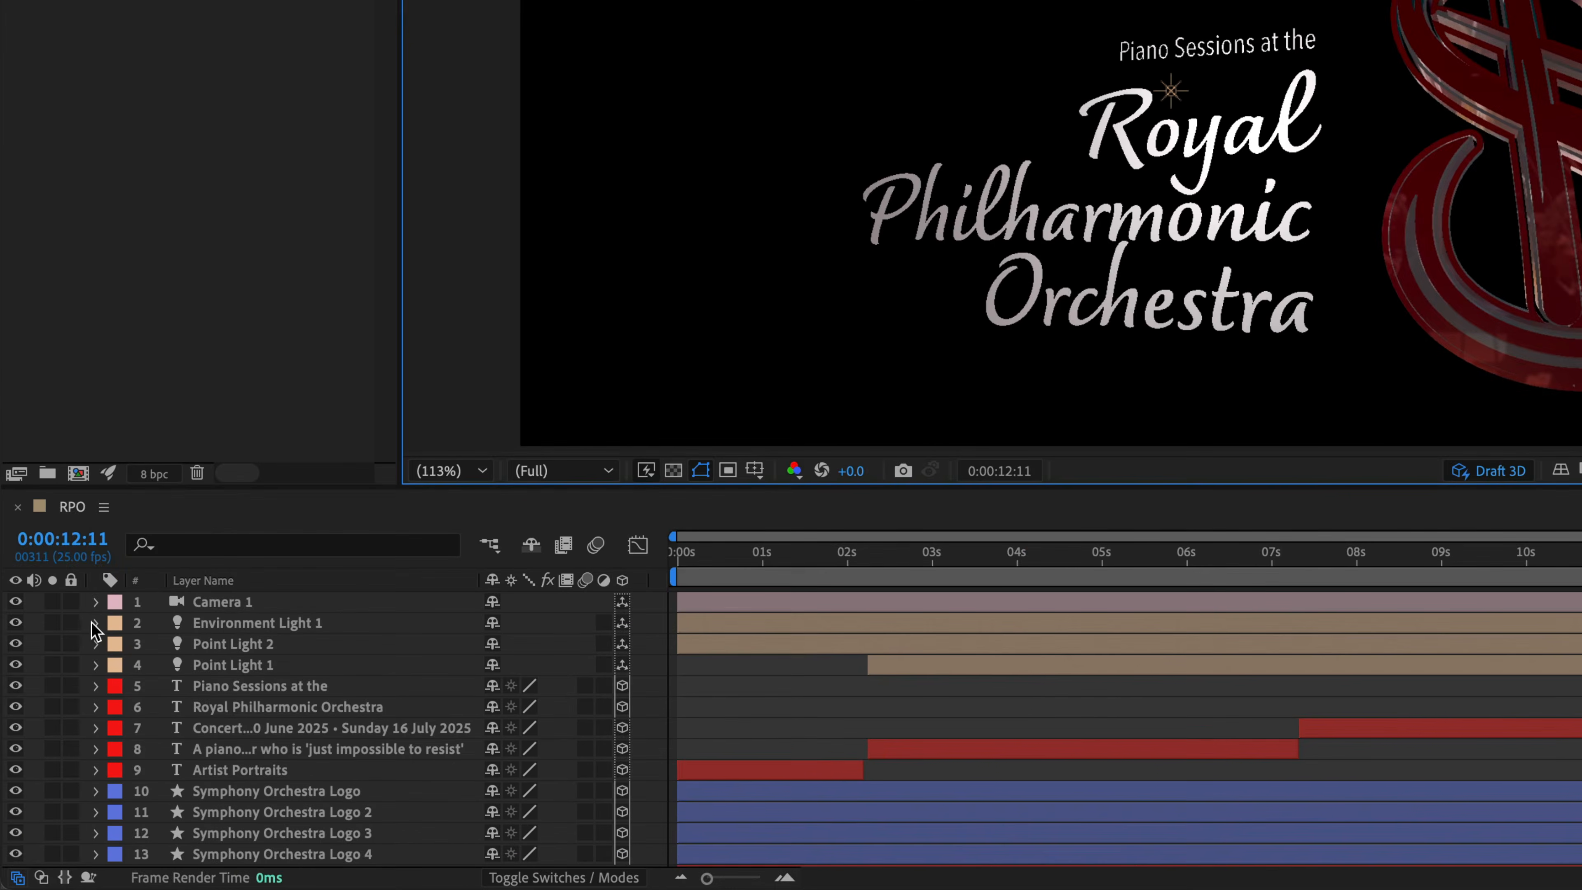
left_click(67, 712)
left_click(118, 666)
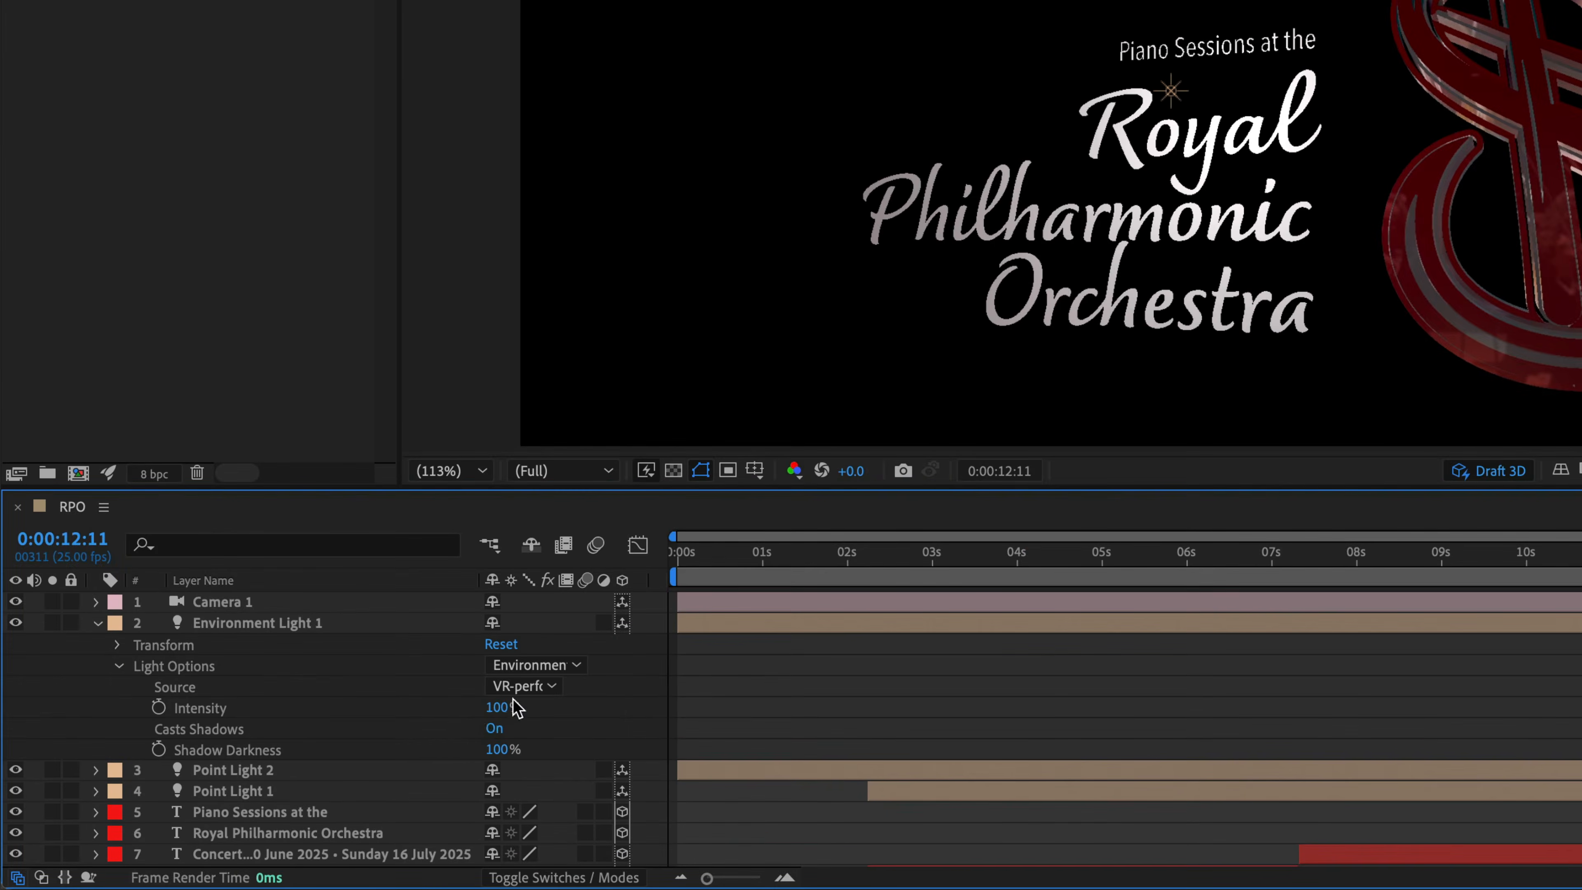
left_click(523, 688)
left_click(542, 754)
left_click(98, 623)
Step: Adjust the Metal value in the Symphony Orchestra Logo layer's Material Options to 10%
scroll(213, 765, "down", 1)
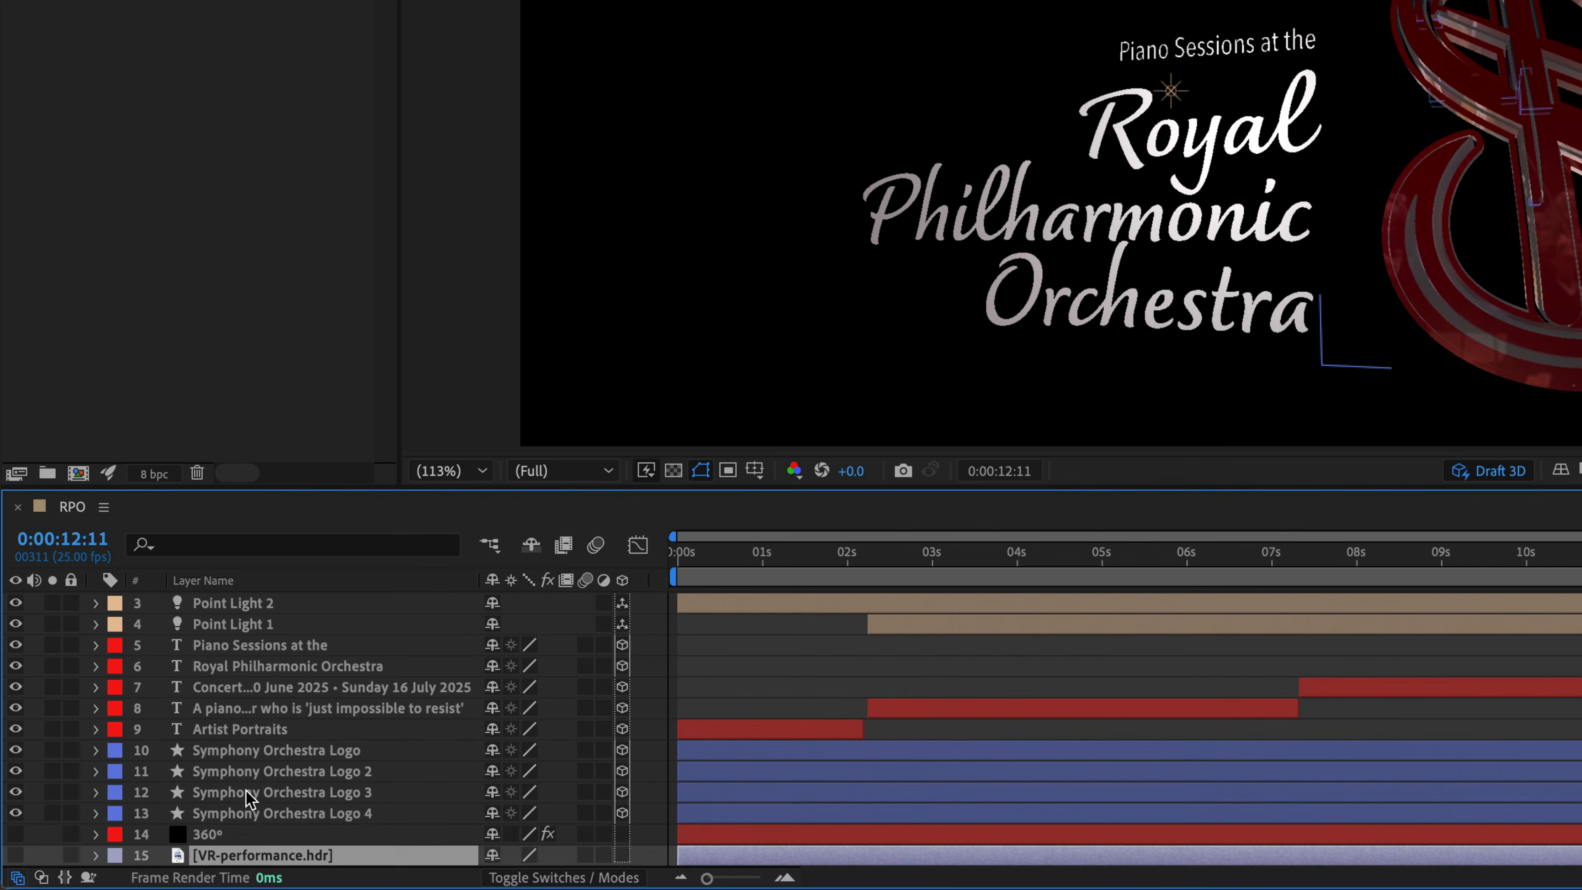
left_click(265, 751)
left_click(95, 750)
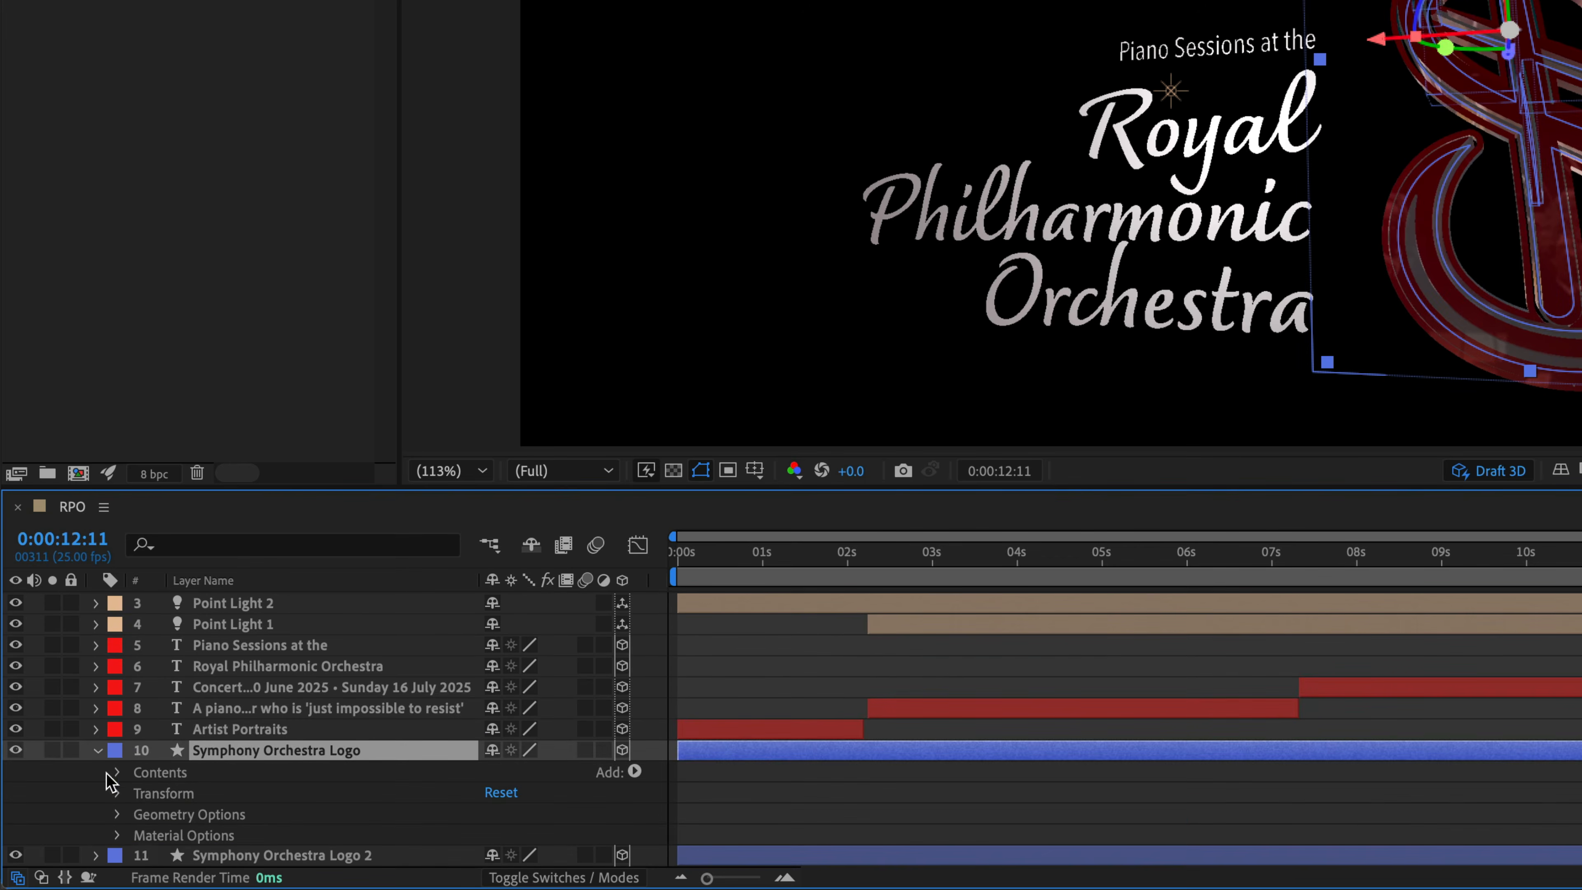
left_click(119, 836)
scroll(268, 818, "down", 1)
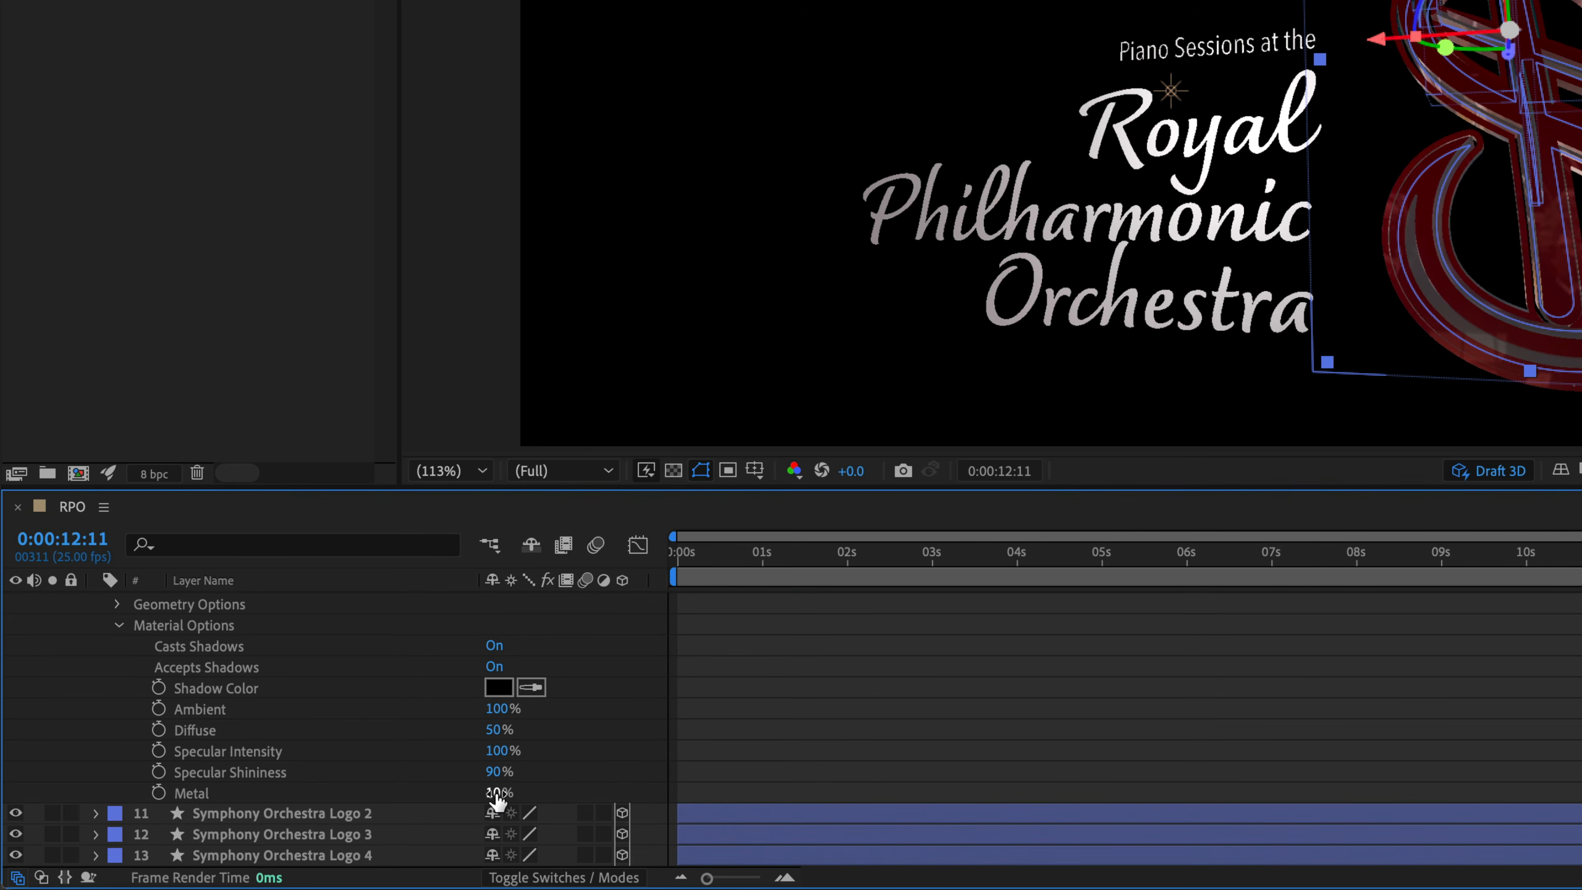
left_click_drag(493, 772, 476, 772)
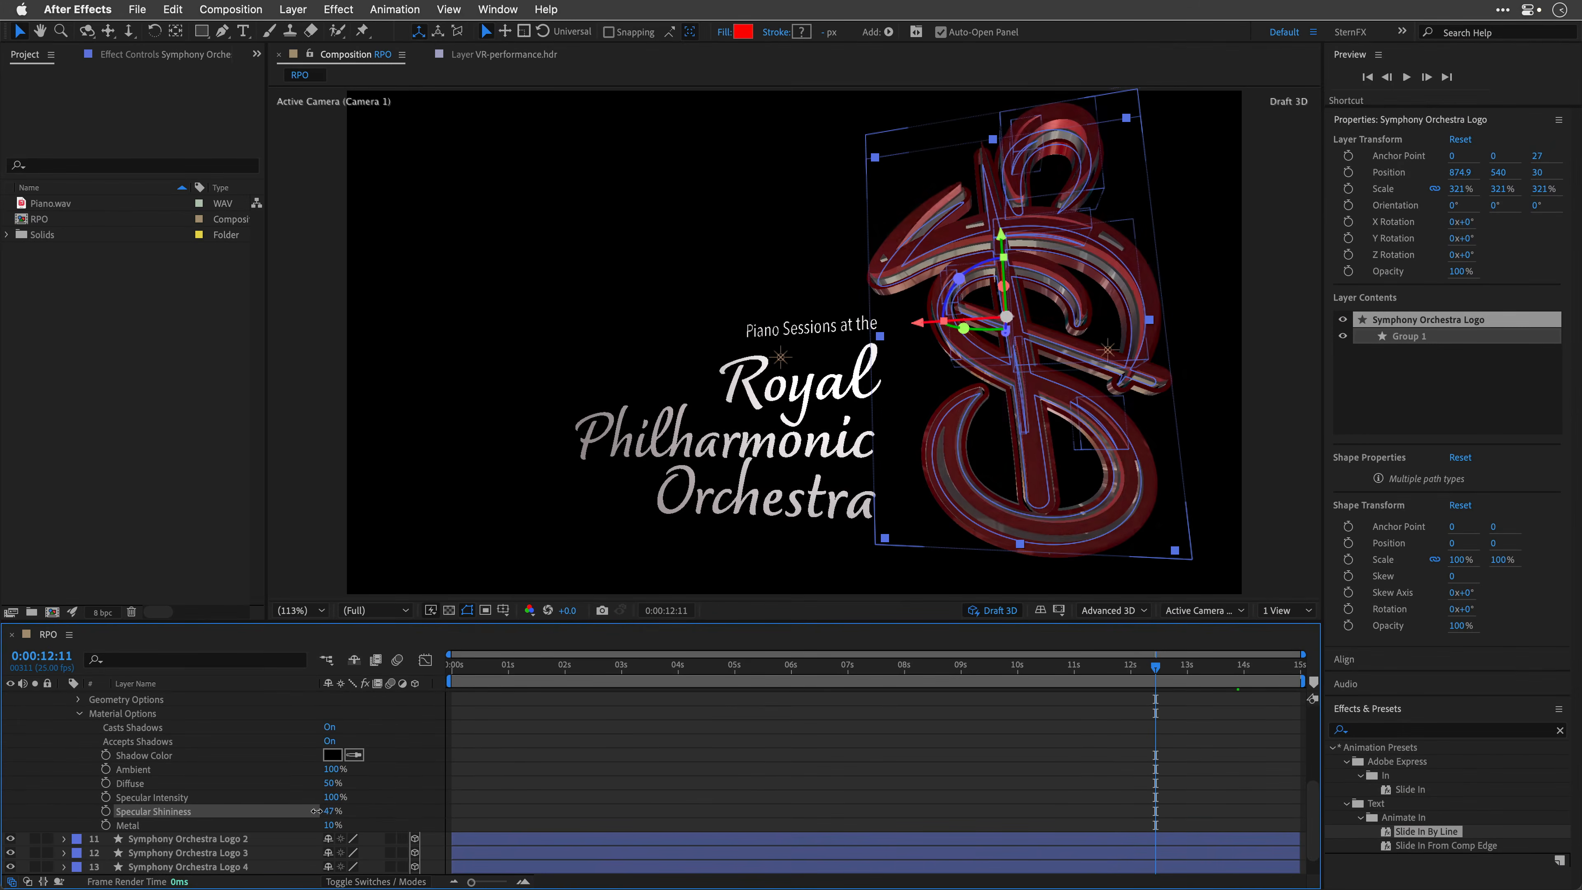
left_click_drag(317, 810, 399, 816)
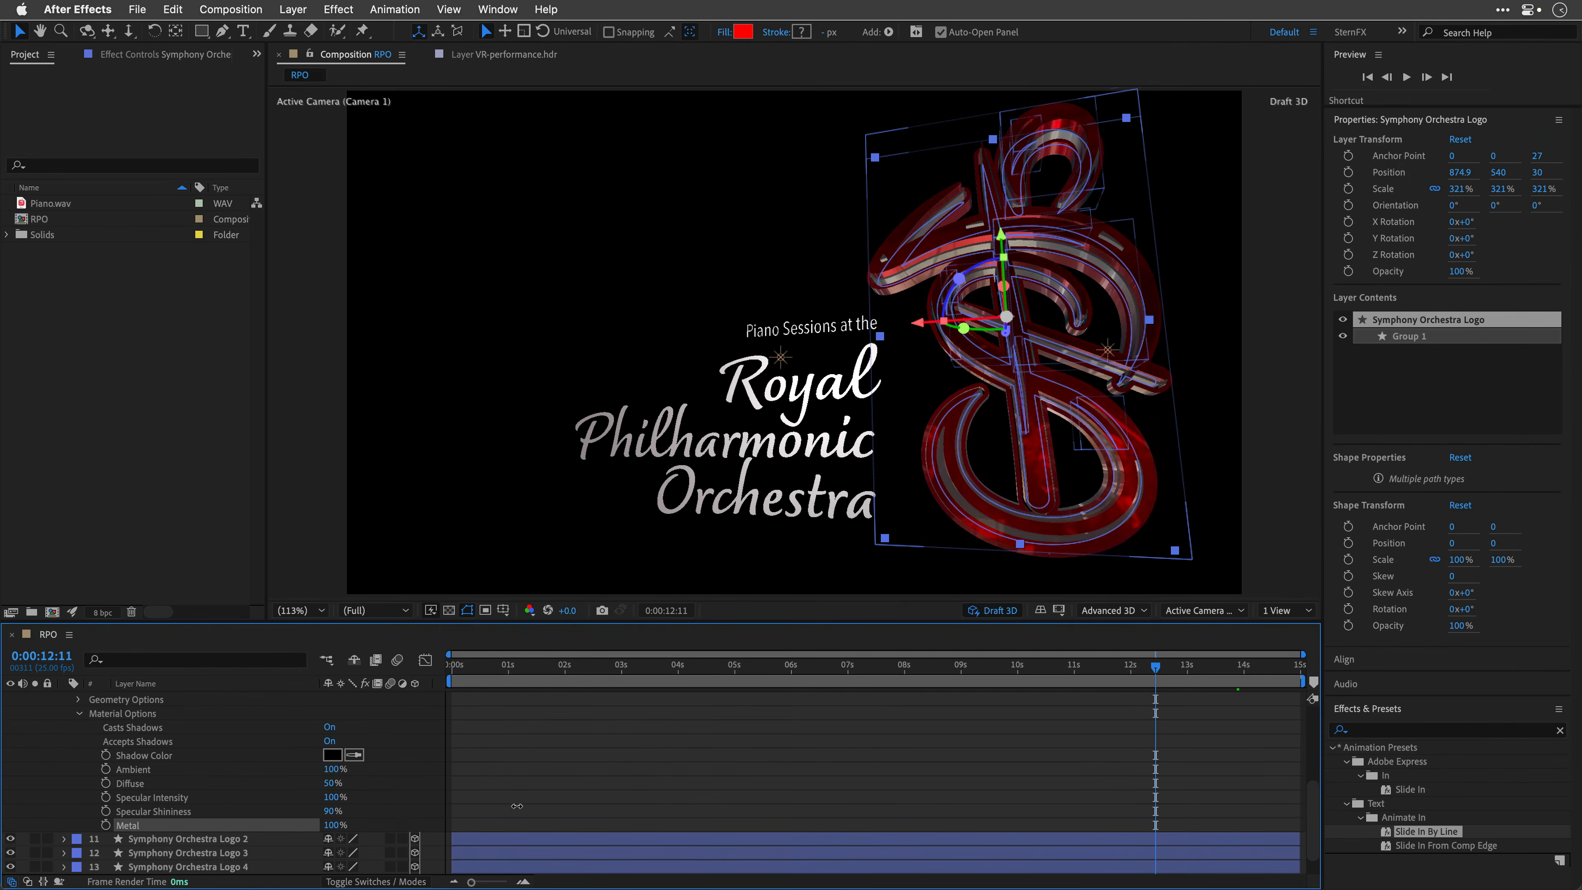
mouse_move(516, 805)
left_mouse_down()
mouse_move(294, 821)
mouse_move(337, 823)
mouse_move(100, 744)
left_mouse_up()
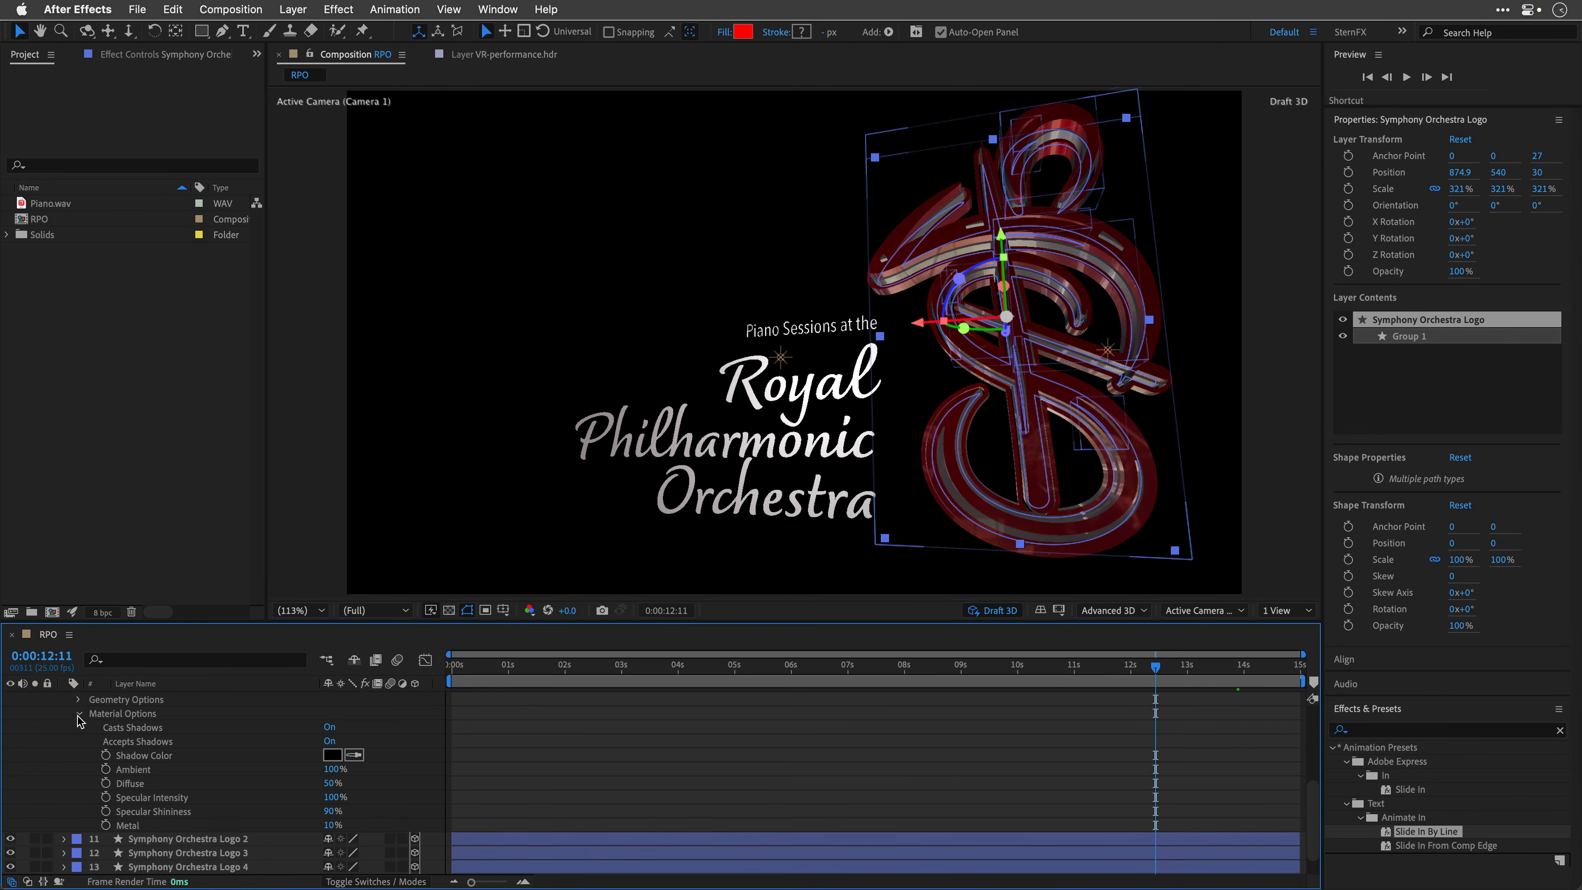
left_click(79, 715)
left_click(64, 825)
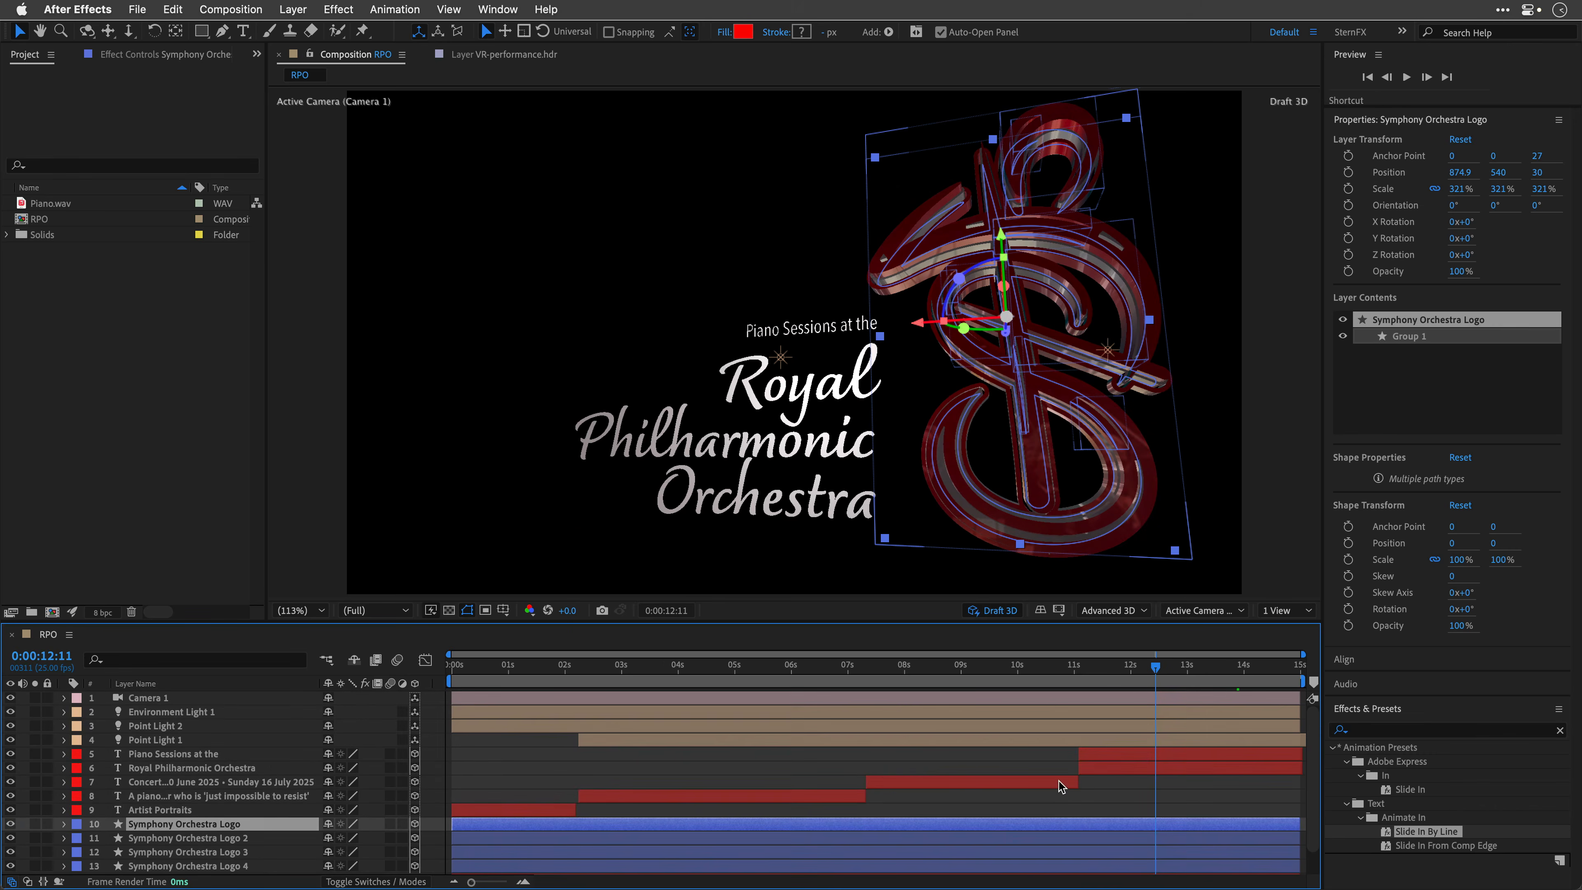
Step: Set the Royal Philharmonic Orchestra text's kerning to Optical and enable Ligatures
left_click(1115, 766)
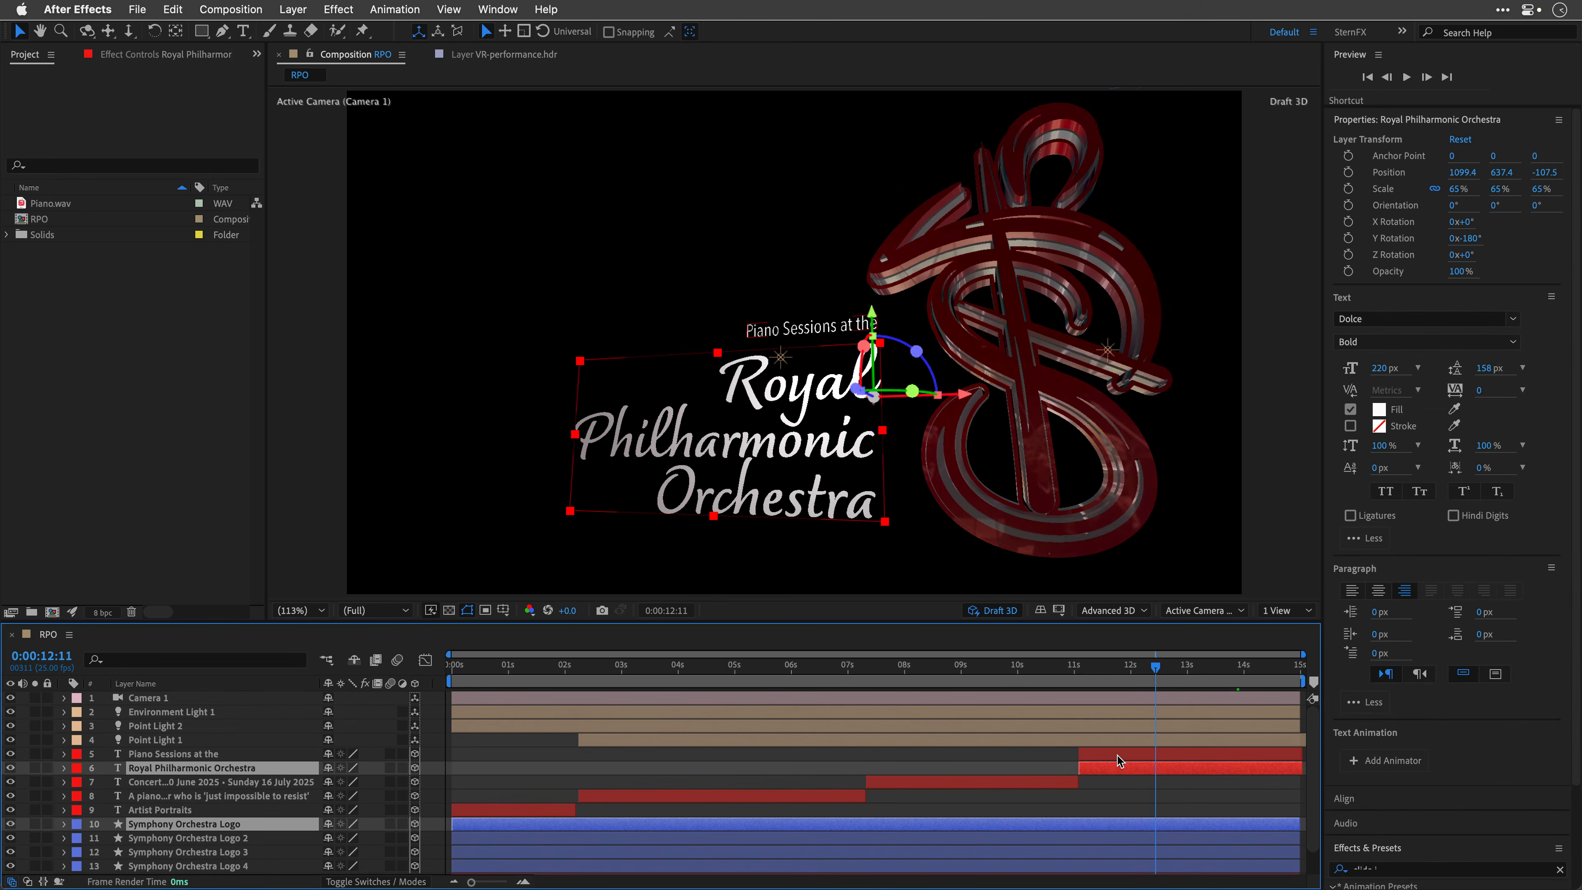
left_click(1117, 755)
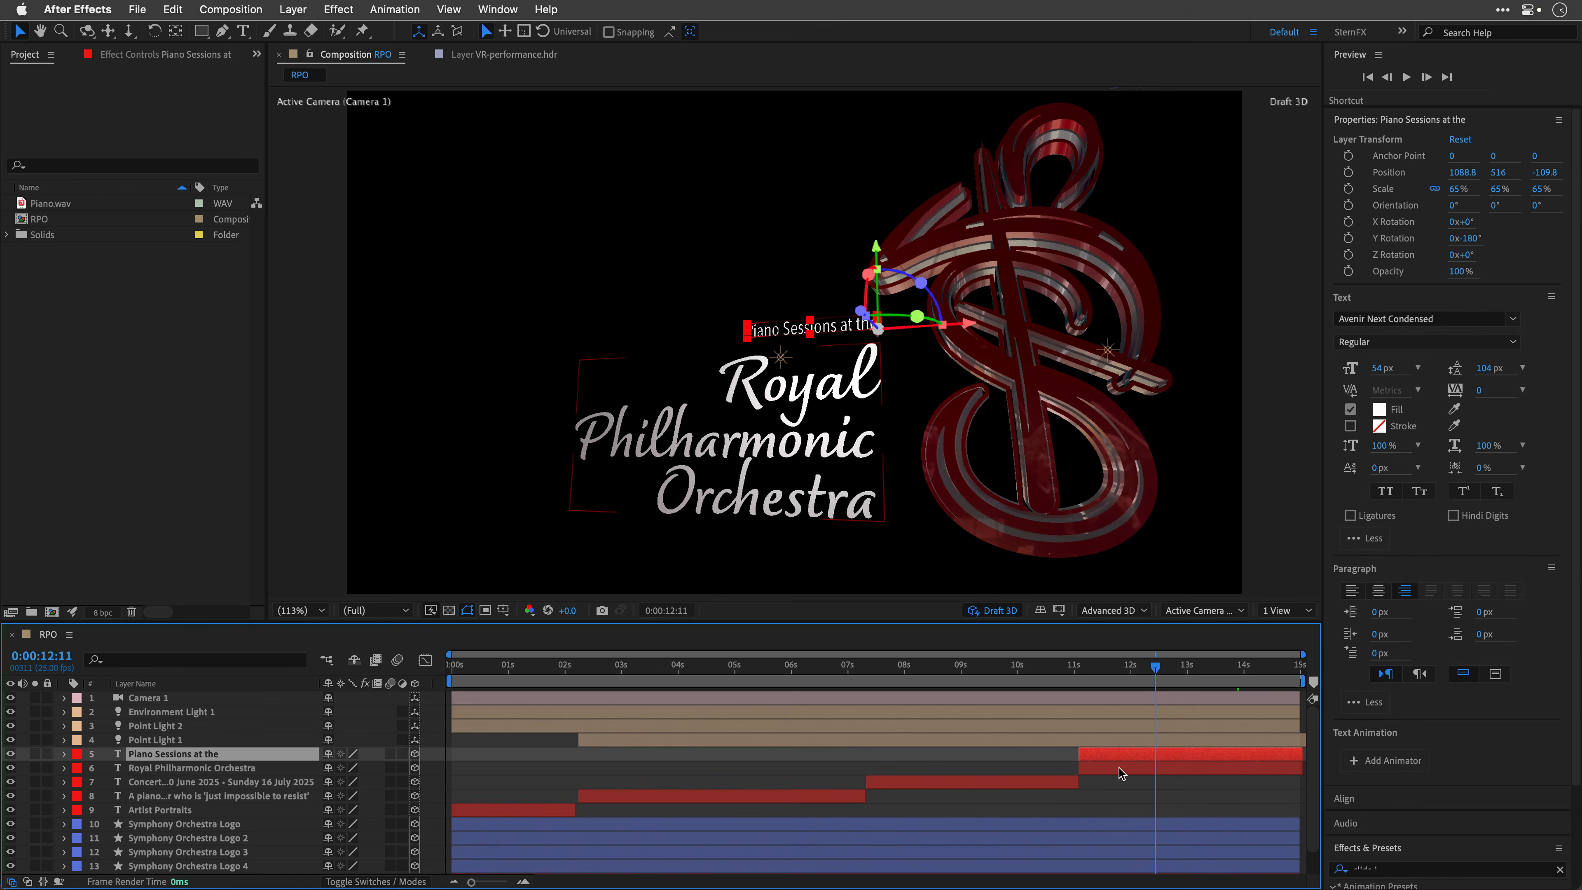
left_click(1119, 768)
left_click(1418, 394)
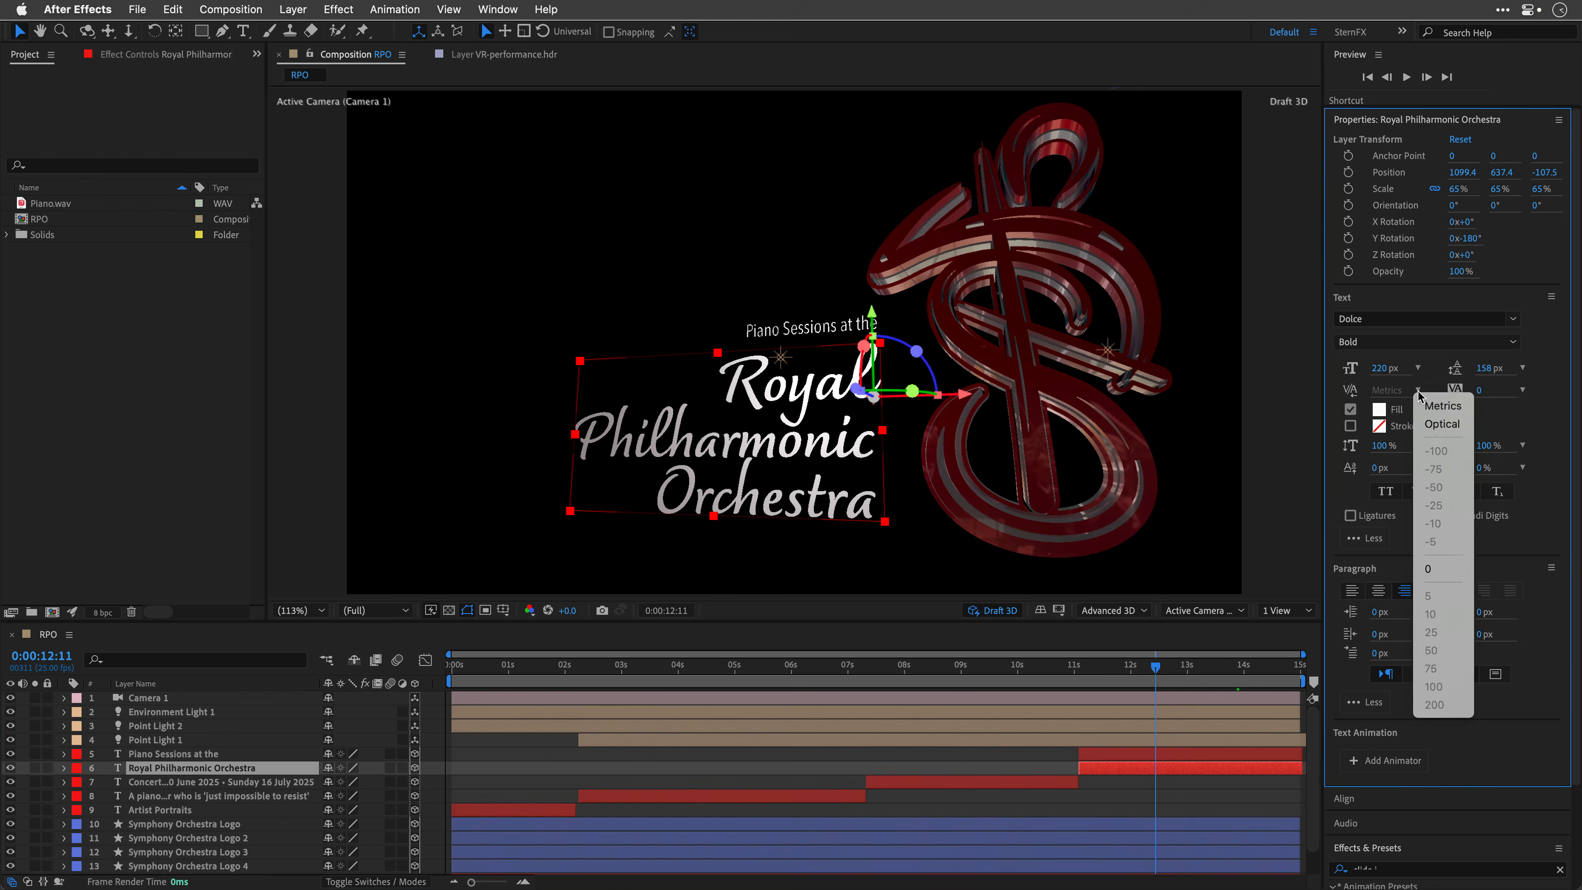
left_click(1438, 423)
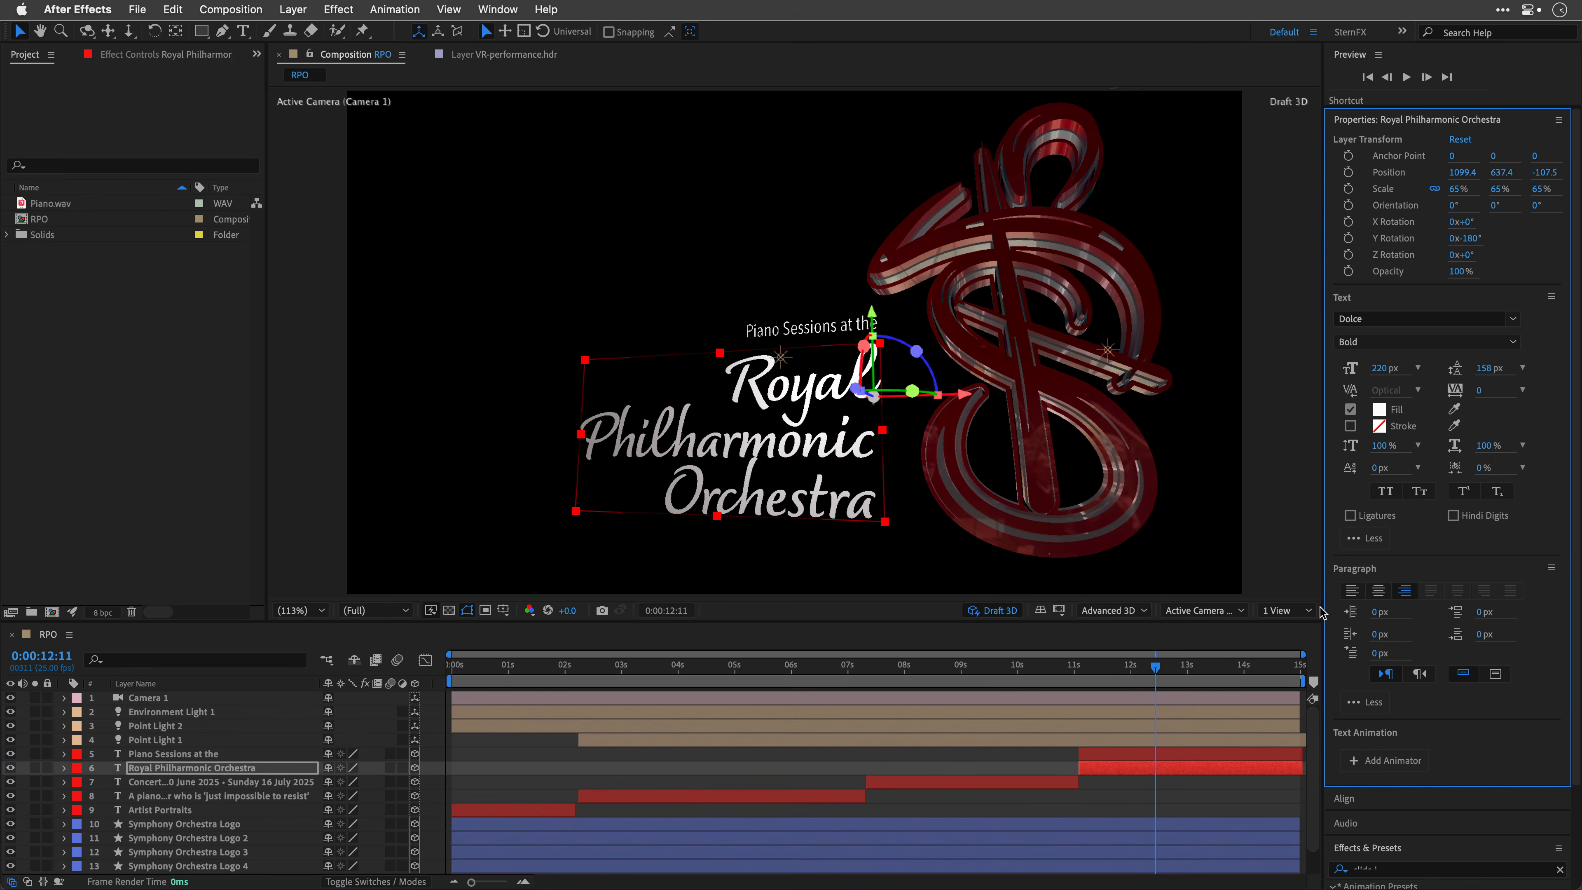
left_click(1350, 514)
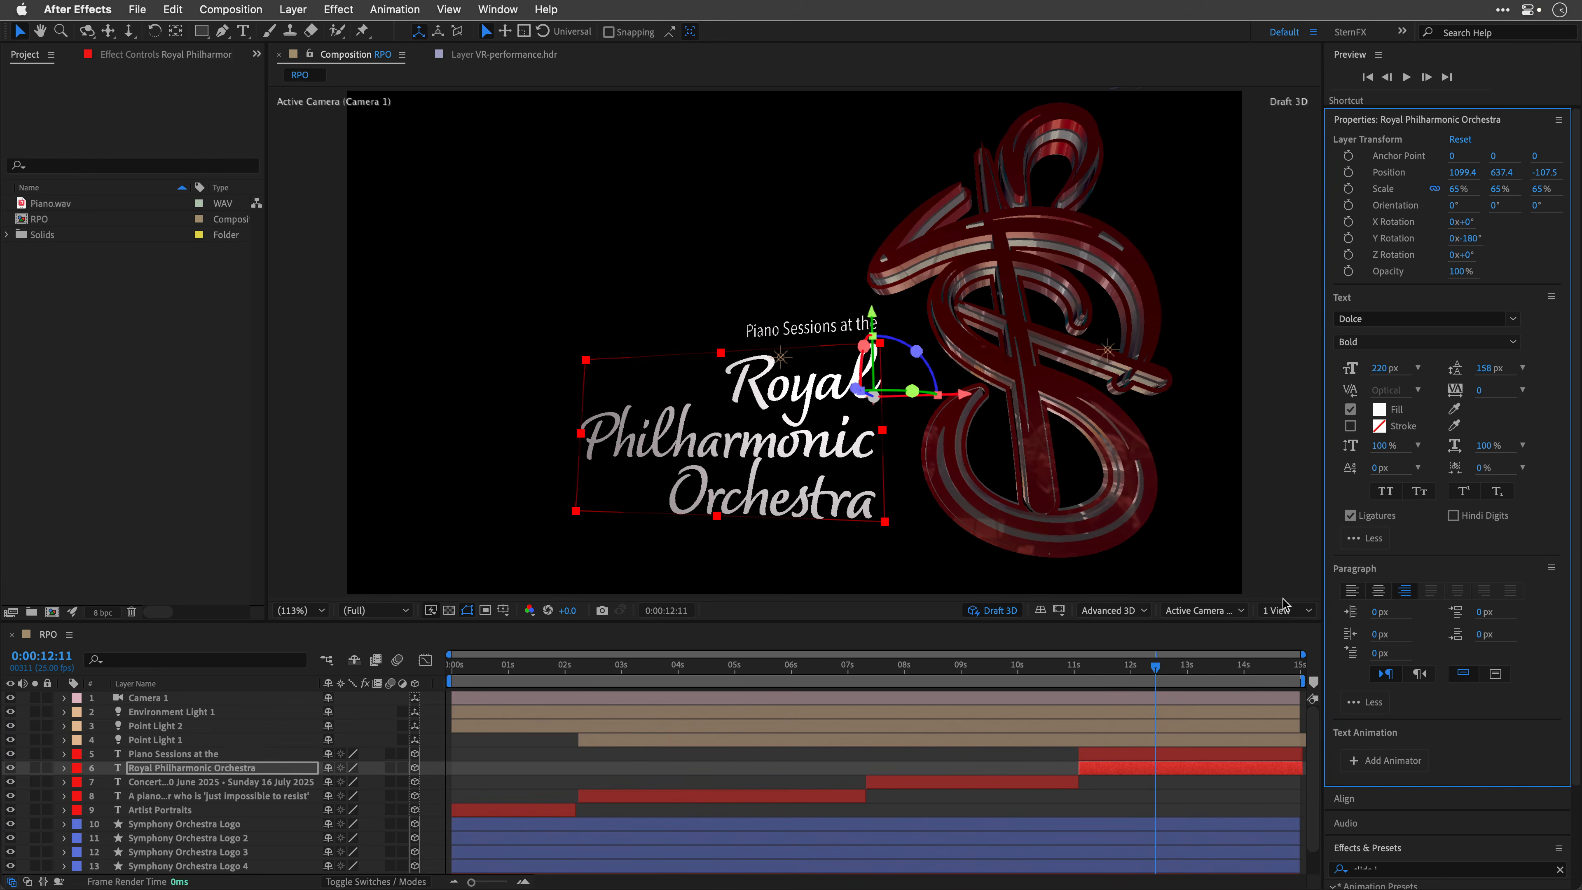
Step: Set the kerning of the Piano Sessions at the text layer to Optical
left_click(1153, 753)
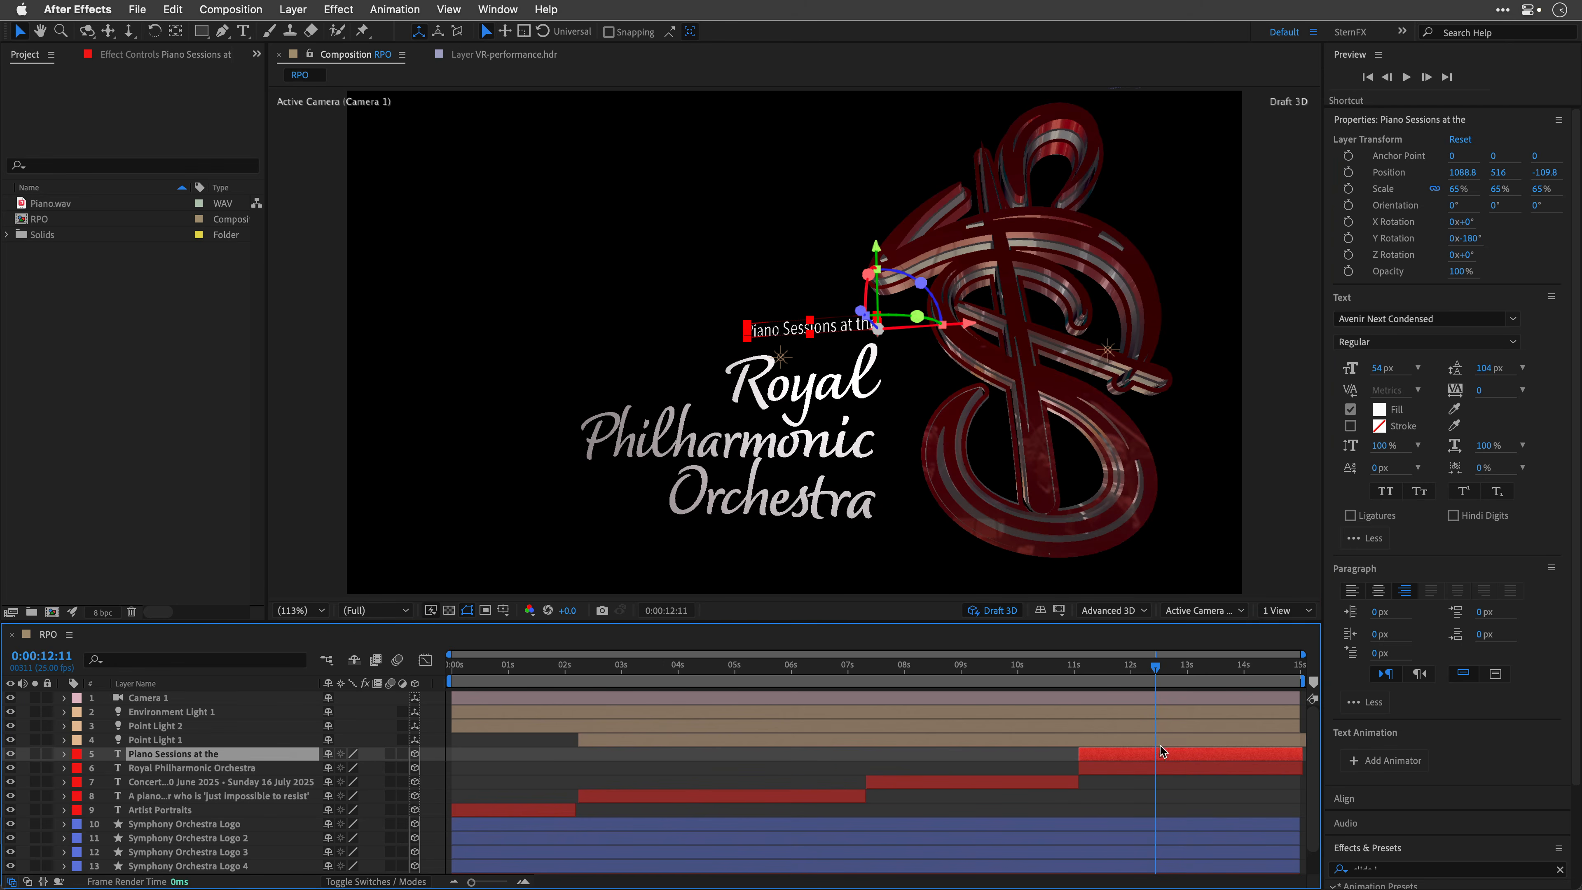
left_click(1415, 391)
left_click(1439, 422)
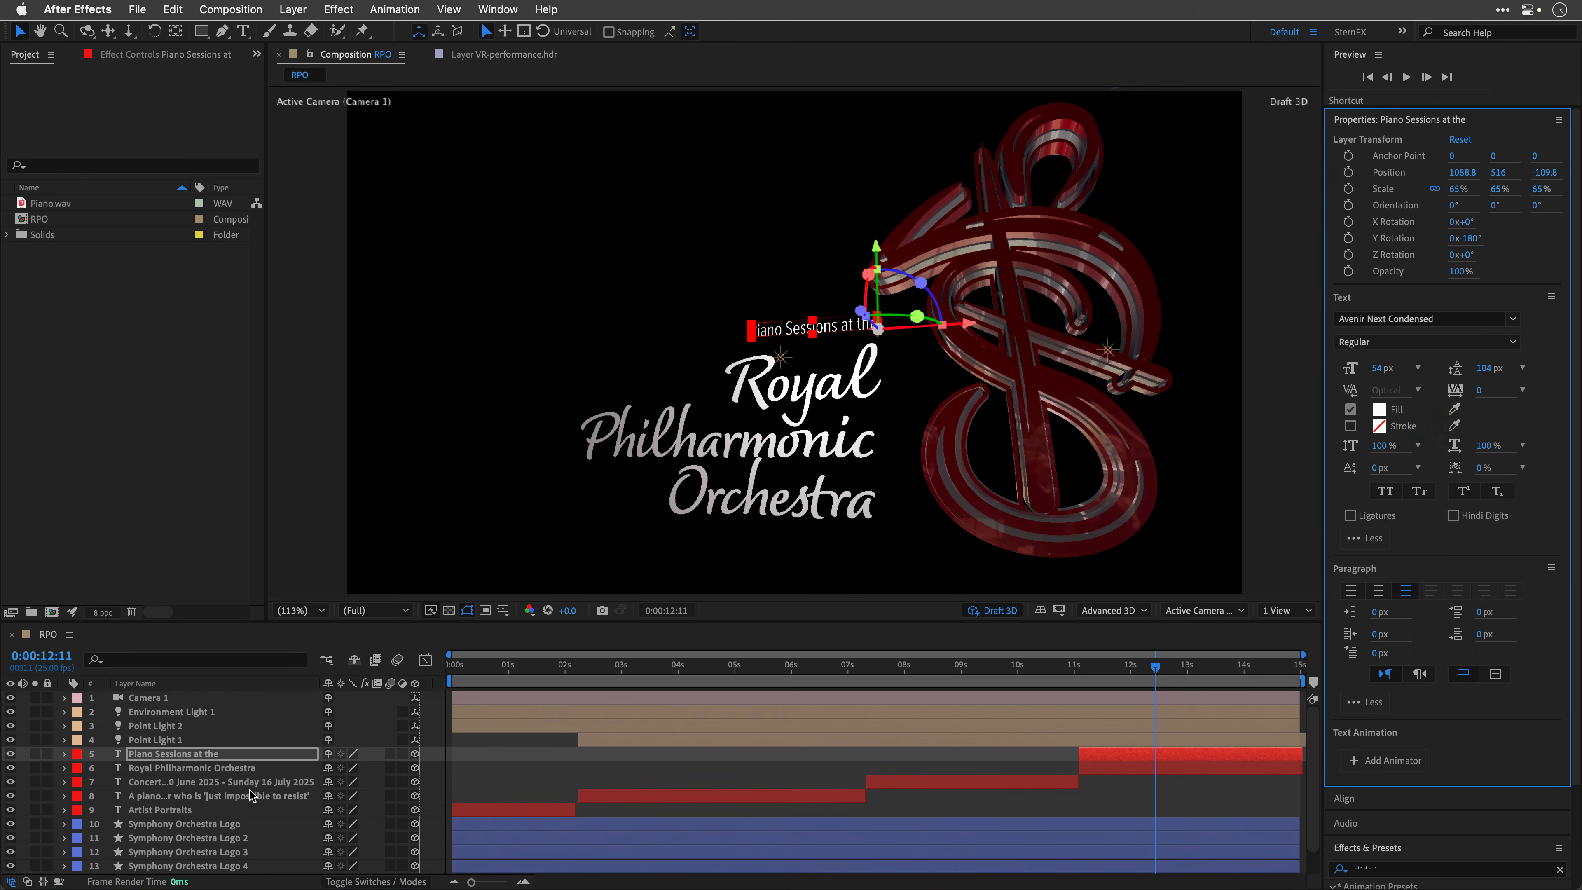
Step: Make the 360° background layer visible and move the current time to about 9 seconds
scroll(249, 794, "down", 2)
left_click(140, 853)
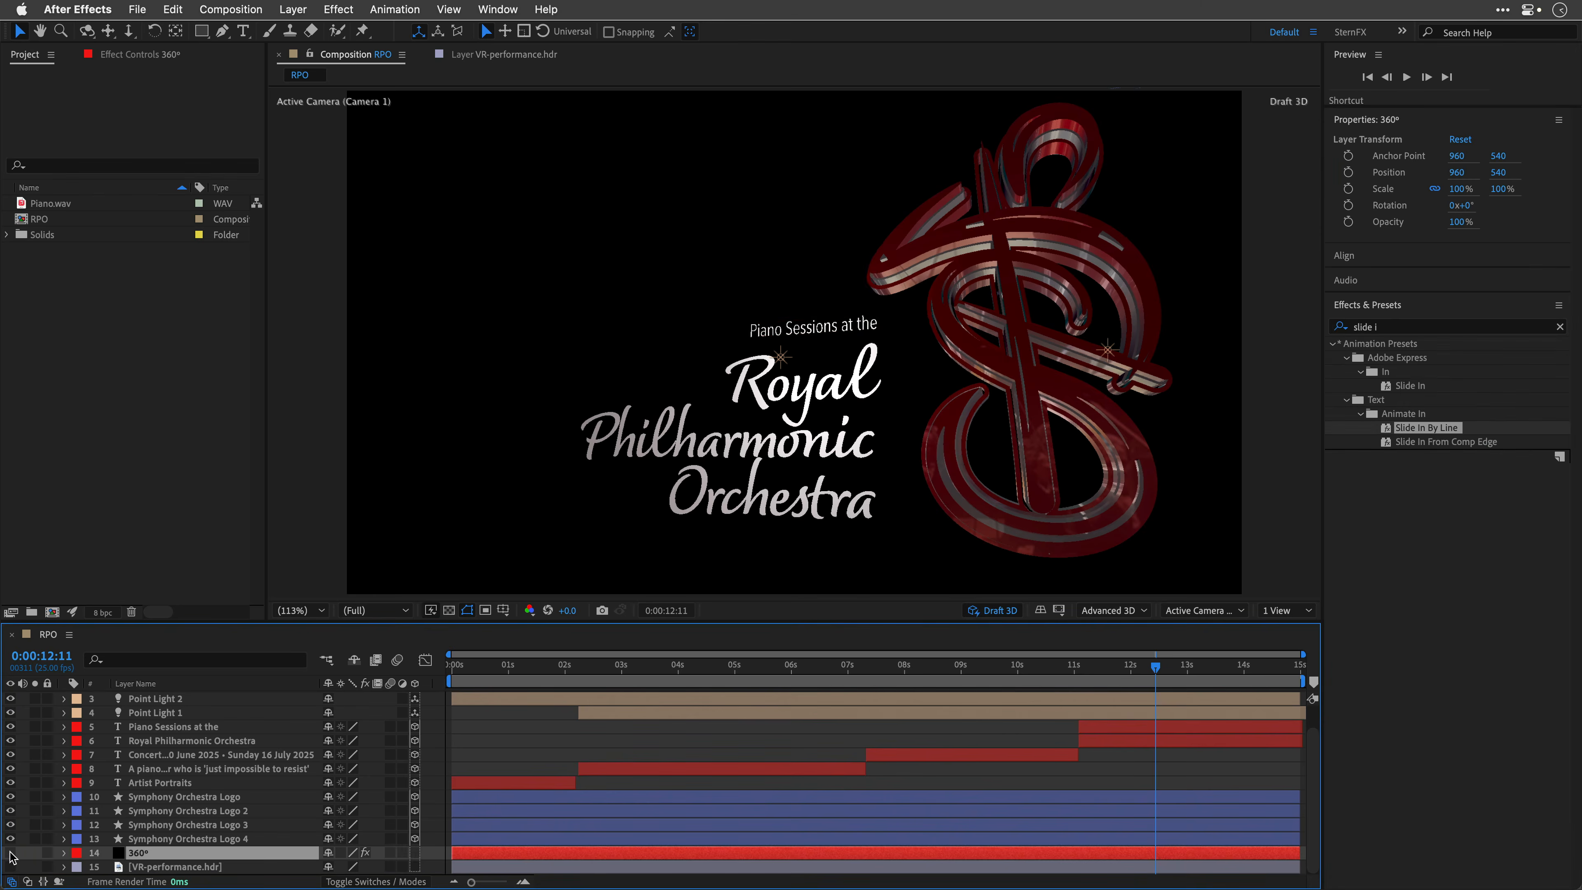
left_click(10, 852)
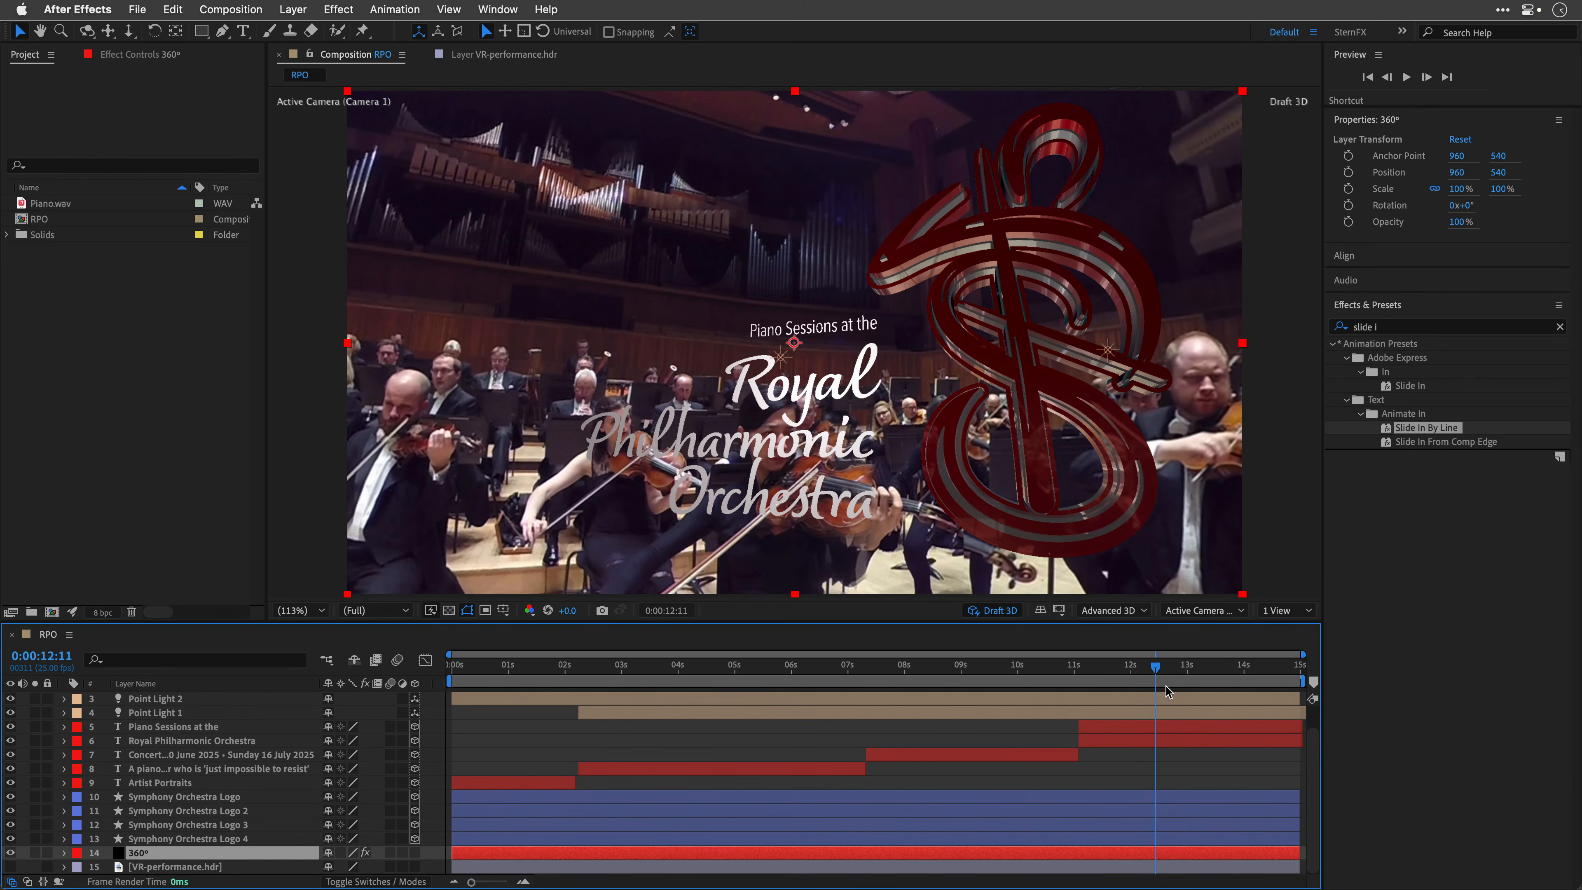
left_click_drag(1148, 664, 970, 697)
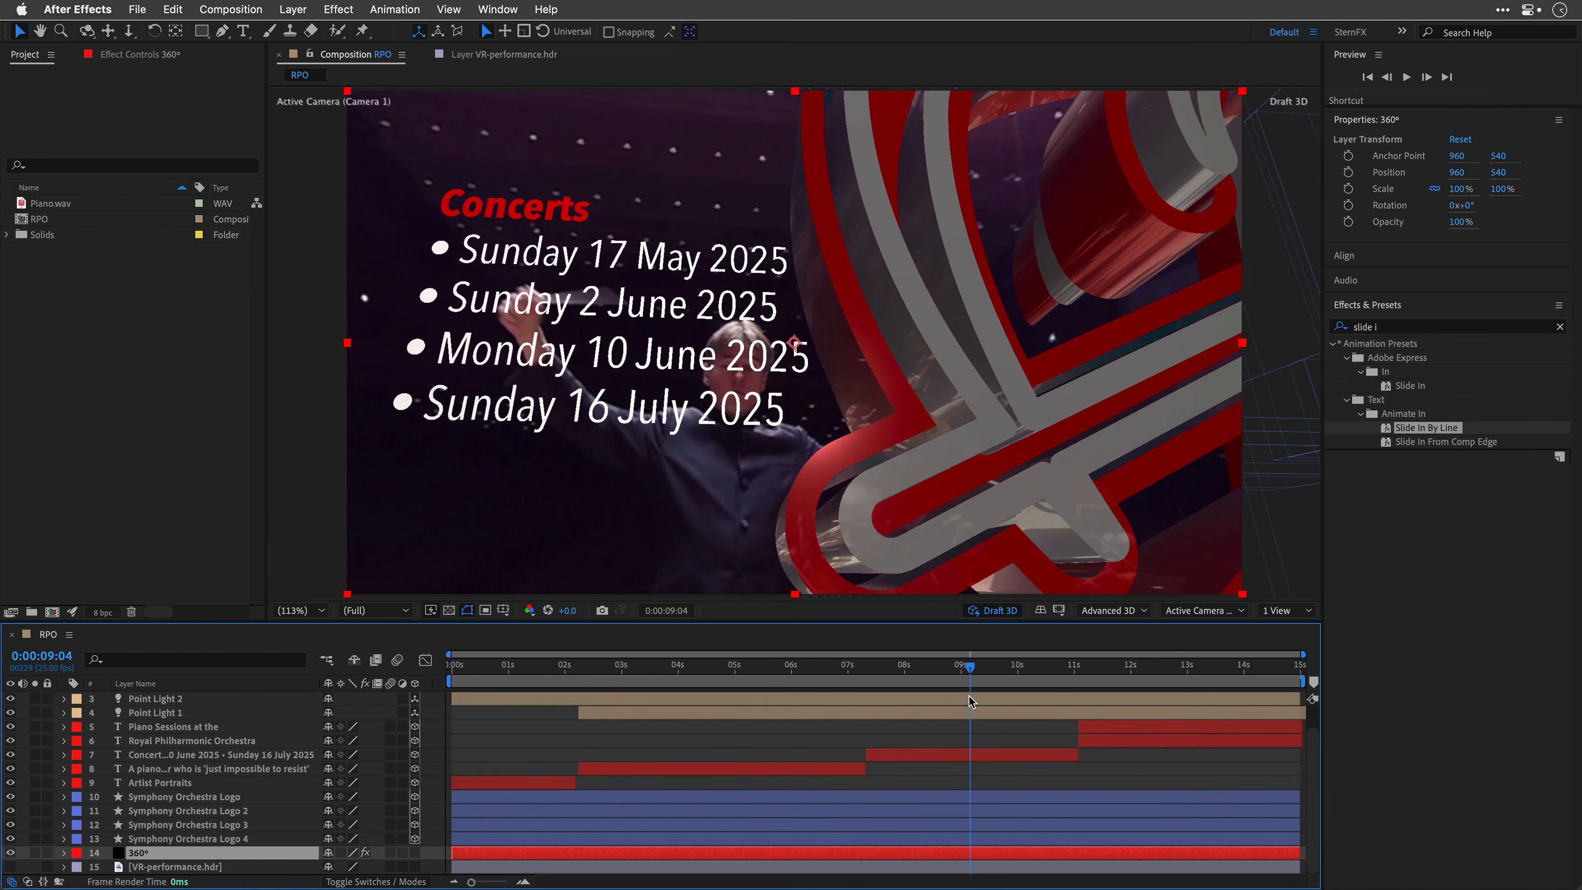
Step: Enable the Exposure and Camera Lens Blur effects on the 360° layer
left_click(150, 61)
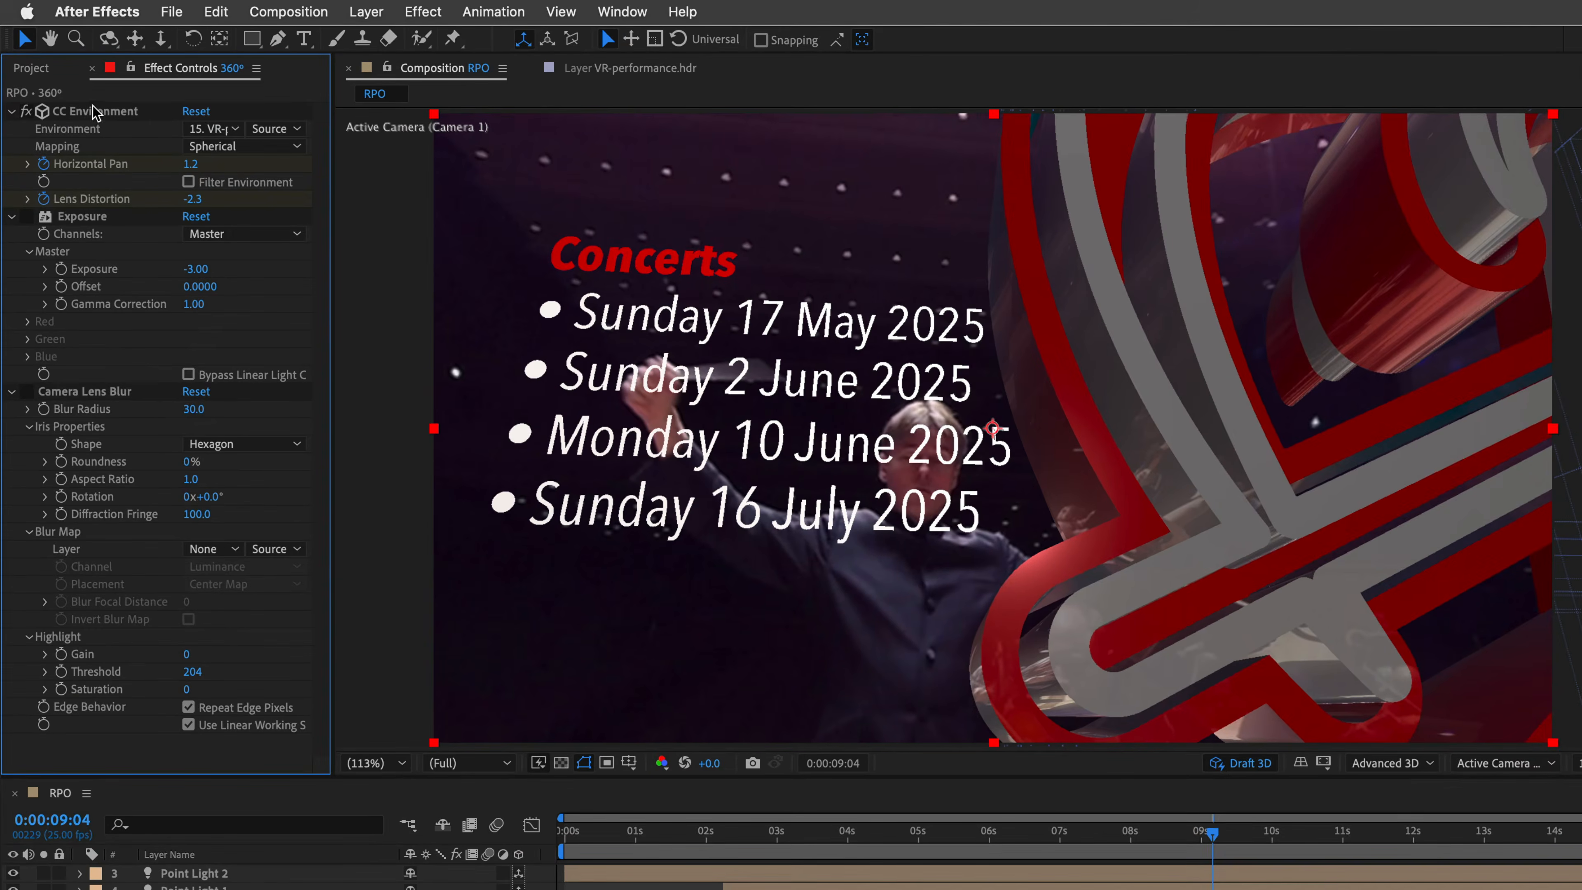
left_click(84, 116)
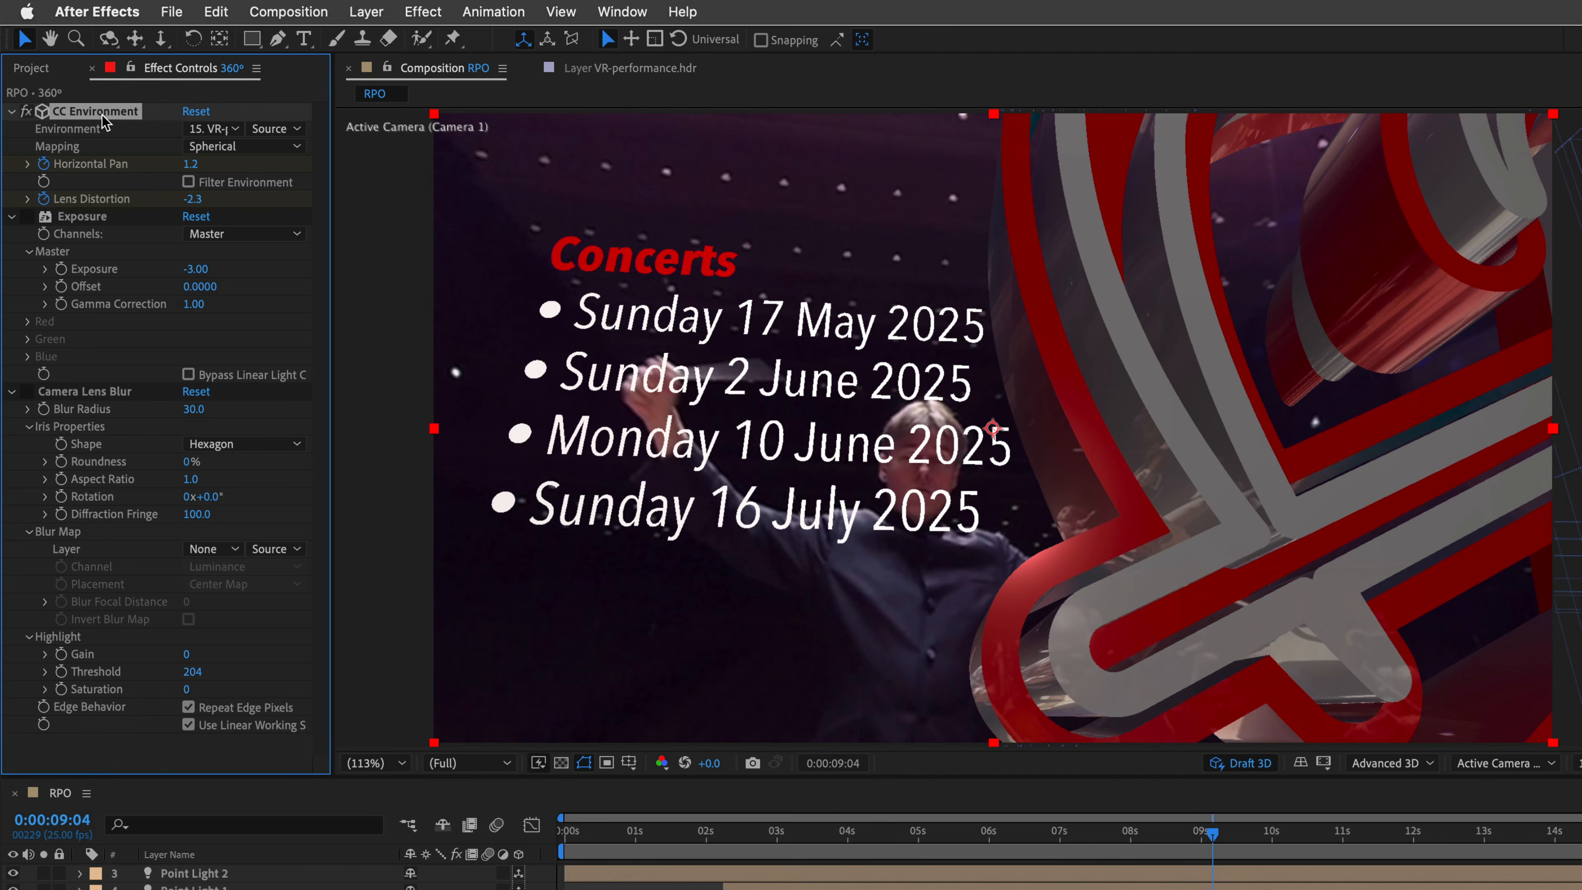
left_click(83, 219)
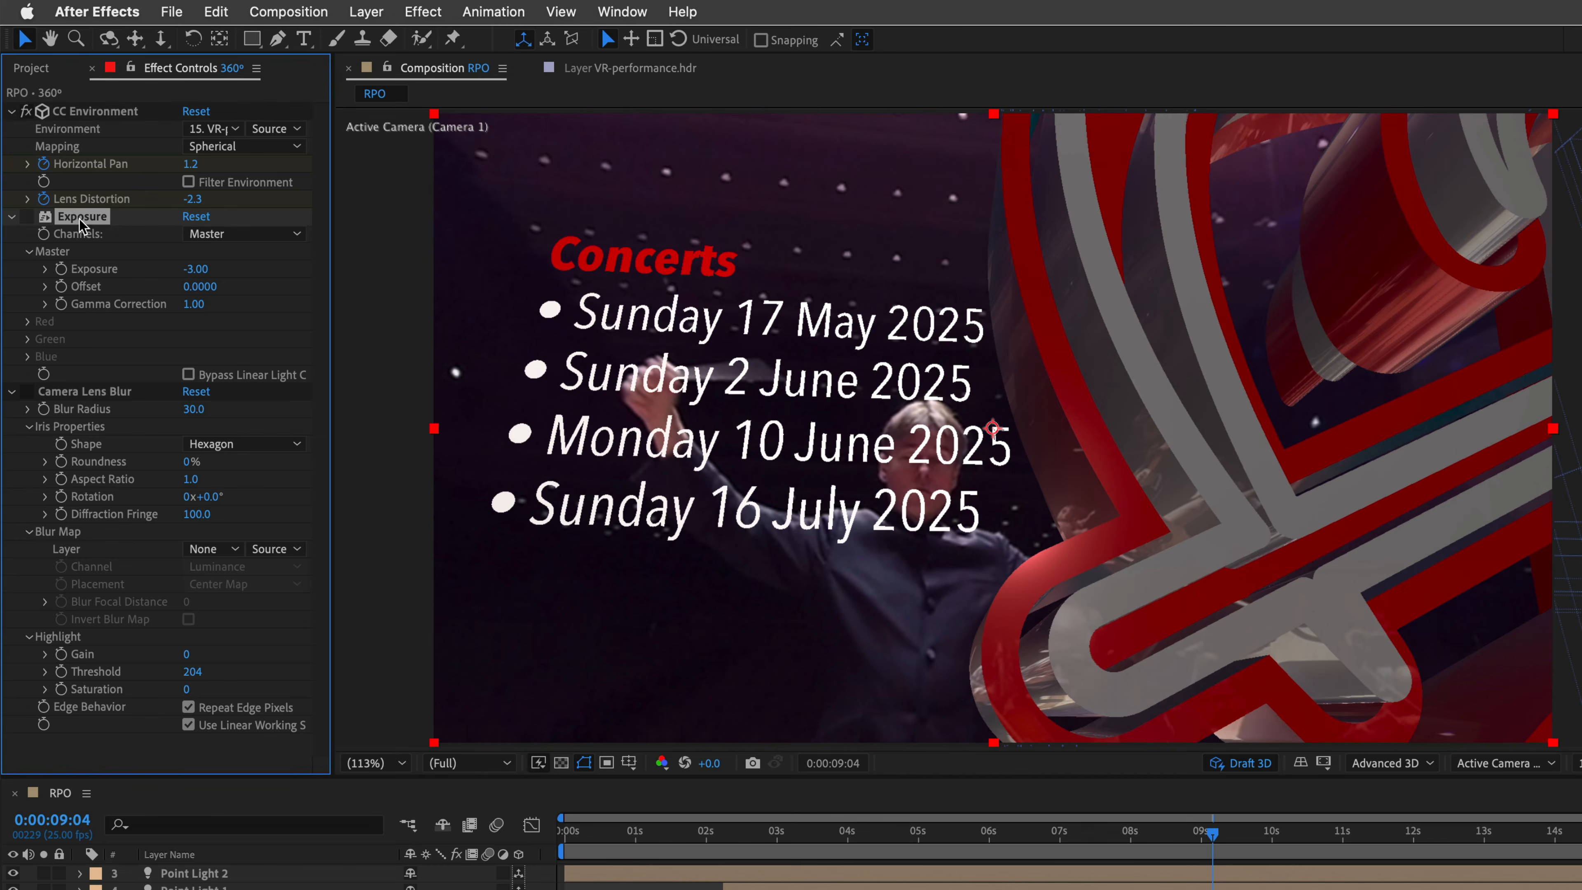
left_click(26, 218)
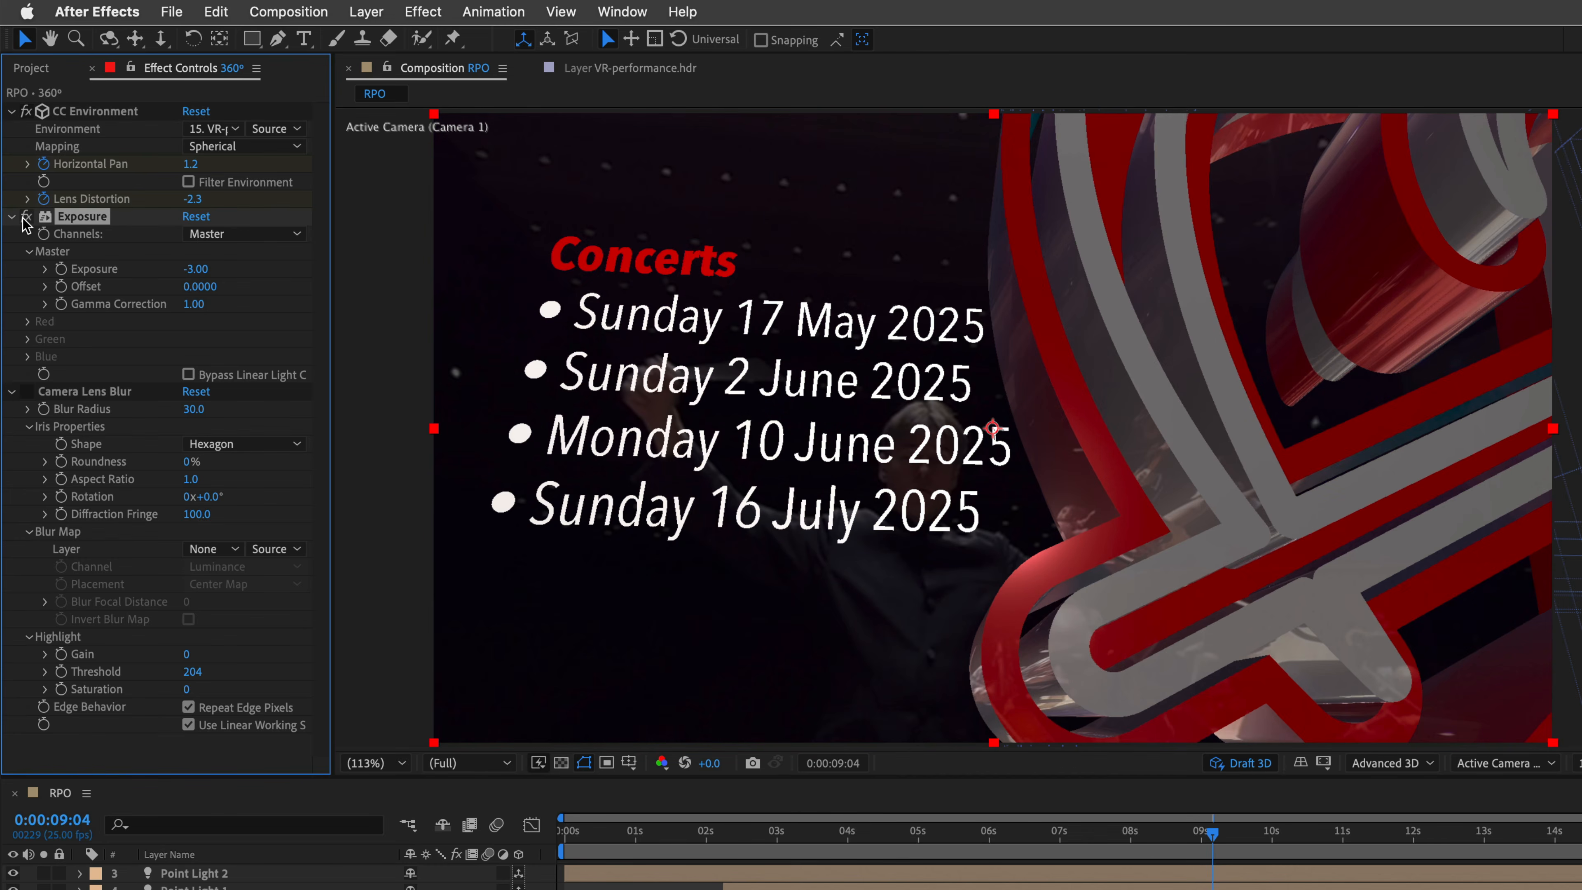
left_click(94, 393)
left_click(25, 393)
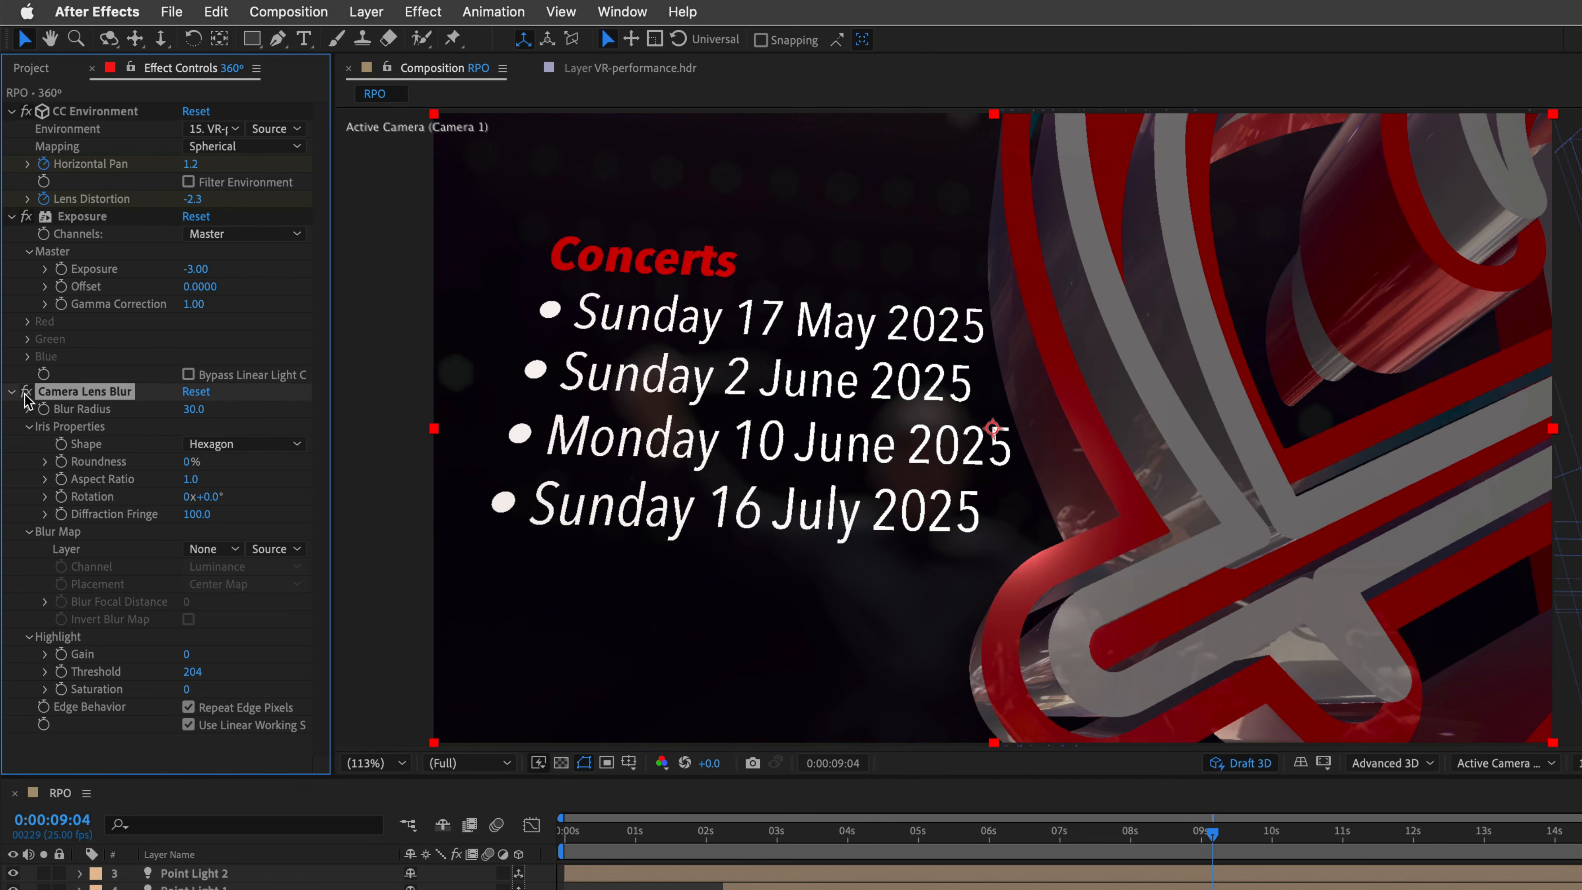
Step: Scrub through the composition to review the blurred background, then return to the start
left_click(682, 841)
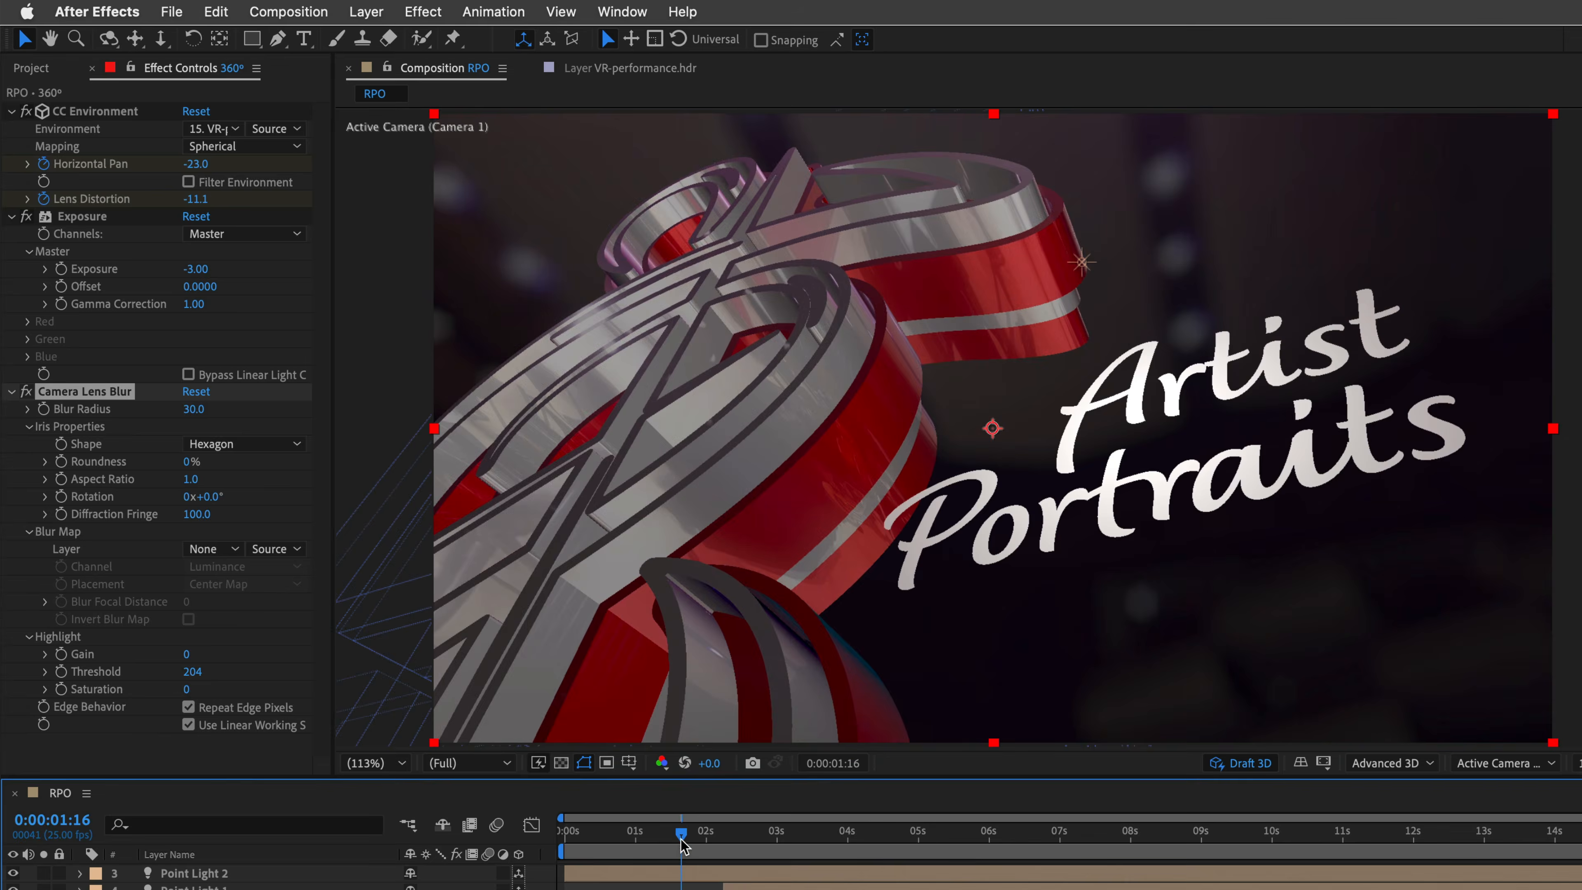
left_click_drag(682, 841, 850, 844)
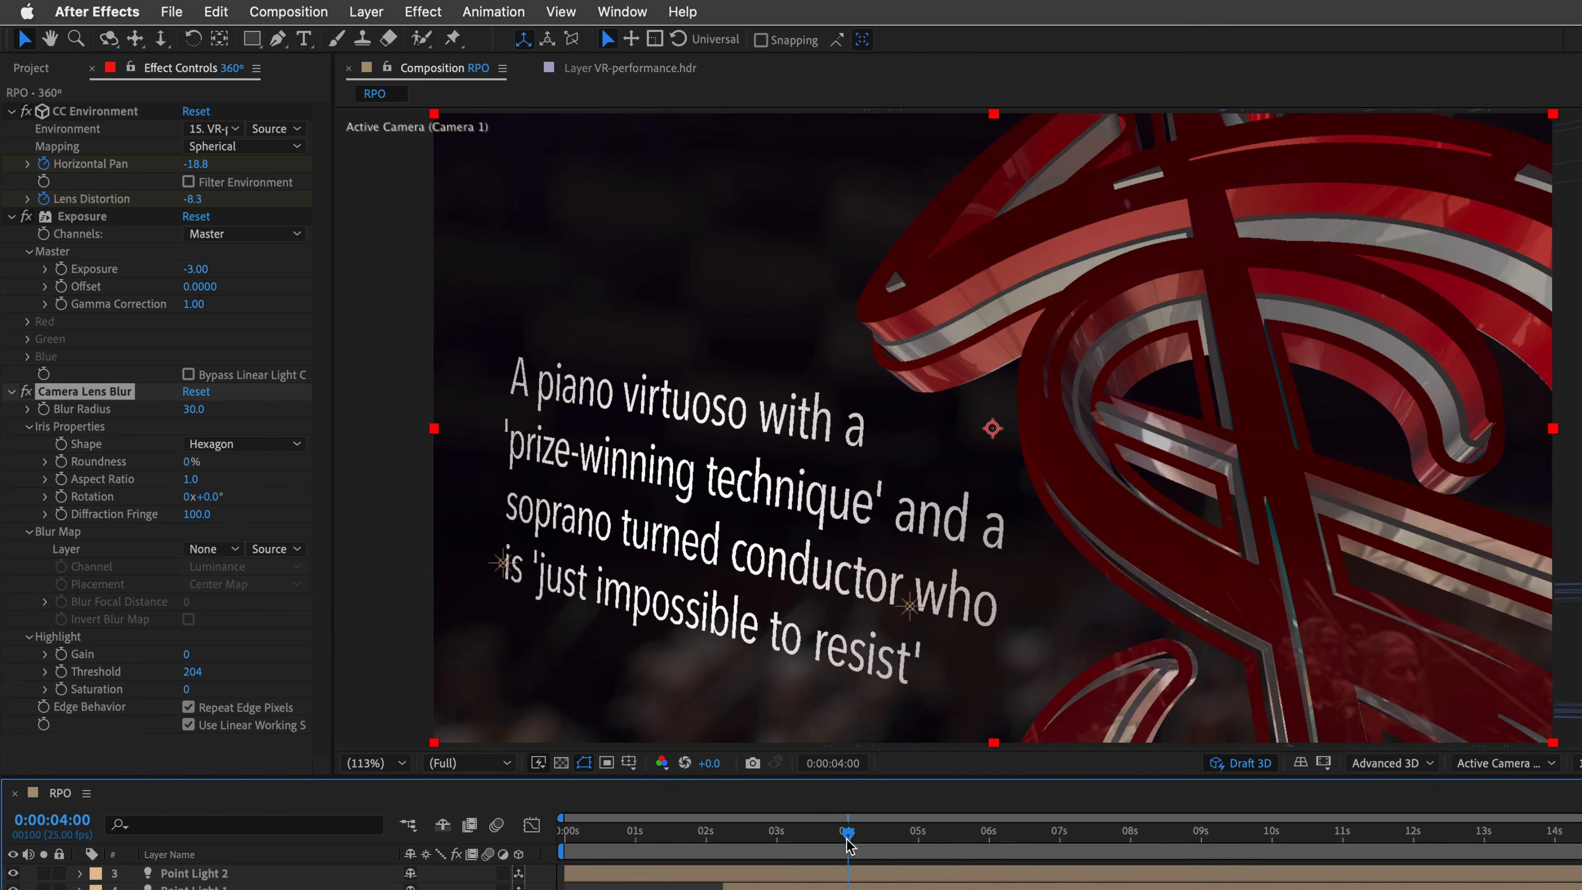
key("Home")
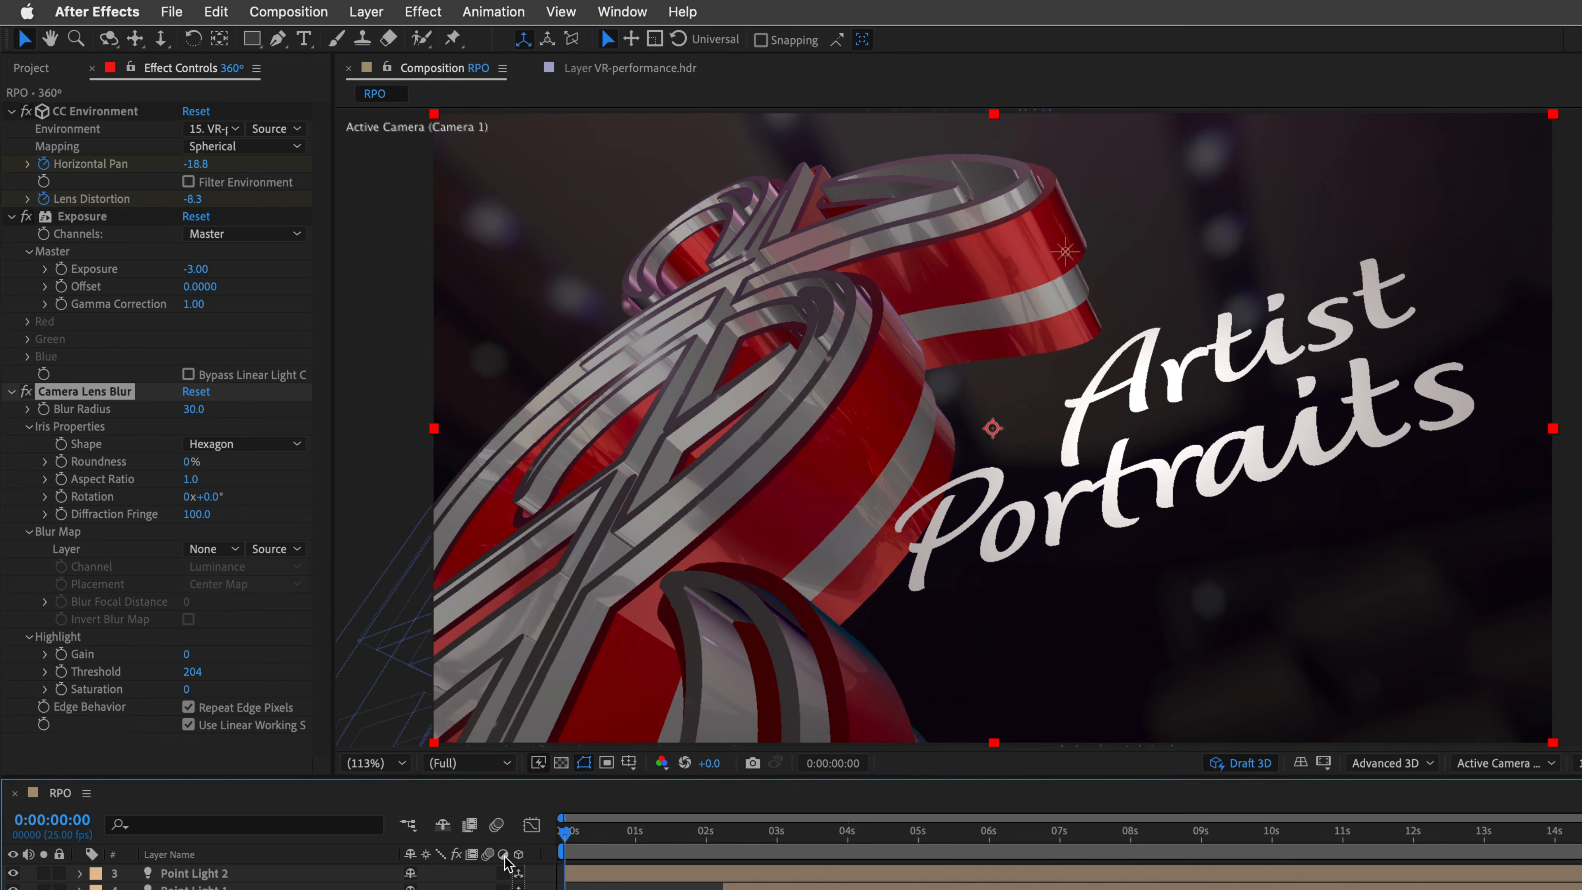
Step: Add the Piano.wav audio file to the RPO composition
left_click(40, 69)
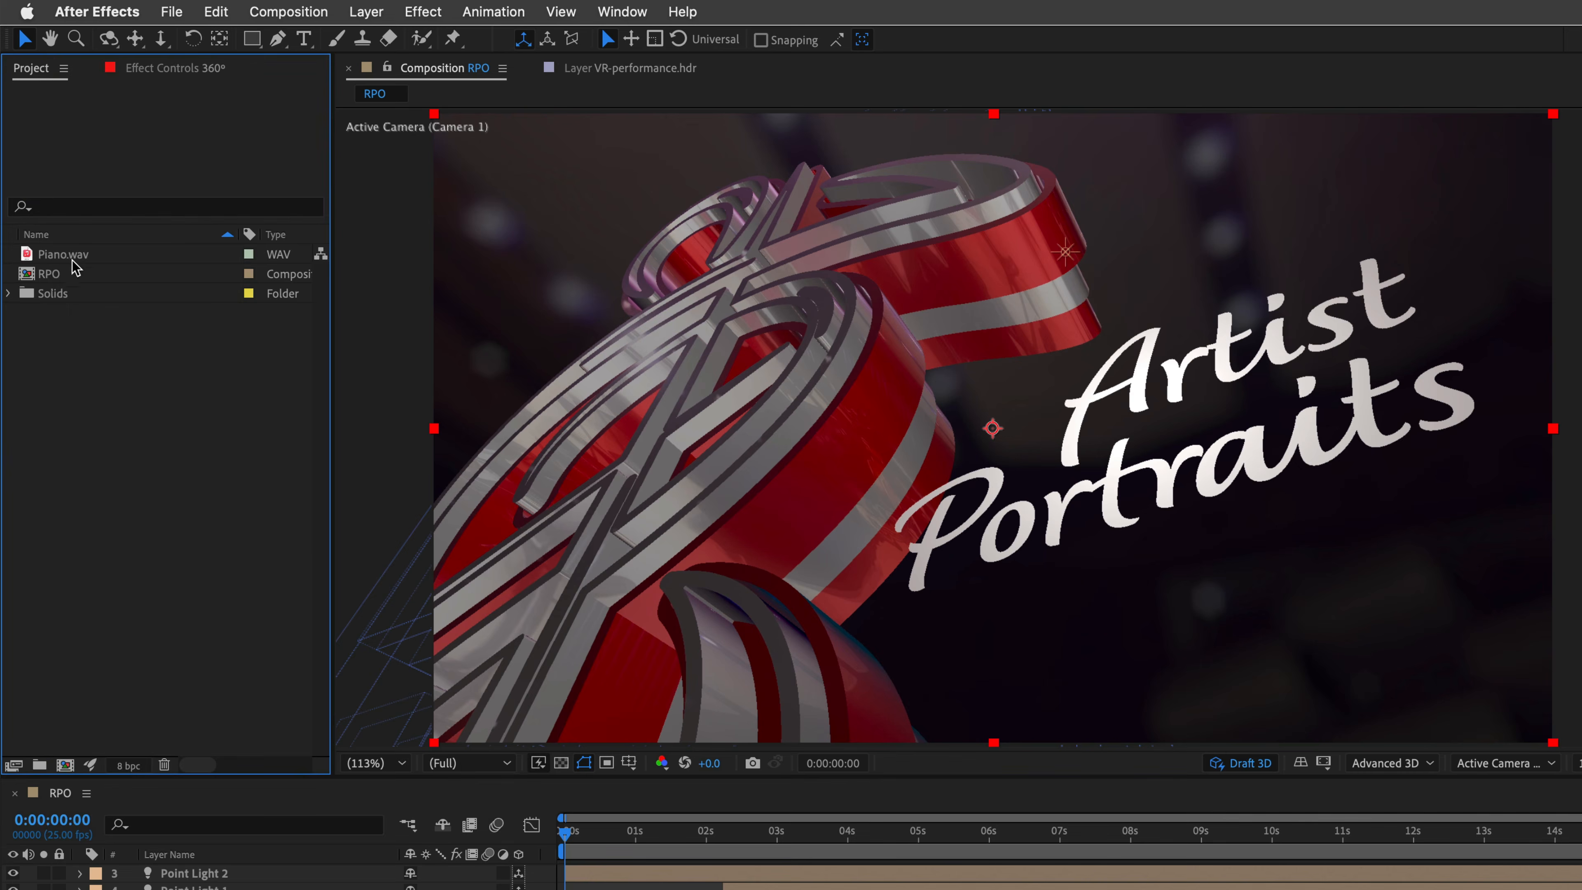
left_click_drag(54, 260, 50, 276)
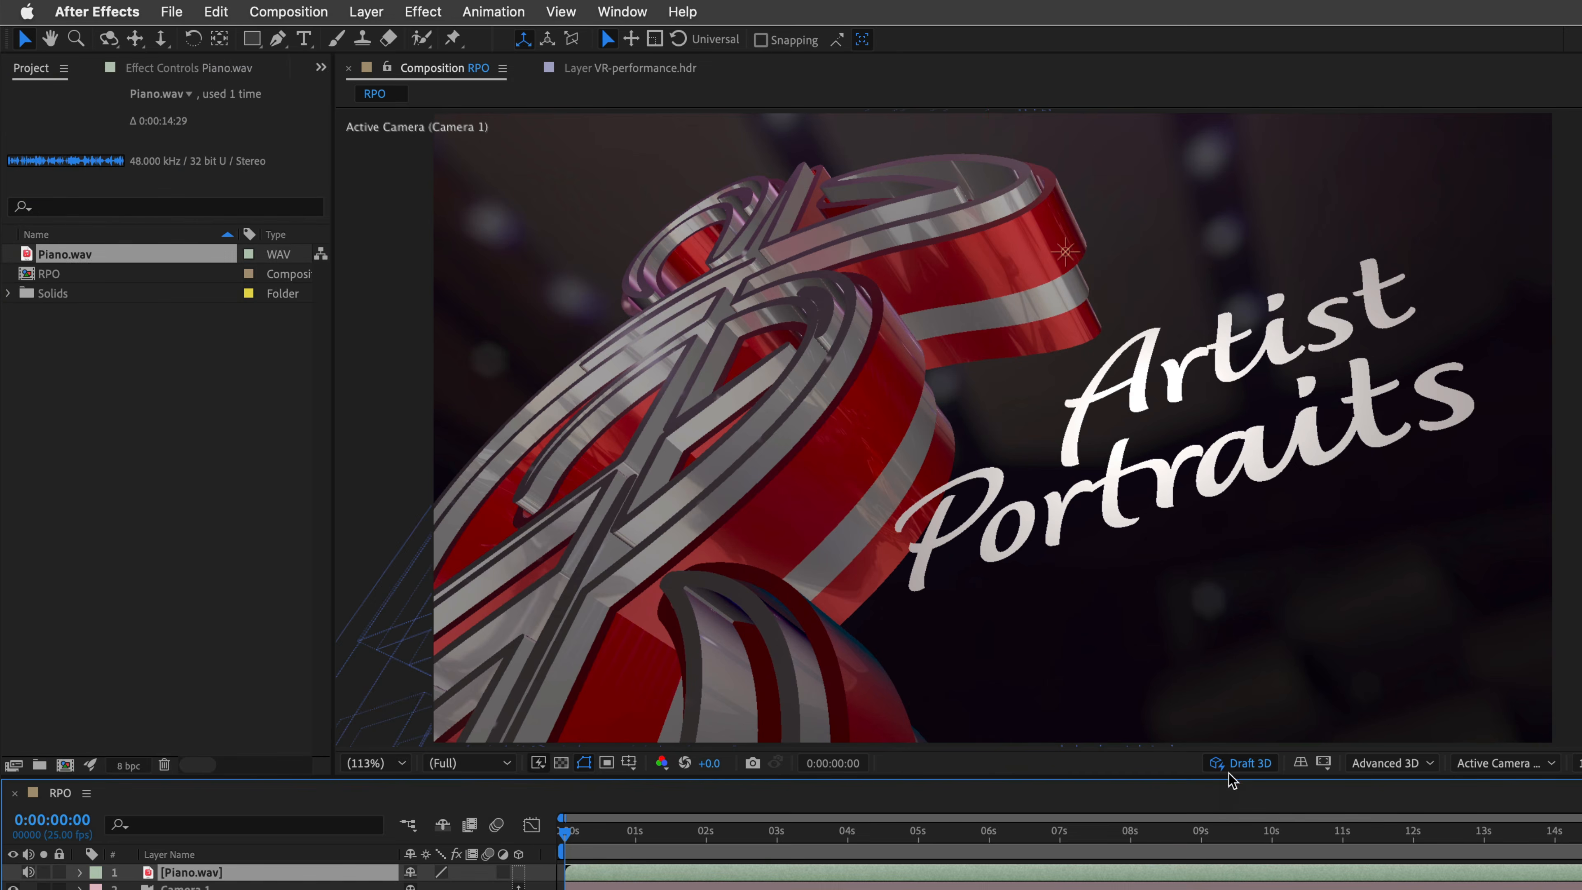
Step: Turn off Draft 3D and maximize the composition viewer with layer controls hidden
left_click(1240, 762)
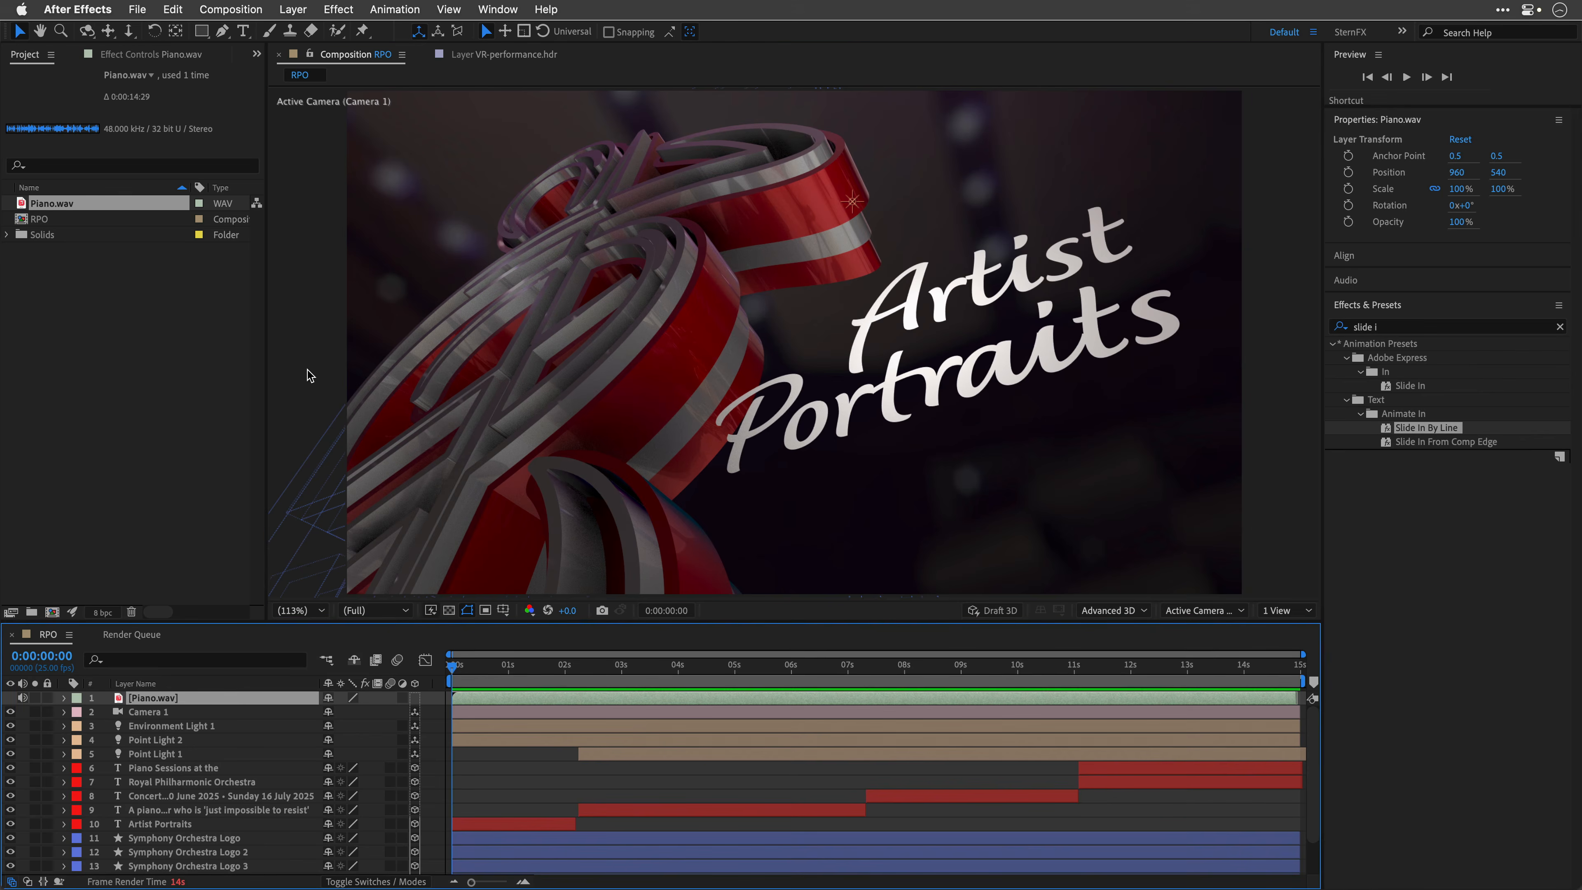
key("grave")
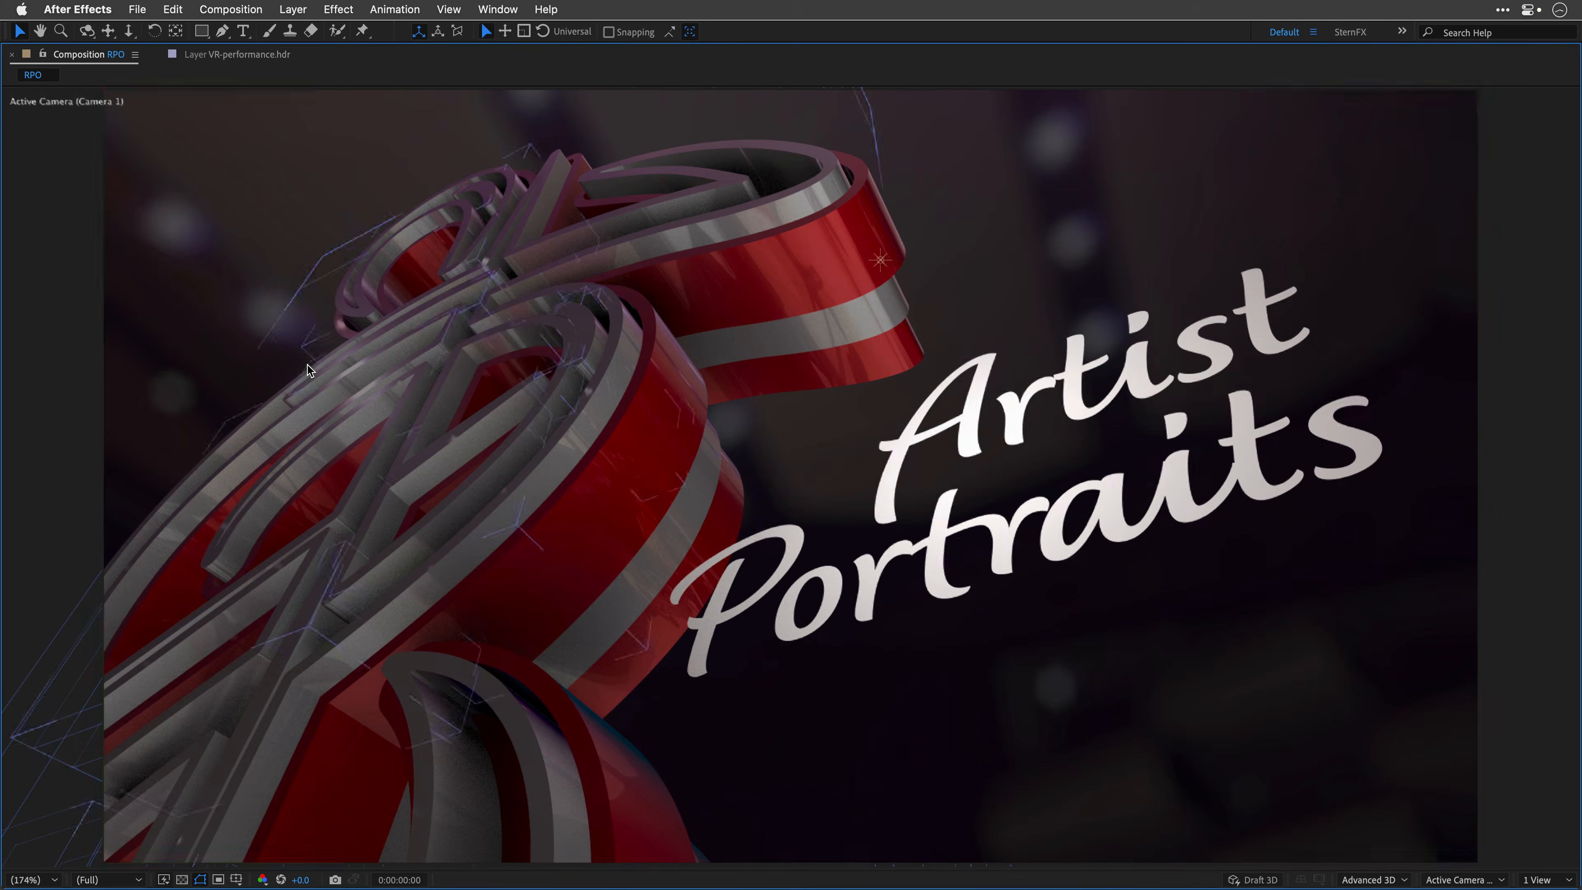
key("super+shift+h")
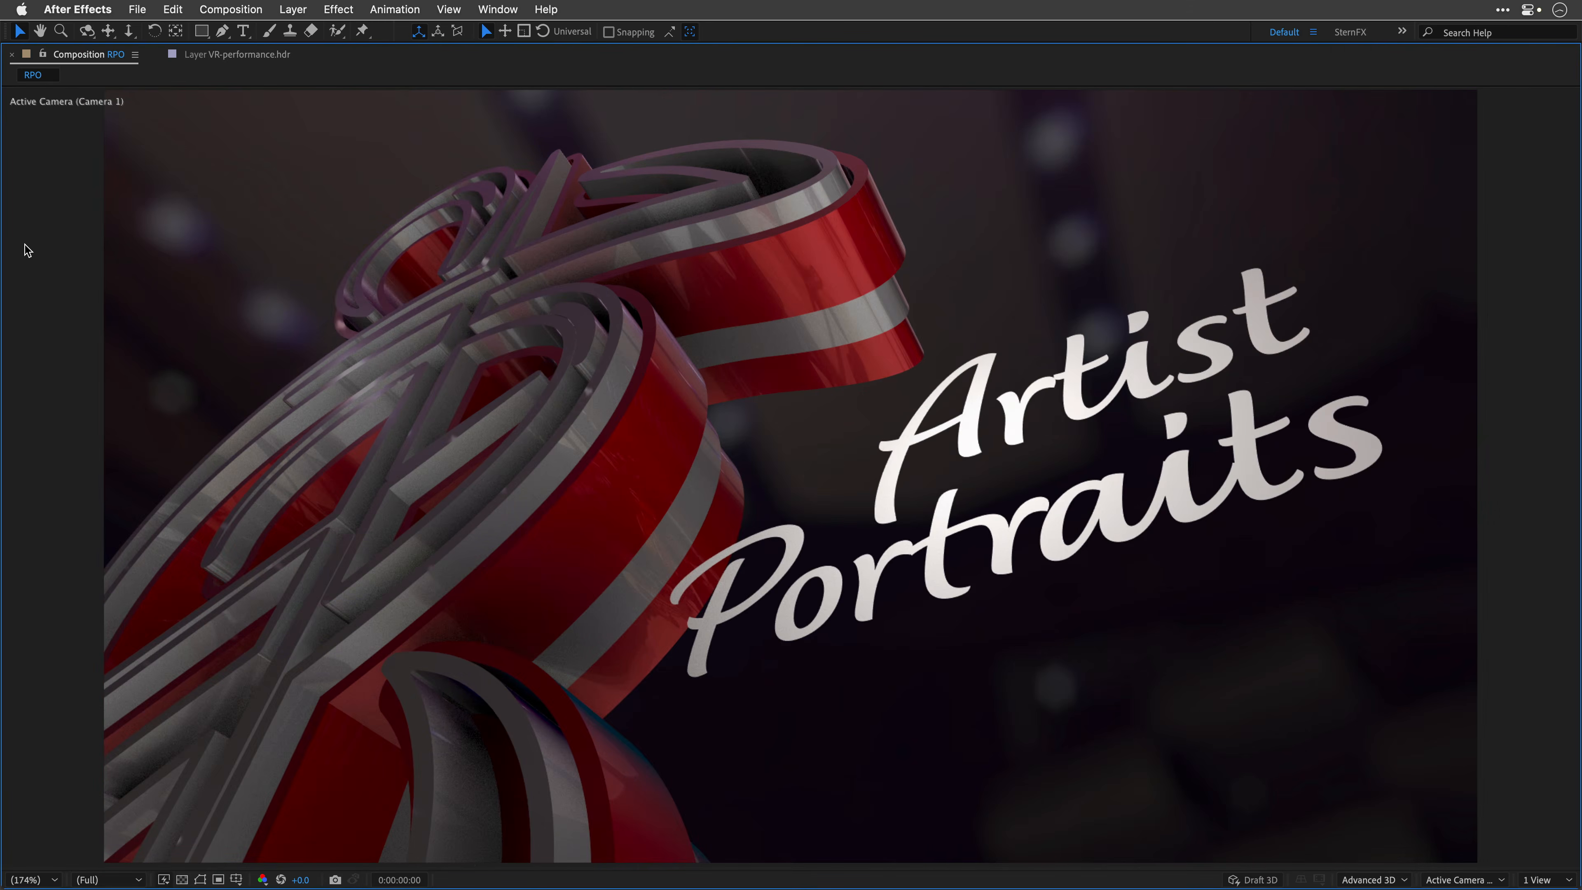